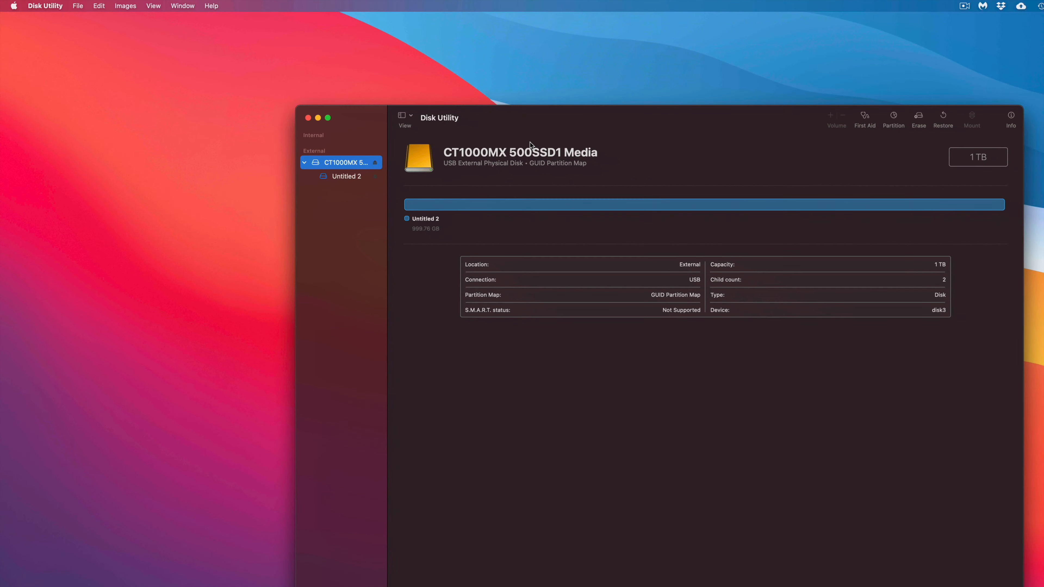
- Reposition the Disk Utility window and open the erase settings for the CT1000MX 500SSD1 Media disk
{"action": "left_click_drag", "start_coordinate": [540, 122], "coordinate": [525, 119]}
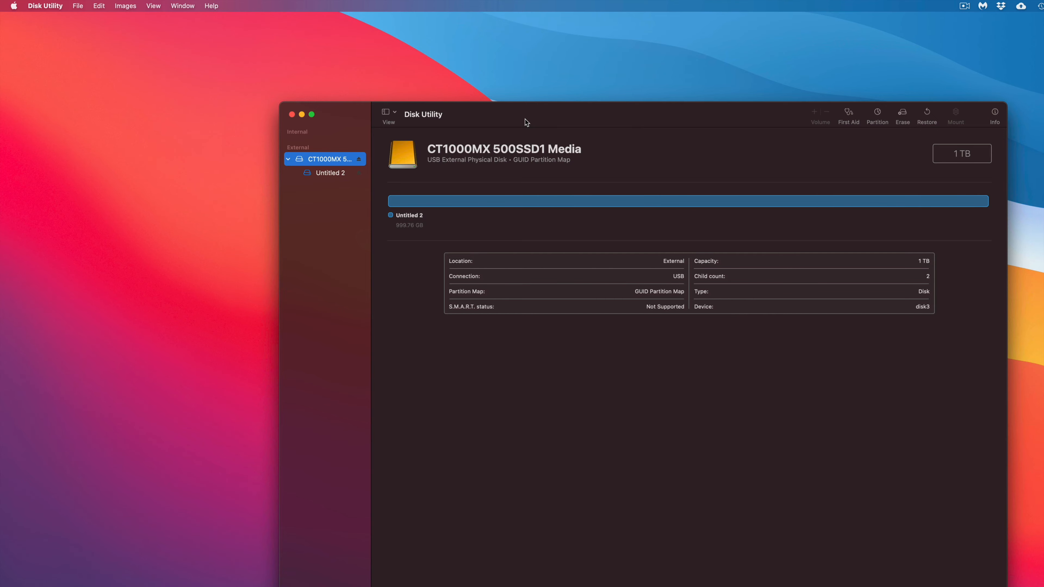
{"action": "left_click_drag", "start_coordinate": [525, 119], "coordinate": [514, 119]}
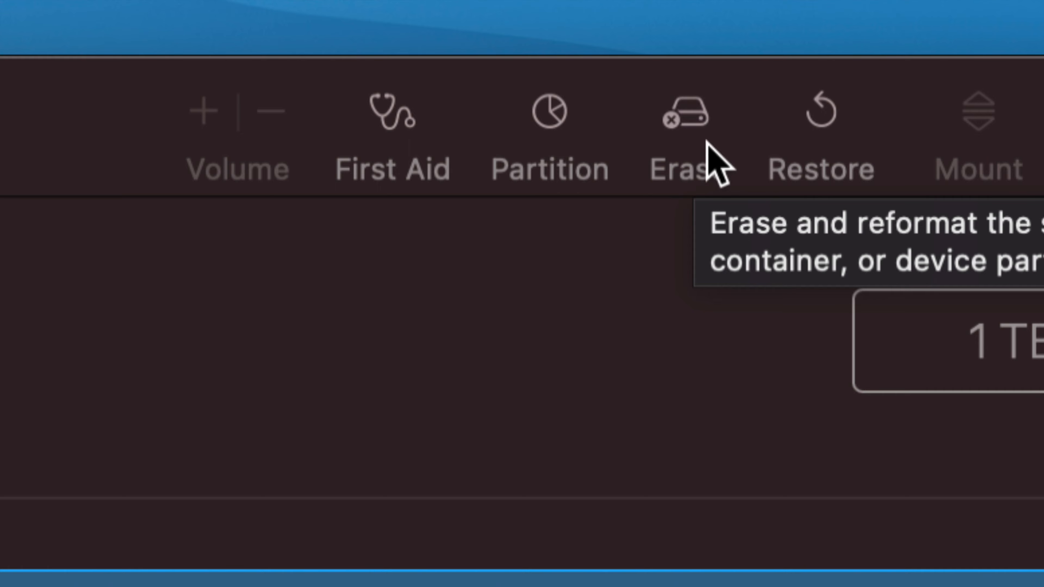
{"action": "left_click", "coordinate": [693, 111]}
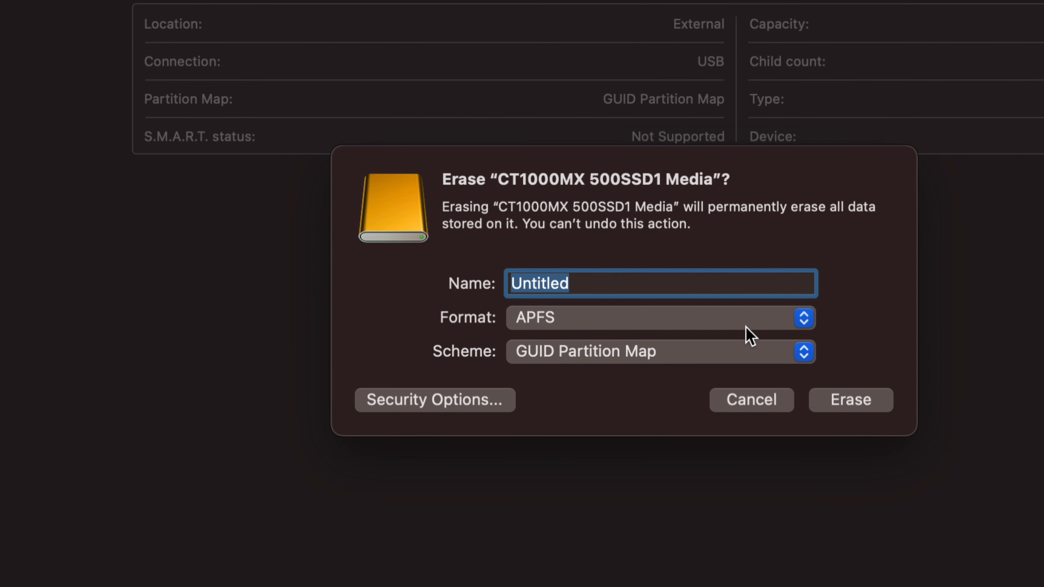
- Replace the default name of the disk being erased with External SSD
{"action": "left_click", "coordinate": [600, 286]}
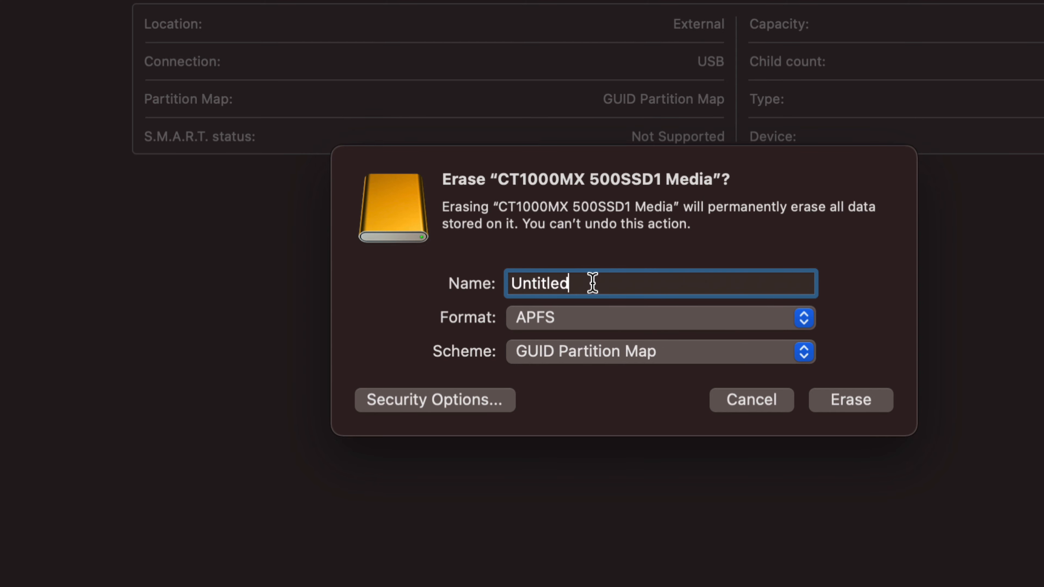
{"action": "left_click_drag", "start_coordinate": [591, 283], "coordinate": [503, 280]}
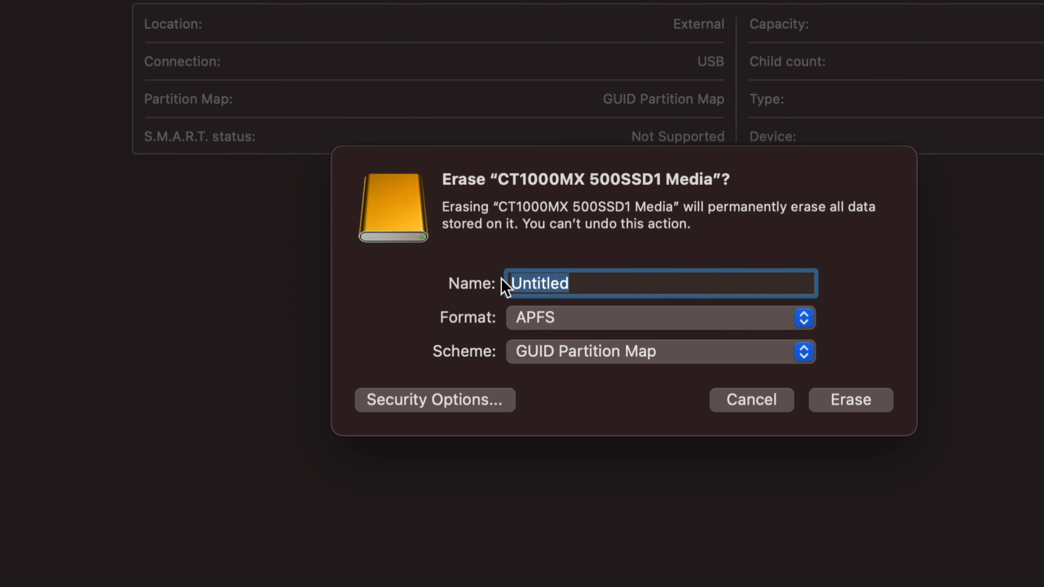
{"action": "type", "text": "MA"}
{"action": "key", "text": "BackSpace"}
{"action": "key", "text": "BackSpace"}
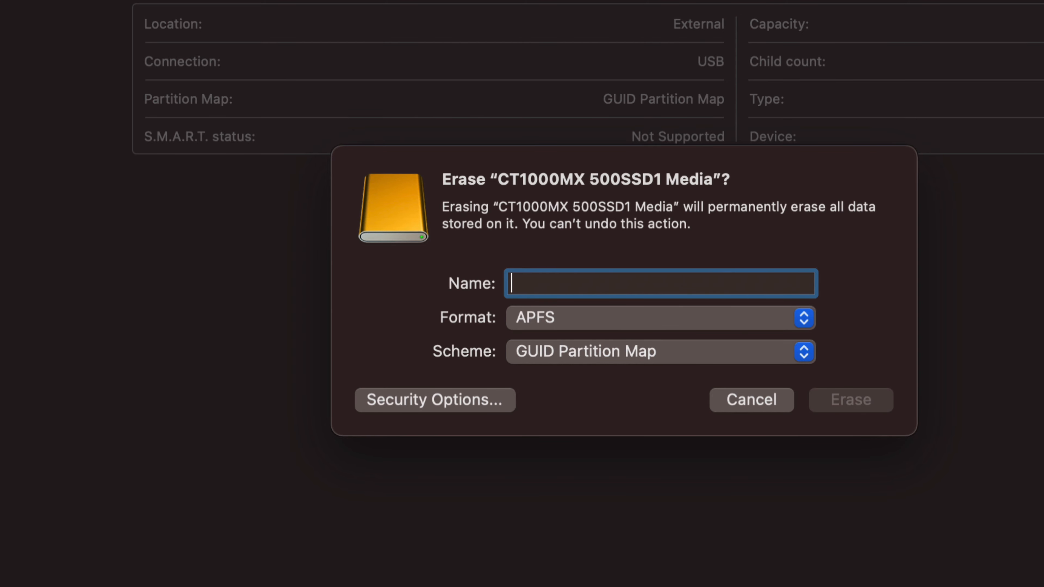
{"action": "type", "text": "External HD"}
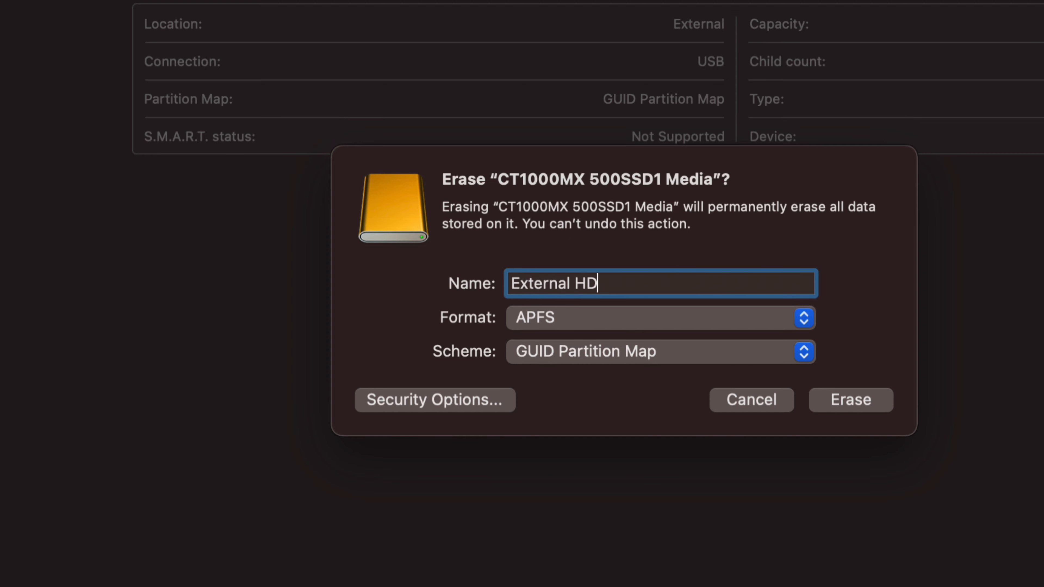
{"action": "type", "text": "D"}
{"action": "key", "text": "BackSpace"}
{"action": "key", "text": "BackSpace"}
{"action": "key", "text": "BackSpace"}
{"action": "type", "text": "SSD"}
- Set the format for the erase to ExFAT and choose GUID Partition Map as the scheme
{"action": "left_click", "coordinate": [668, 321]}
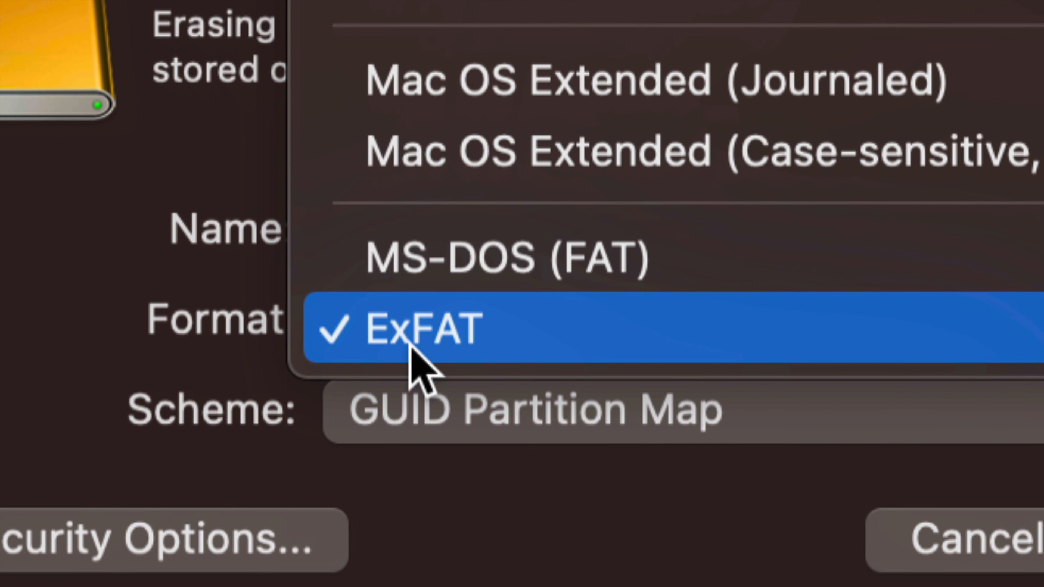
{"action": "left_click", "coordinate": [502, 319]}
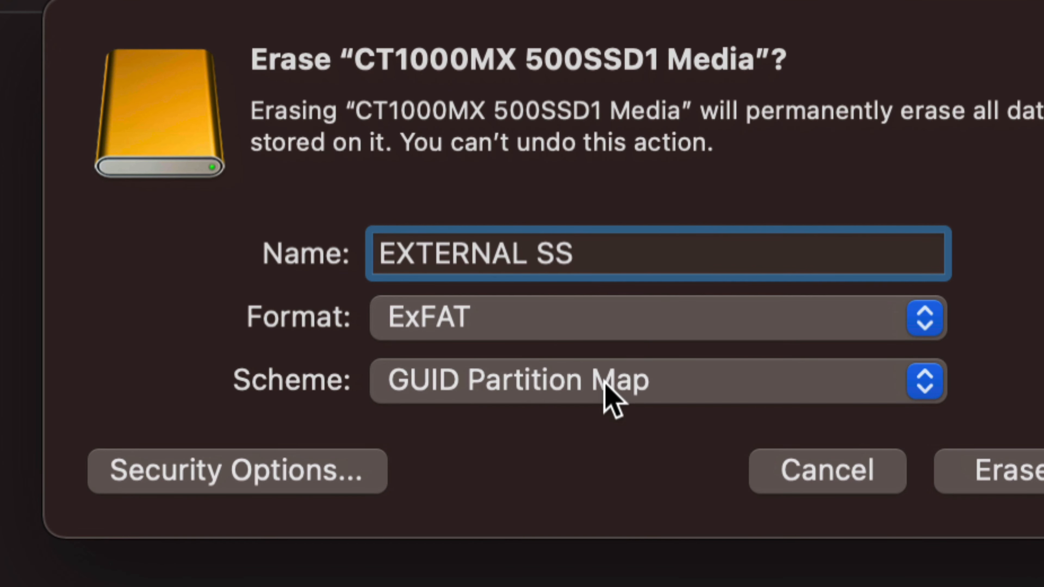
{"action": "left_click", "coordinate": [723, 391]}
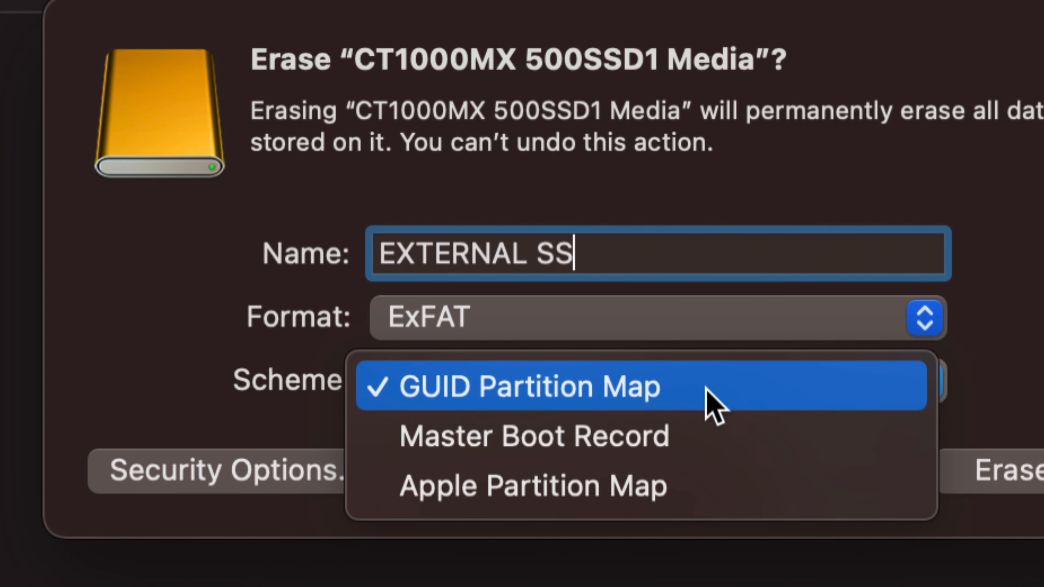
{"action": "left_click", "coordinate": [575, 391]}
{"action": "left_click", "coordinate": [552, 391]}
{"action": "left_click", "coordinate": [553, 390]}
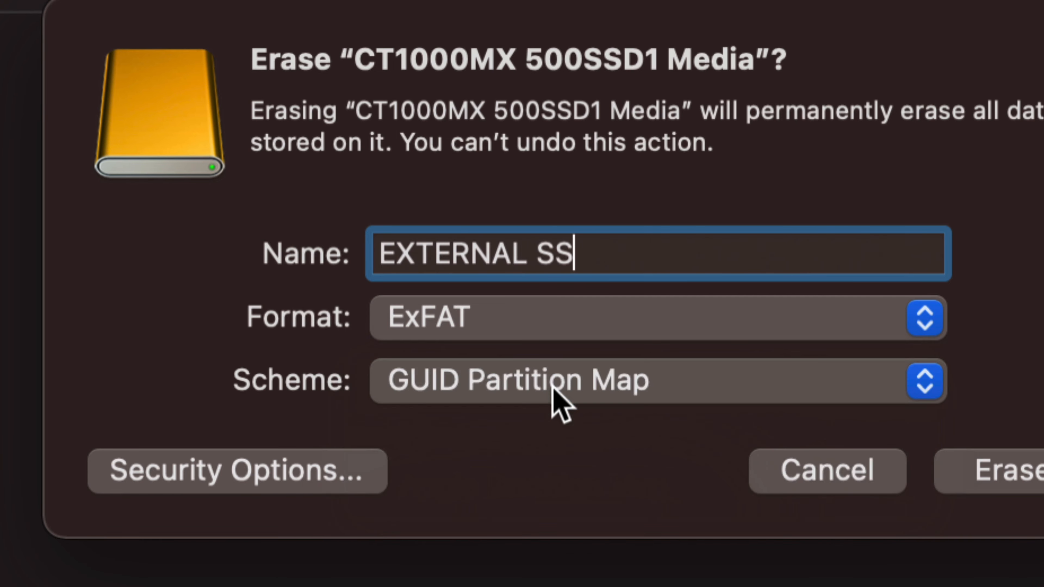
{"action": "left_click", "coordinate": [551, 394]}
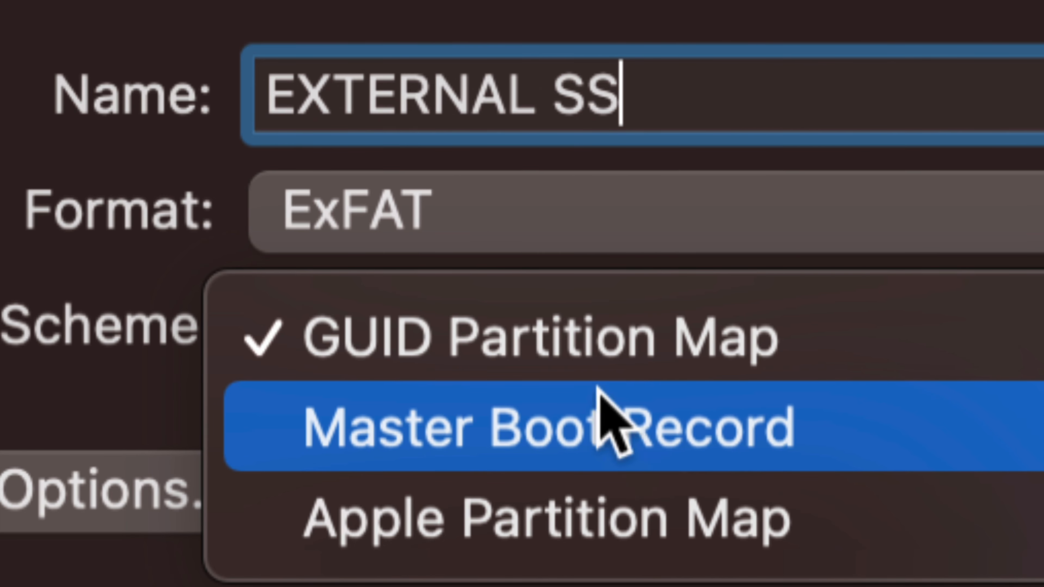
{"action": "left_click", "coordinate": [588, 349]}
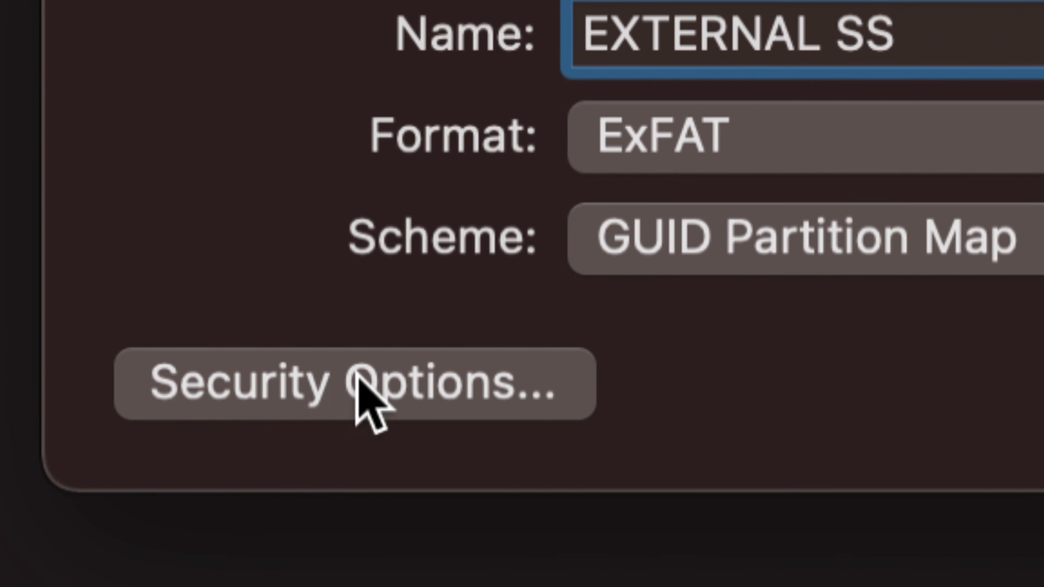
- Compare the erase security levels up to Most Secure and accept the Fastest level
{"action": "left_click", "coordinate": [405, 385]}
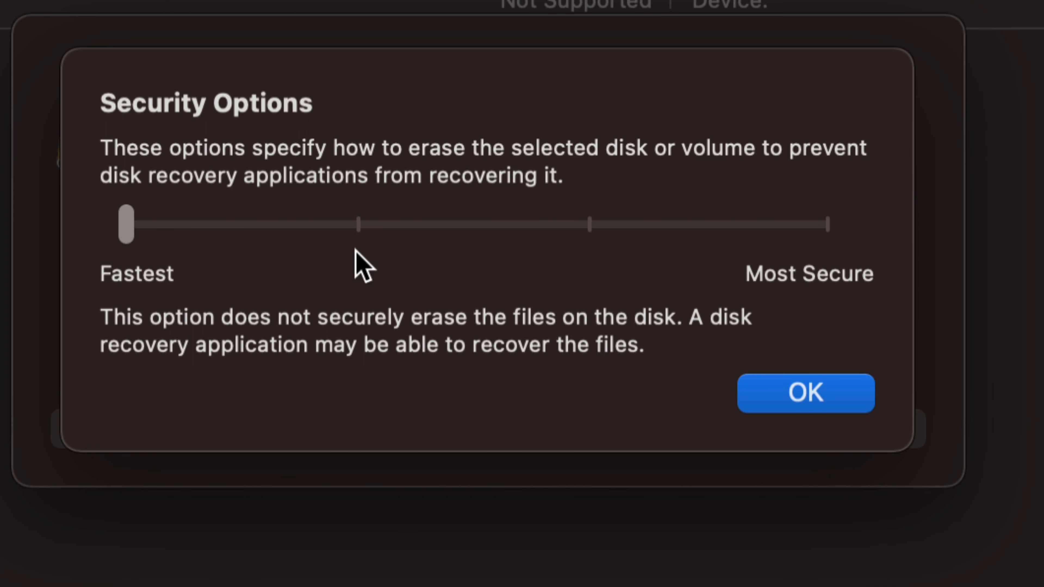
{"action": "left_click", "coordinate": [357, 225]}
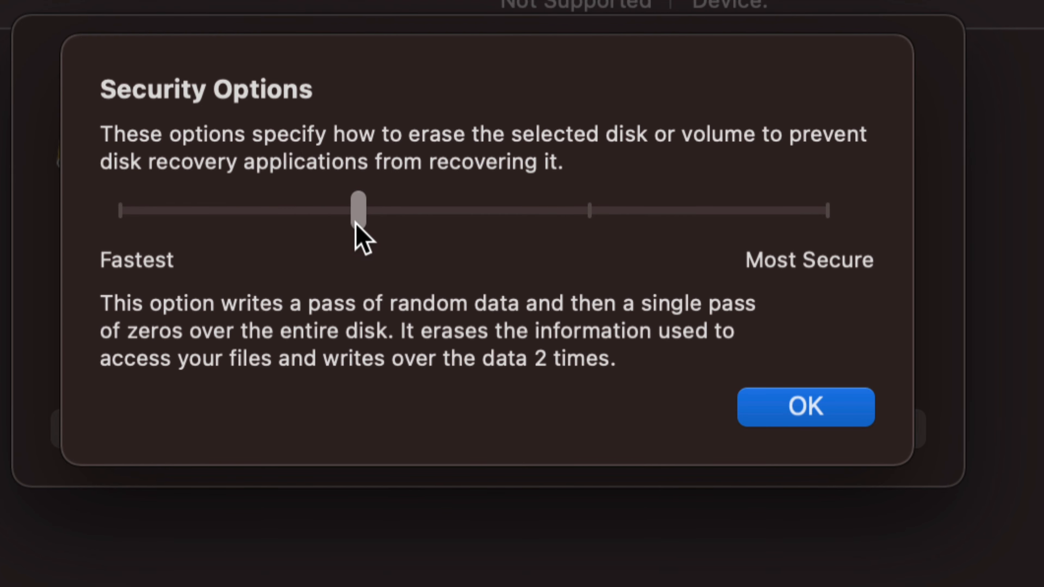
{"action": "left_click_drag", "start_coordinate": [356, 225], "coordinate": [823, 217]}
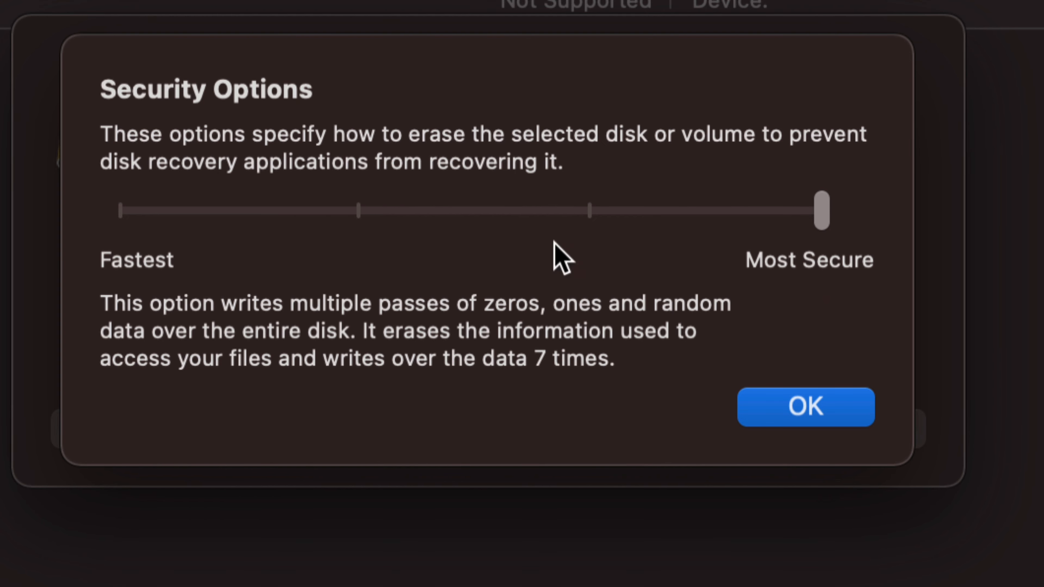
{"action": "left_click", "coordinate": [123, 211]}
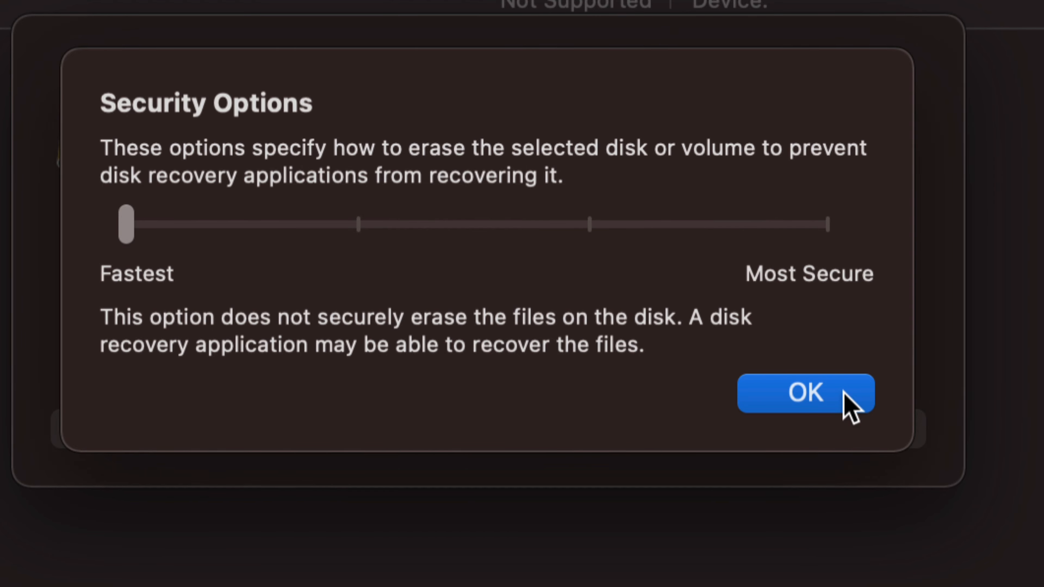
{"action": "left_click", "coordinate": [805, 393]}
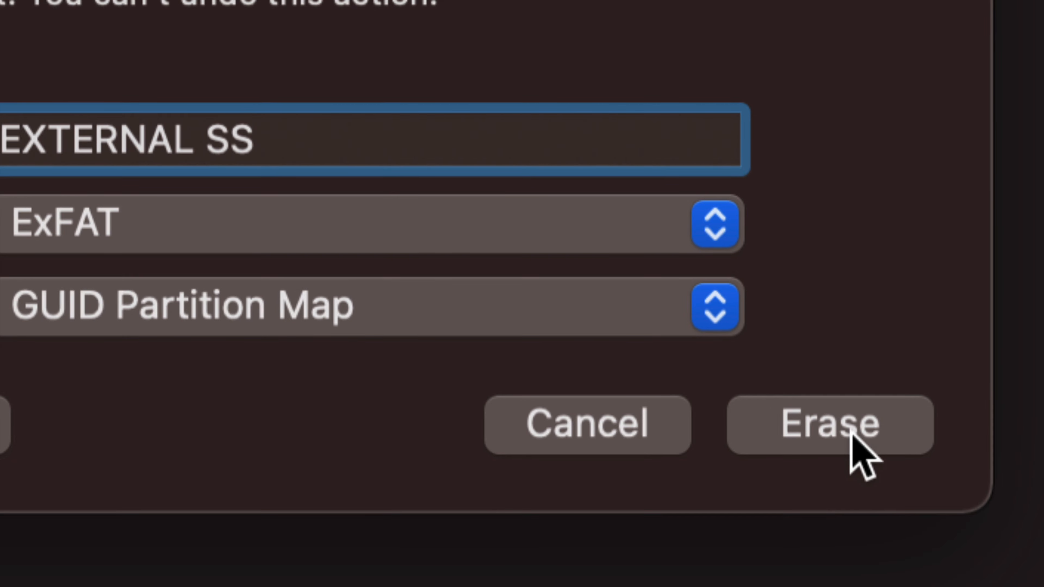
- Erase the CT1000MX 500SSD1 Media disk with the chosen settings and dismiss the erase report
{"action": "left_click", "coordinate": [849, 430]}
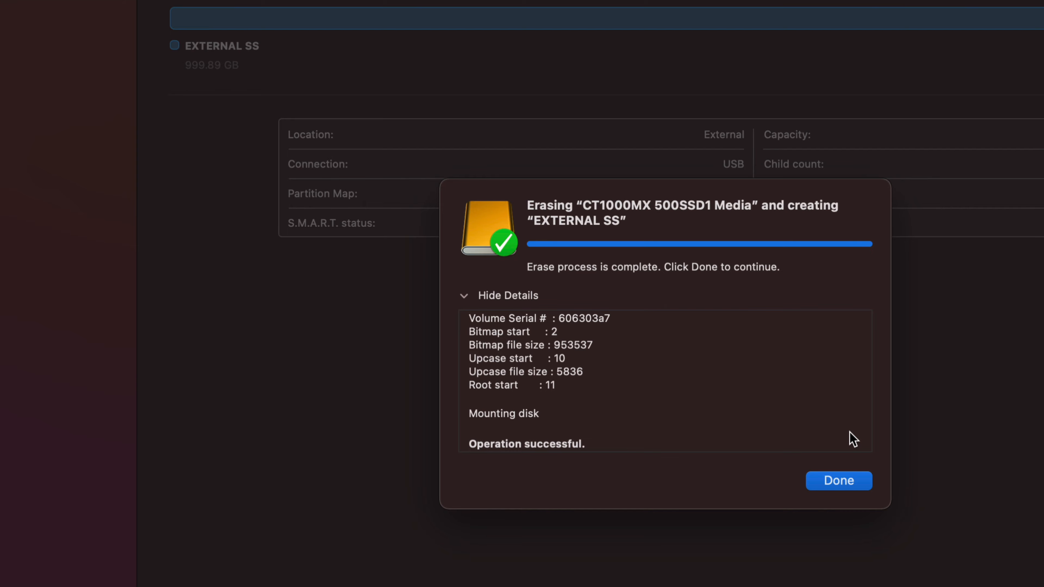
{"action": "left_click", "coordinate": [855, 482]}
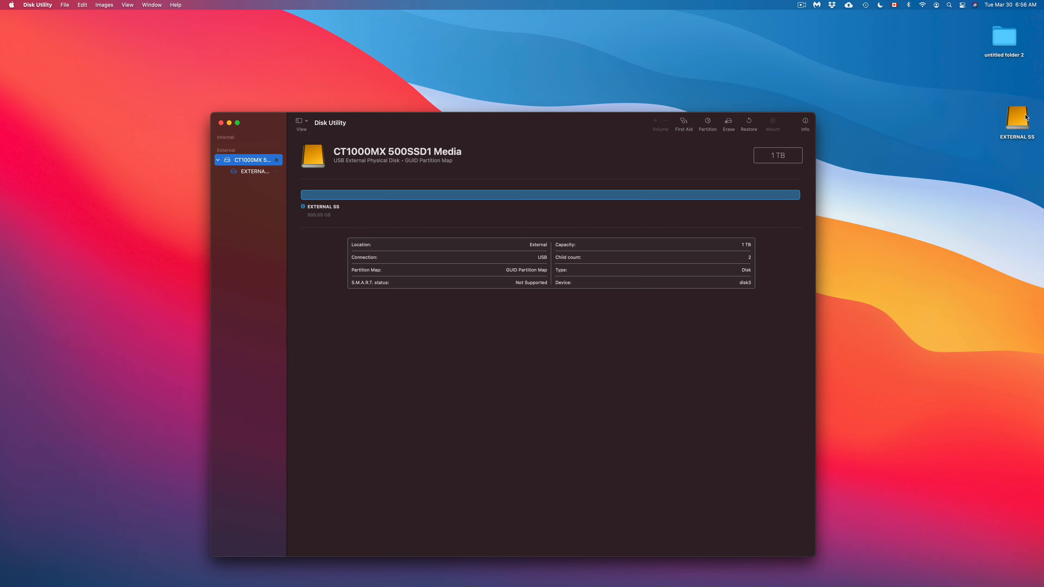
- Move the EXTERNAL SS drive icon up on the desktop, open the drive and move its window beside the icon
{"action": "left_click_drag", "start_coordinate": [1025, 115], "coordinate": [1020, 97]}
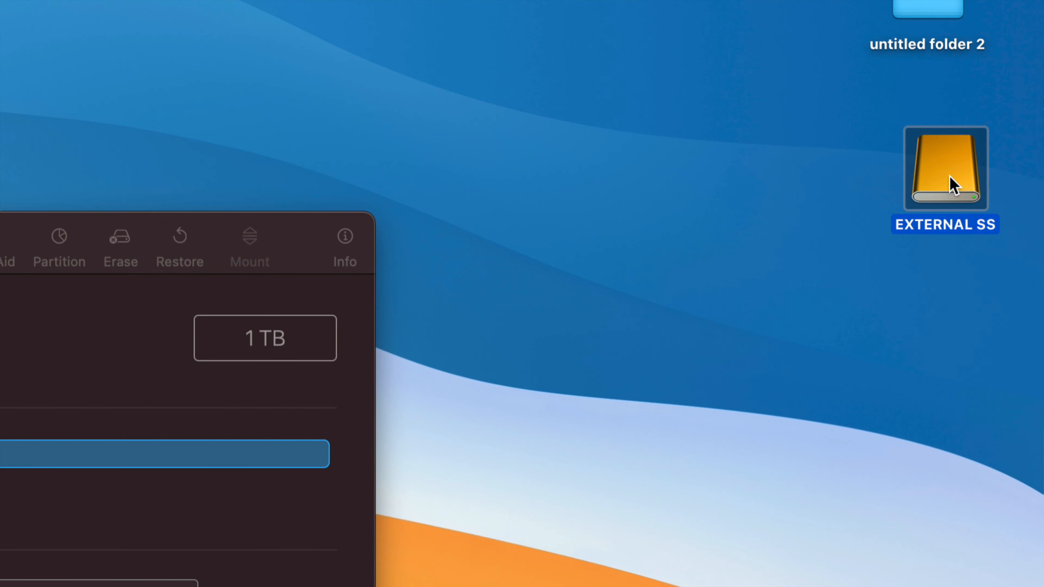
{"action": "double_click", "coordinate": [952, 183]}
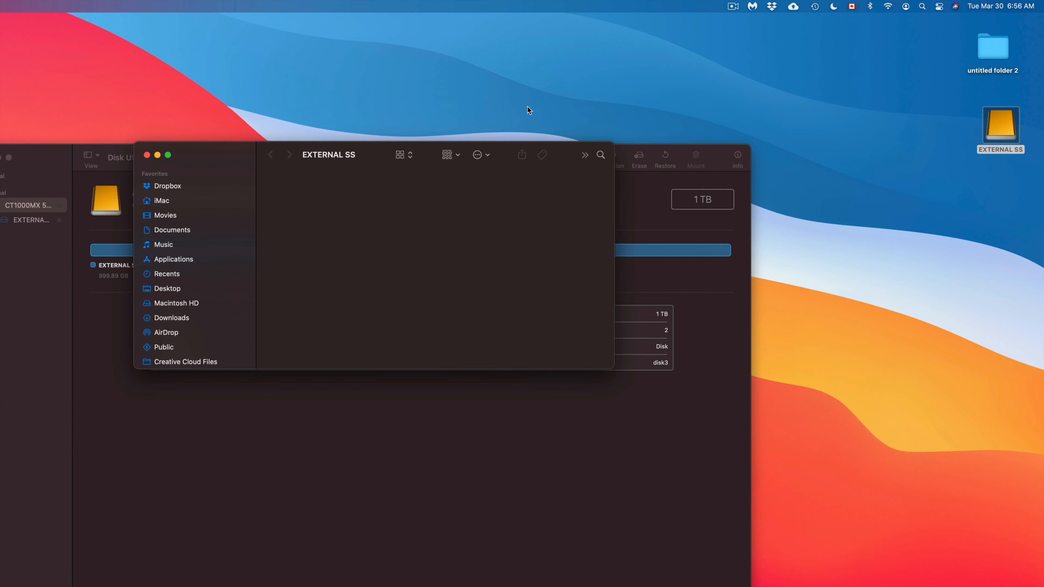
{"action": "left_click_drag", "start_coordinate": [238, 153], "coordinate": [552, 74]}
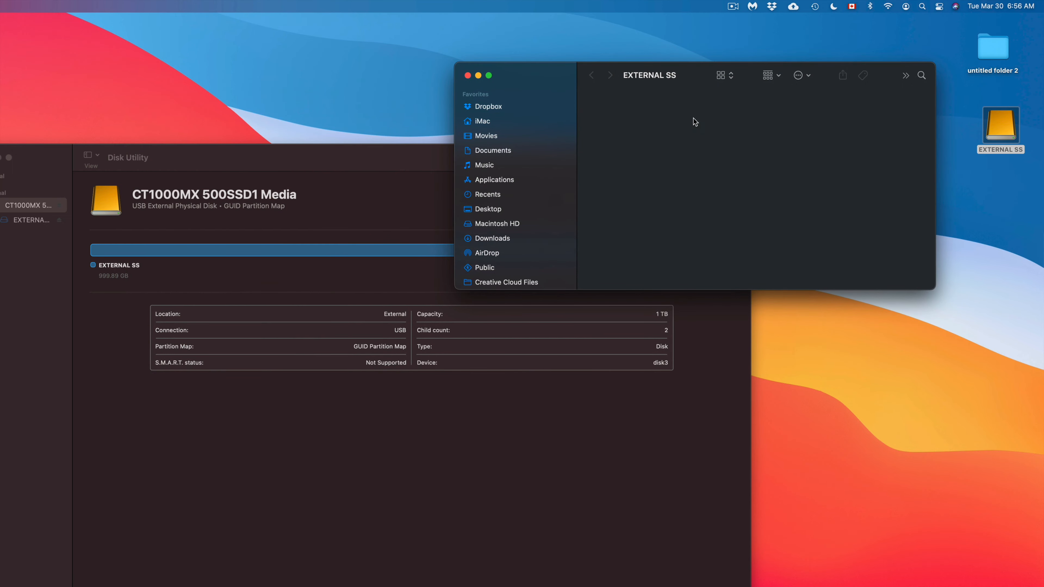
- Create a new folder on the desktop and place it below the EXTERNAL SS drive icon
{"action": "right_click", "coordinate": [984, 215]}
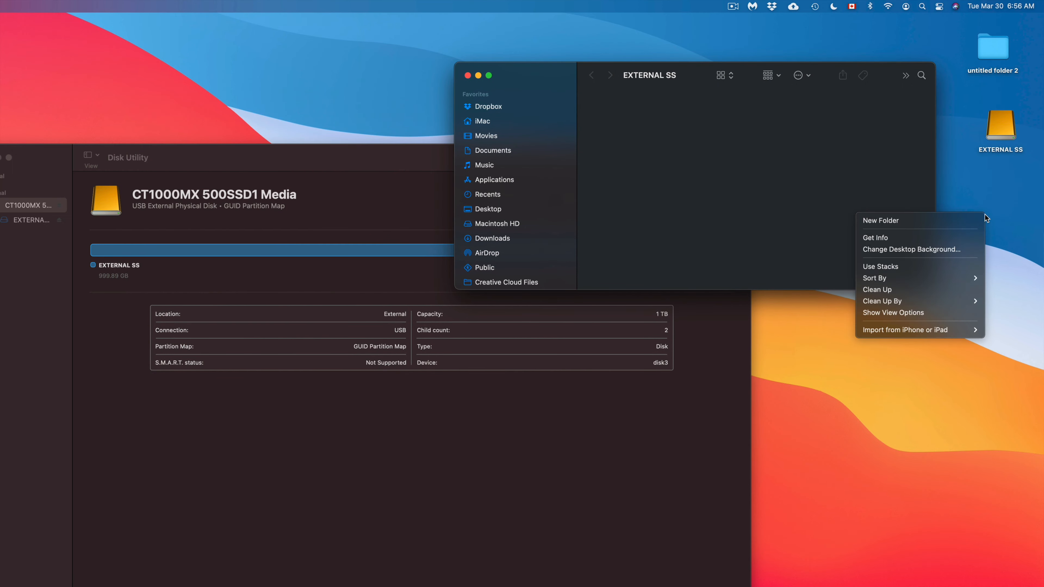
{"action": "left_click", "coordinate": [971, 216]}
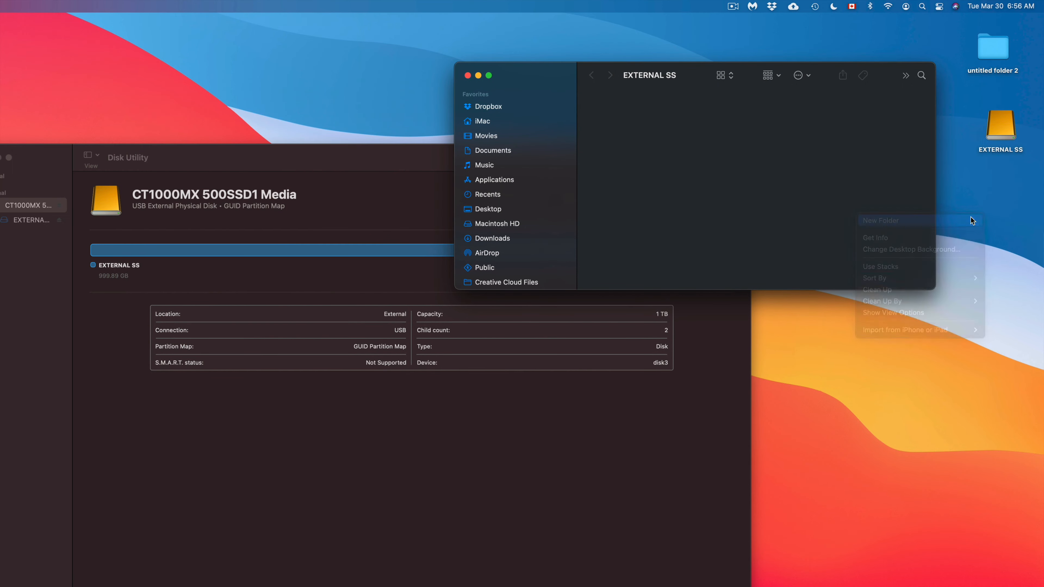
{"action": "left_click", "coordinate": [1000, 270]}
{"action": "left_click_drag", "start_coordinate": [985, 208], "coordinate": [999, 183]}
{"action": "left_click", "coordinate": [882, 139]}
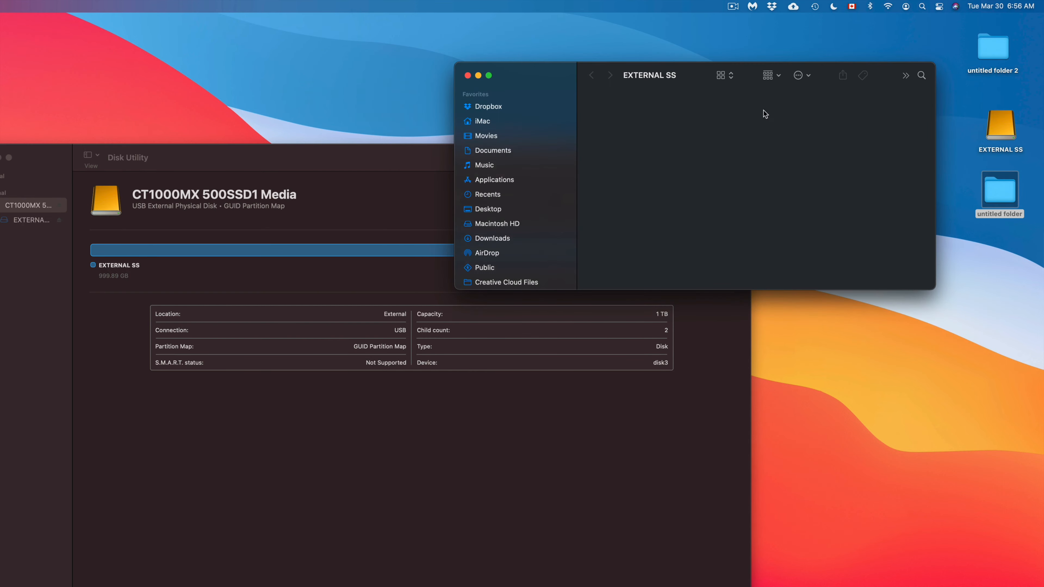
- Copy the new desktop folder onto the EXTERNAL SS drive and close the drive's window
{"action": "left_click_drag", "start_coordinate": [521, 69], "coordinate": [532, 105]}
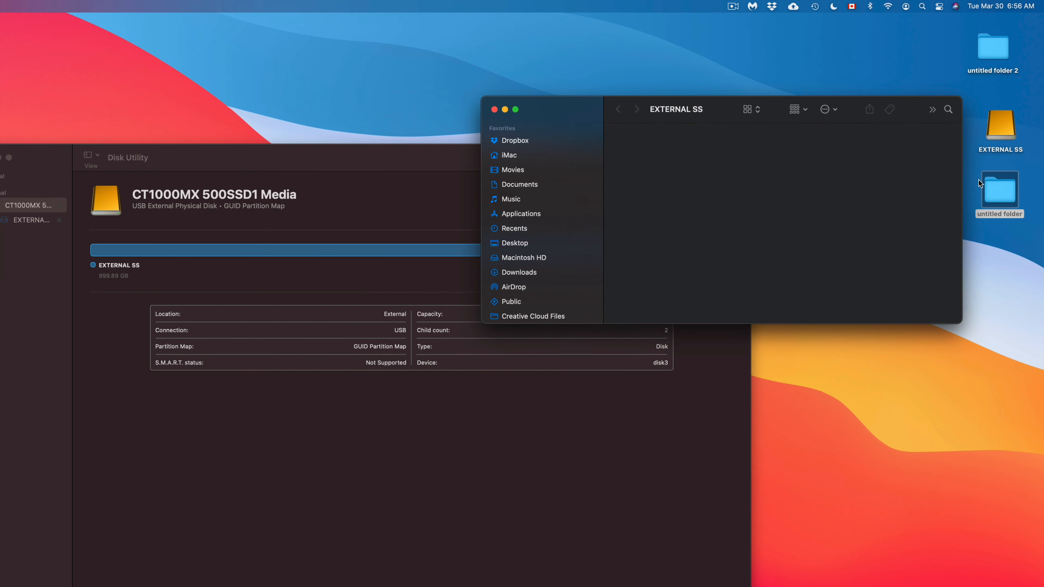
{"action": "left_click_drag", "start_coordinate": [1012, 195], "coordinate": [710, 164]}
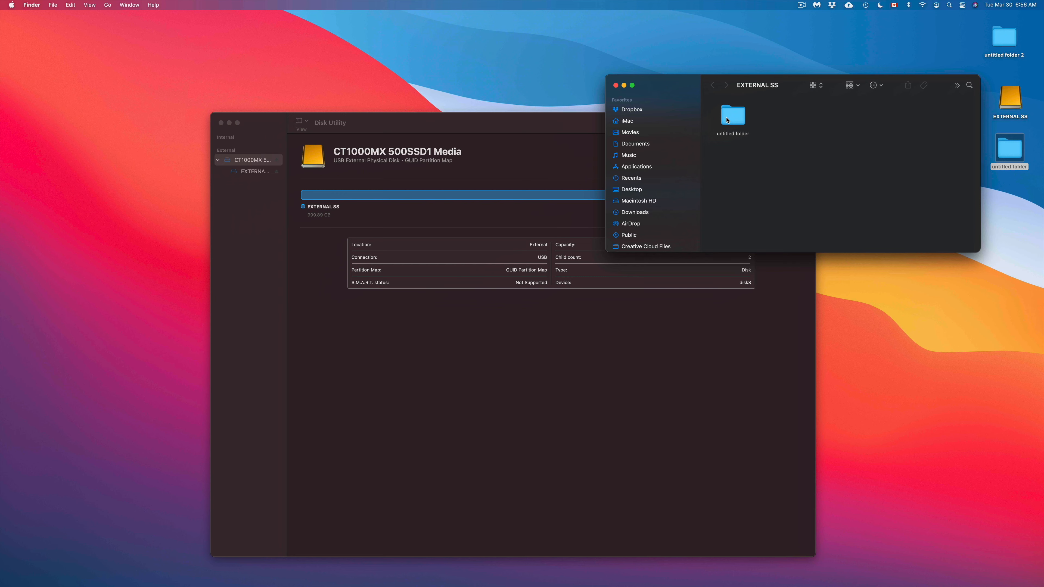
{"action": "left_click", "coordinate": [615, 85]}
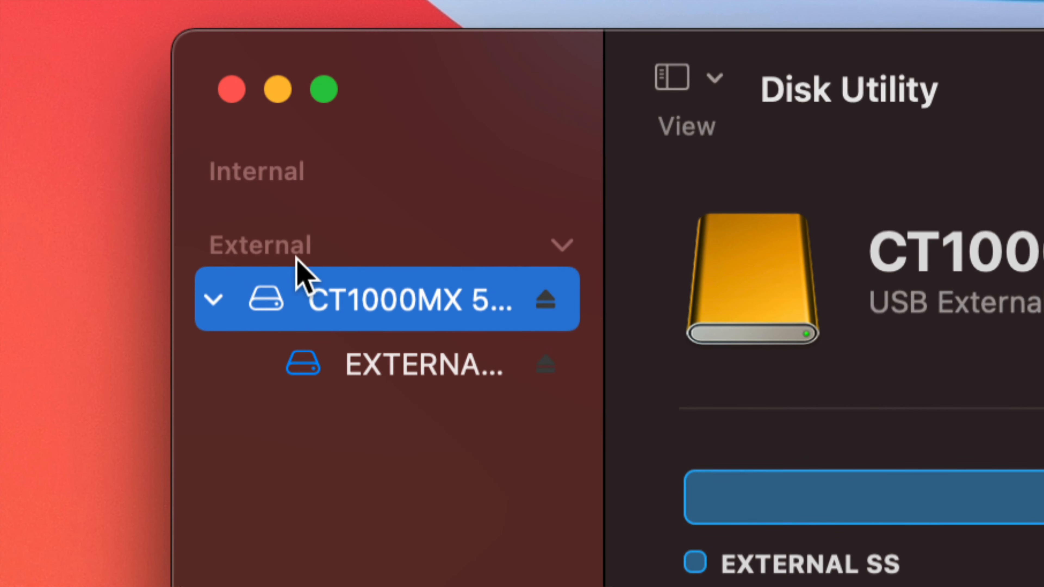
- Collapse and expand the CT1000MX disk in Disk Utility and view the details of its EXTERNAL SS volume
{"action": "left_click", "coordinate": [213, 299]}
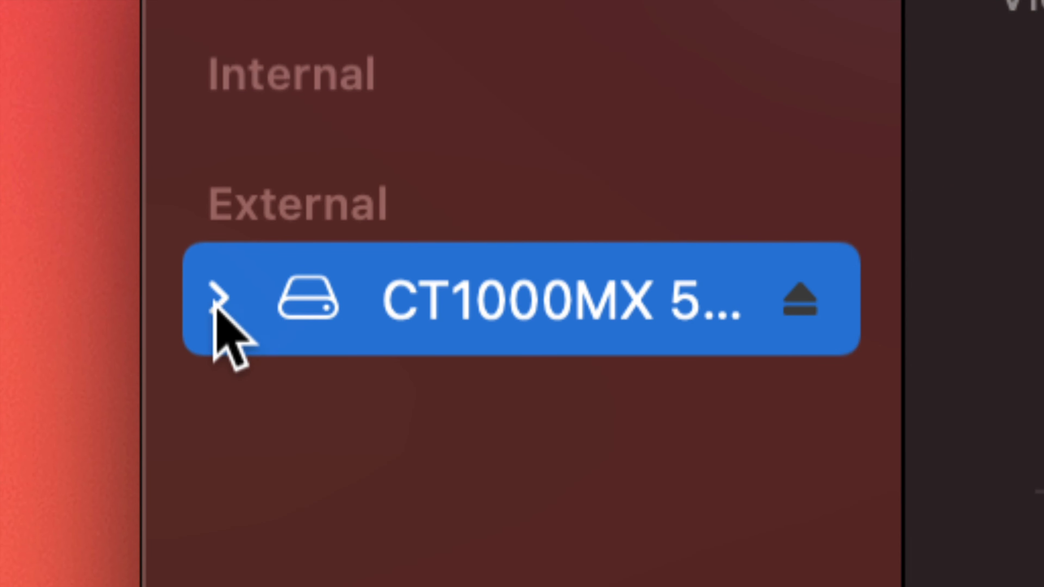
{"action": "left_click", "coordinate": [216, 301]}
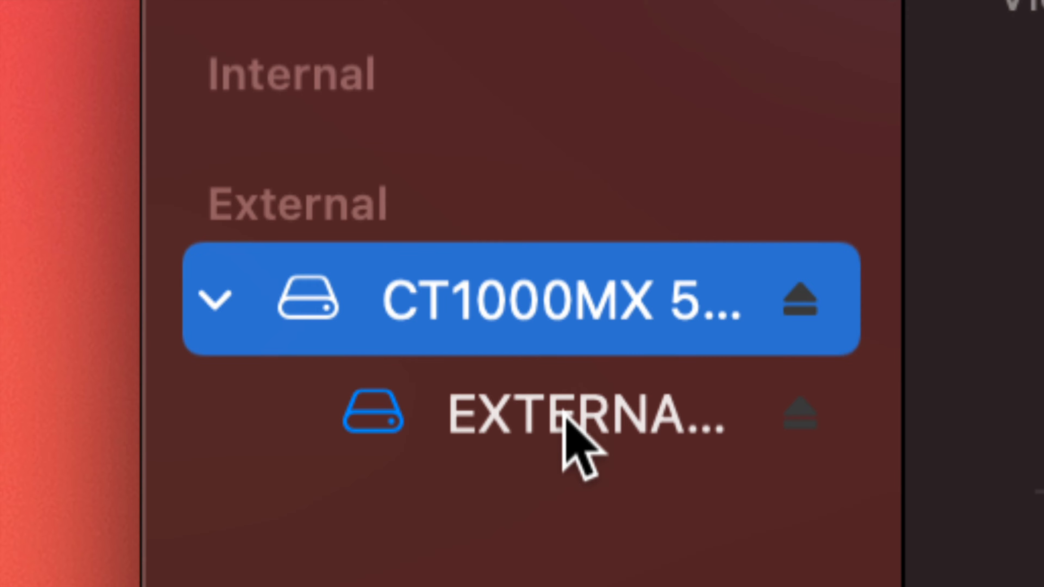
{"action": "left_click", "coordinate": [532, 416]}
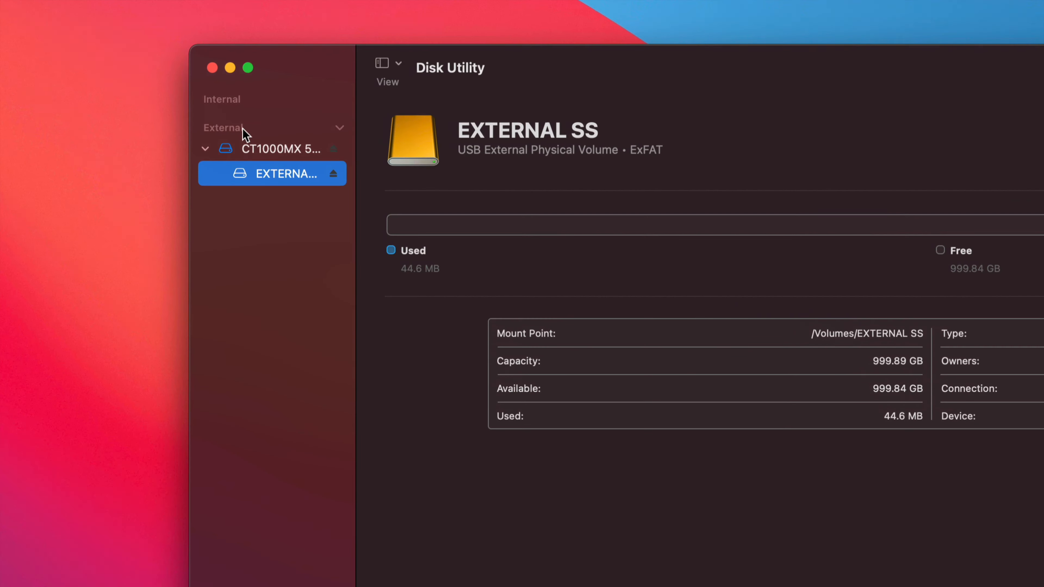
- Start partitioning the CT1000MX disk, set the format to Mac OS Extended (Journaled) and add a second partition
{"action": "left_click", "coordinate": [270, 151]}
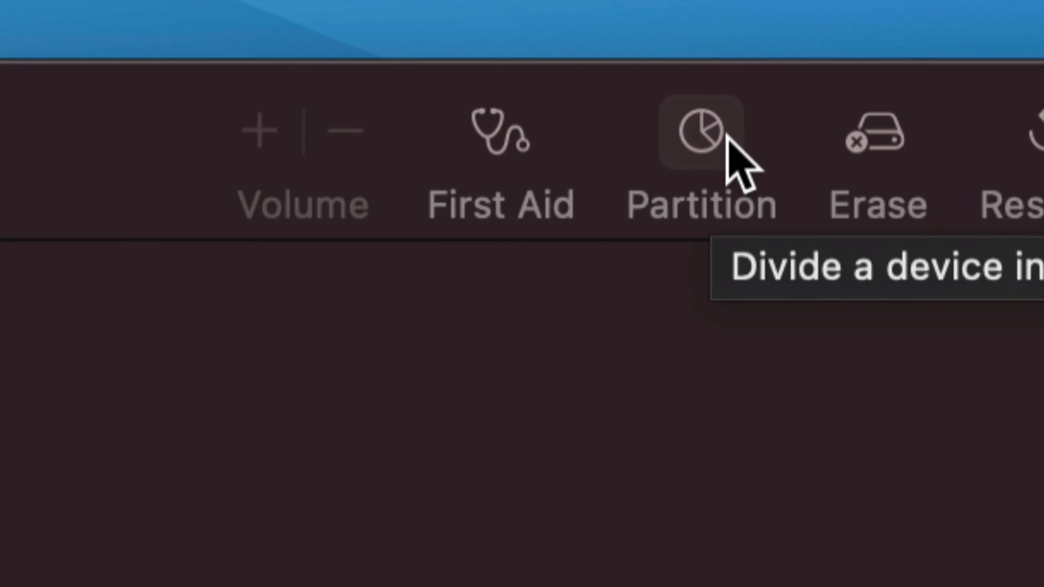
{"action": "left_click", "coordinate": [701, 135]}
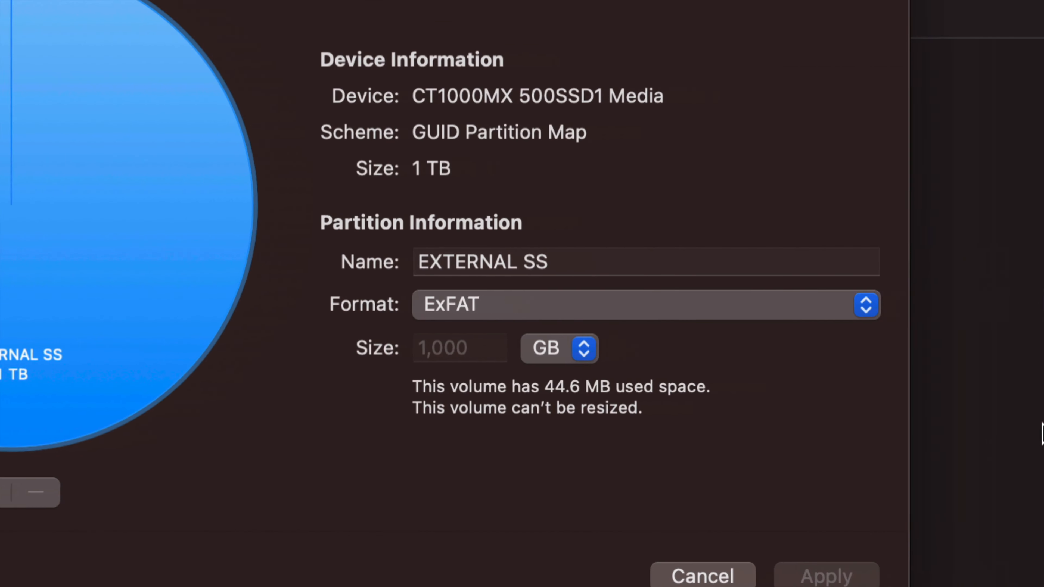
{"action": "left_click", "coordinate": [454, 312]}
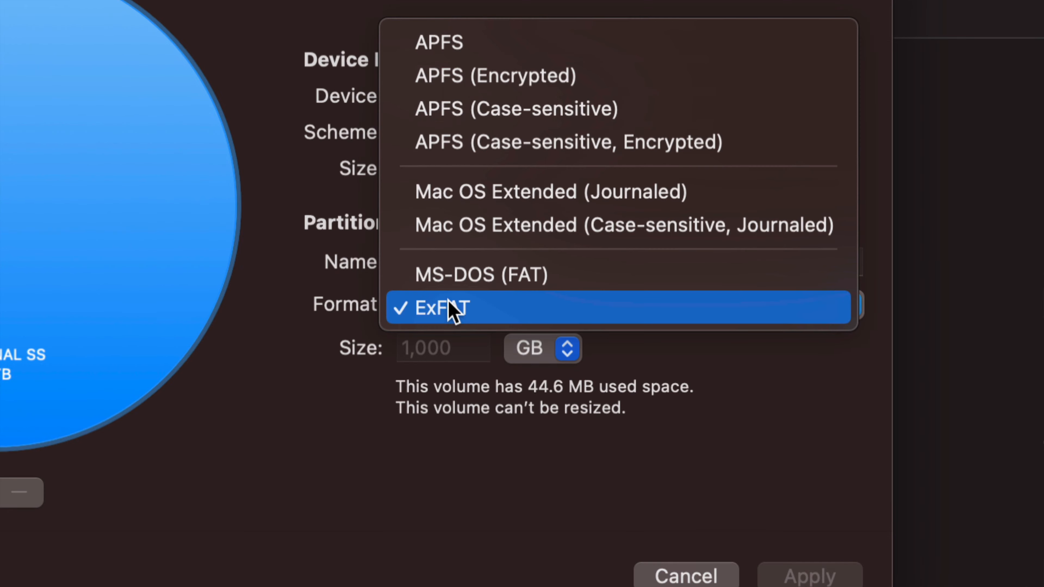
{"action": "left_click", "coordinate": [548, 205]}
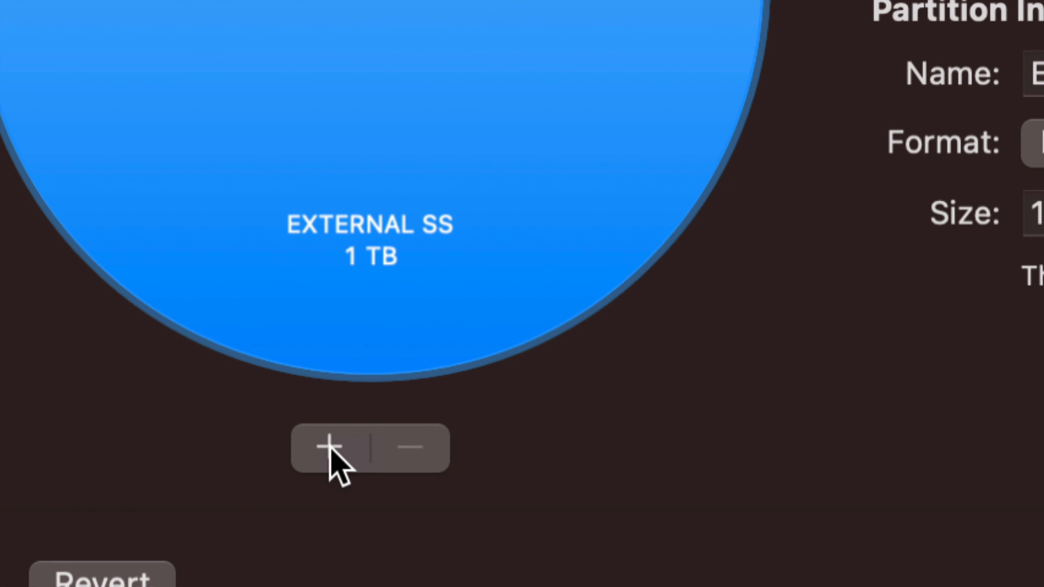
{"action": "left_click", "coordinate": [330, 446]}
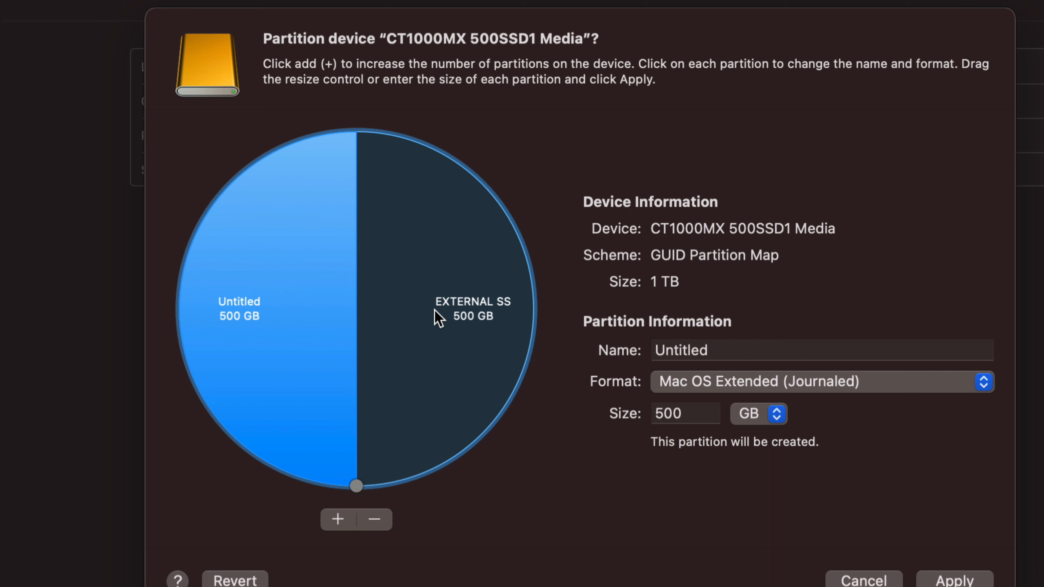
- Rename the EXTERNAL SS partition as PC and Mac EXFAT
{"action": "left_click", "coordinate": [438, 319]}
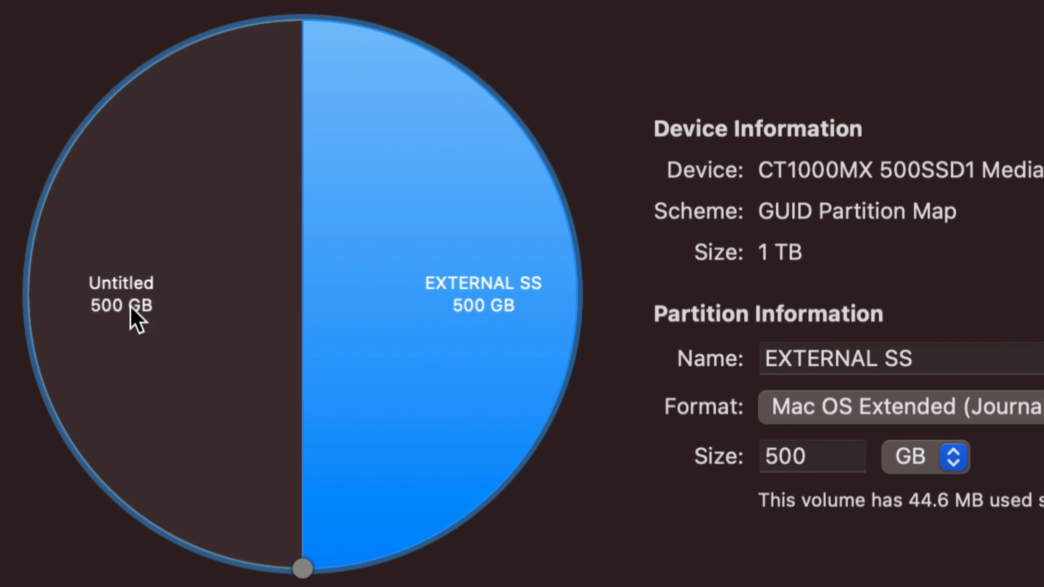
{"action": "left_click", "coordinate": [132, 317]}
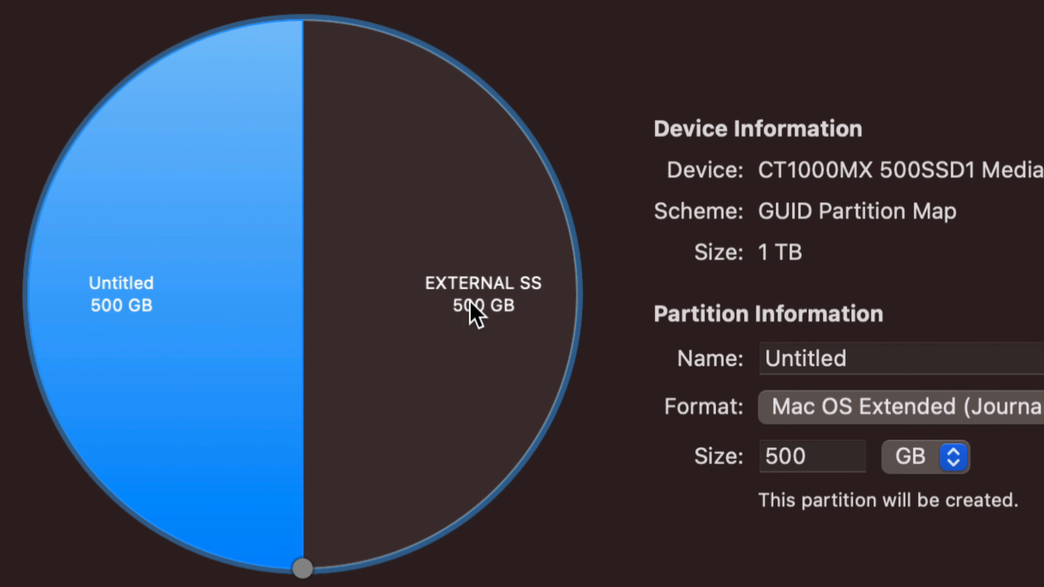
{"action": "left_click", "coordinate": [528, 310]}
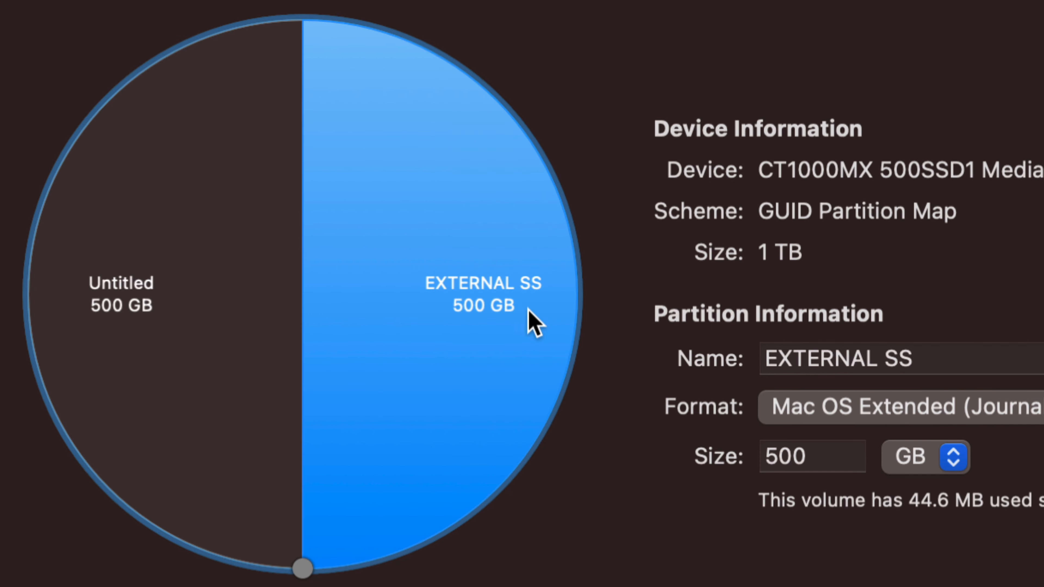
{"action": "left_click", "coordinate": [227, 317]}
{"action": "left_click", "coordinate": [458, 319]}
{"action": "left_click_drag", "start_coordinate": [935, 355], "coordinate": [767, 355]}
{"action": "type", "text": "ex"}
{"action": "key", "text": "BackSpace"}
{"action": "key", "text": "BackSpace"}
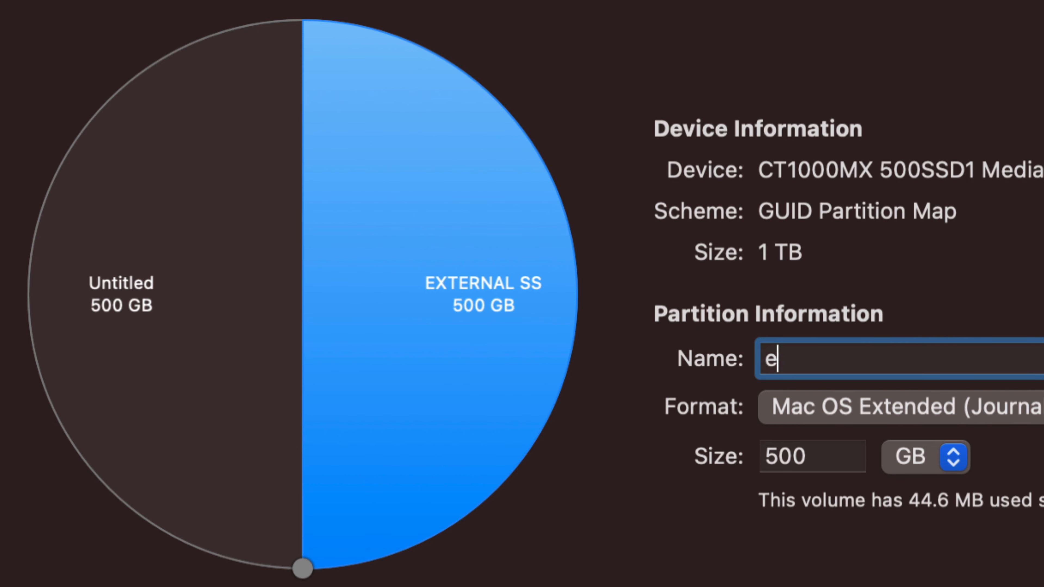
{"action": "type", "text": "PC and Mac"}
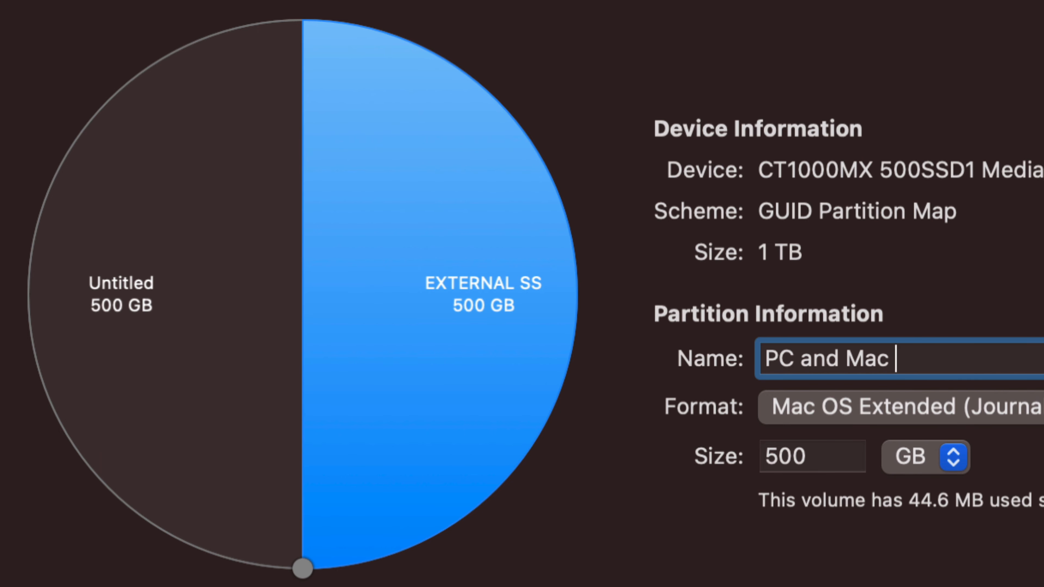
{"action": "type", "text": " EXFAT"}
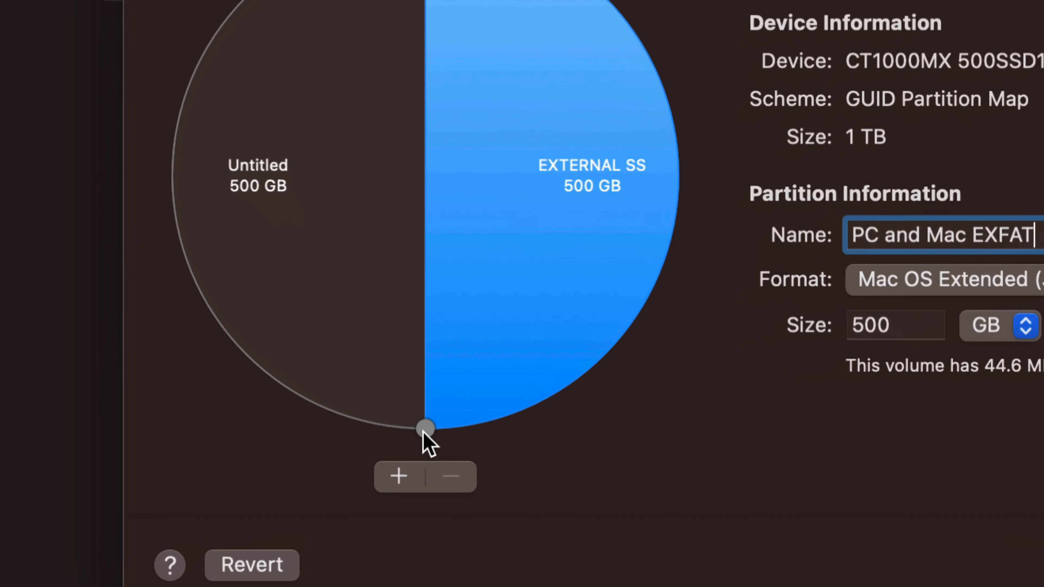
- Shrink the PC and Mac EXFAT partition to 189 GB and name the Untitled partition Time Machine
{"action": "left_click_drag", "start_coordinate": [424, 431], "coordinate": [700, 146]}
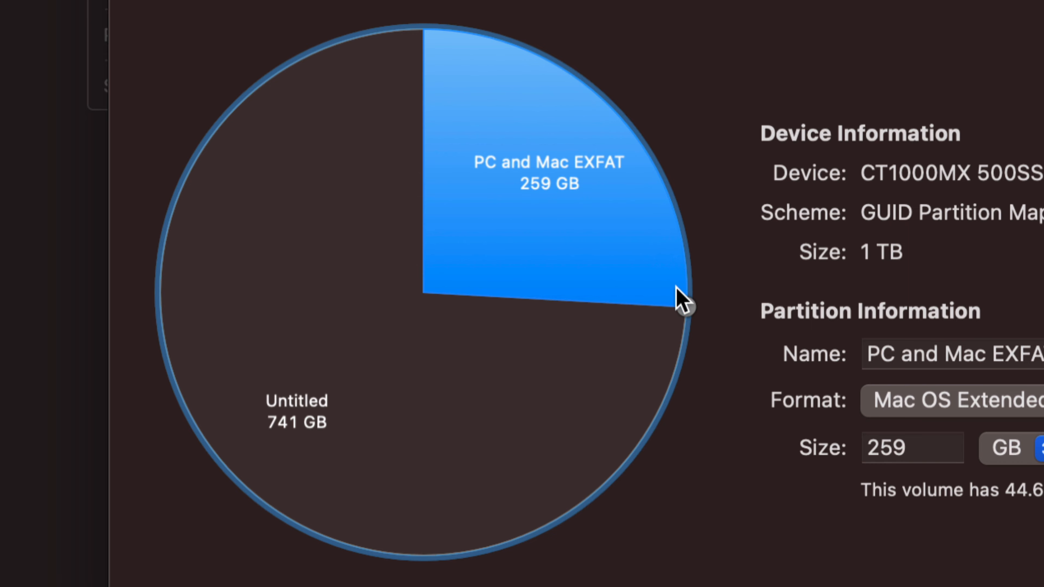
{"action": "left_click_drag", "start_coordinate": [685, 307], "coordinate": [659, 196]}
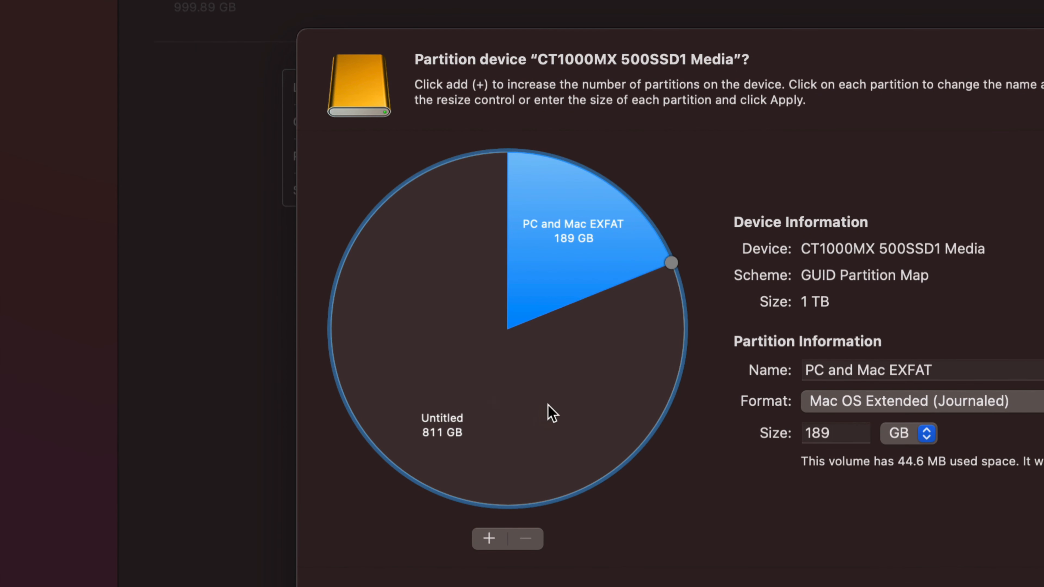
{"action": "left_click", "coordinate": [514, 406]}
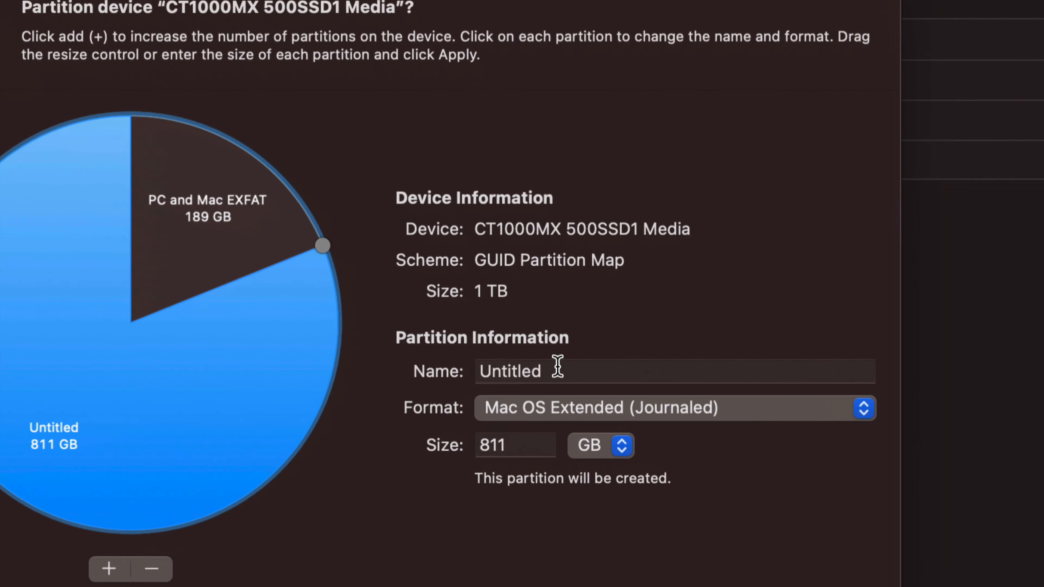
{"action": "left_click_drag", "start_coordinate": [561, 369], "coordinate": [478, 370]}
{"action": "type", "text": "Time Machine"}
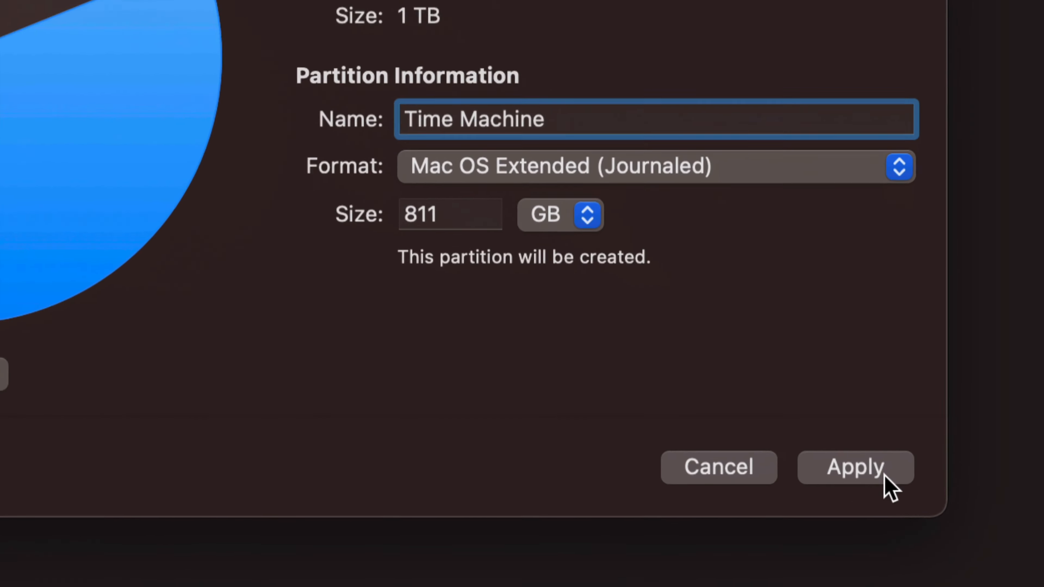
- Apply the partition layout to the CT1000MX disk, confirm the partitioning and dismiss the completed operation
{"action": "left_click", "coordinate": [883, 476]}
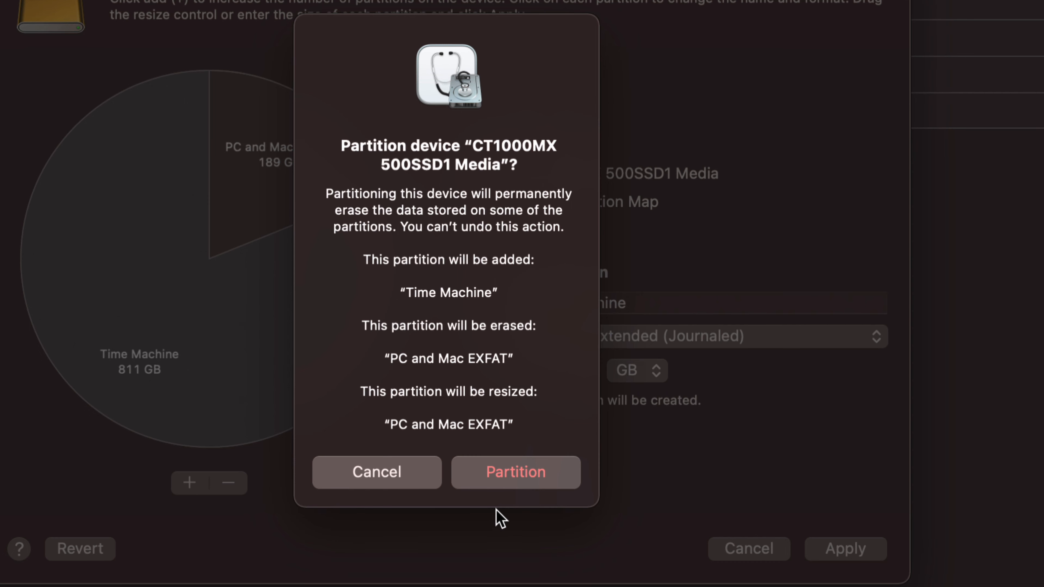
{"action": "left_click", "coordinate": [497, 473]}
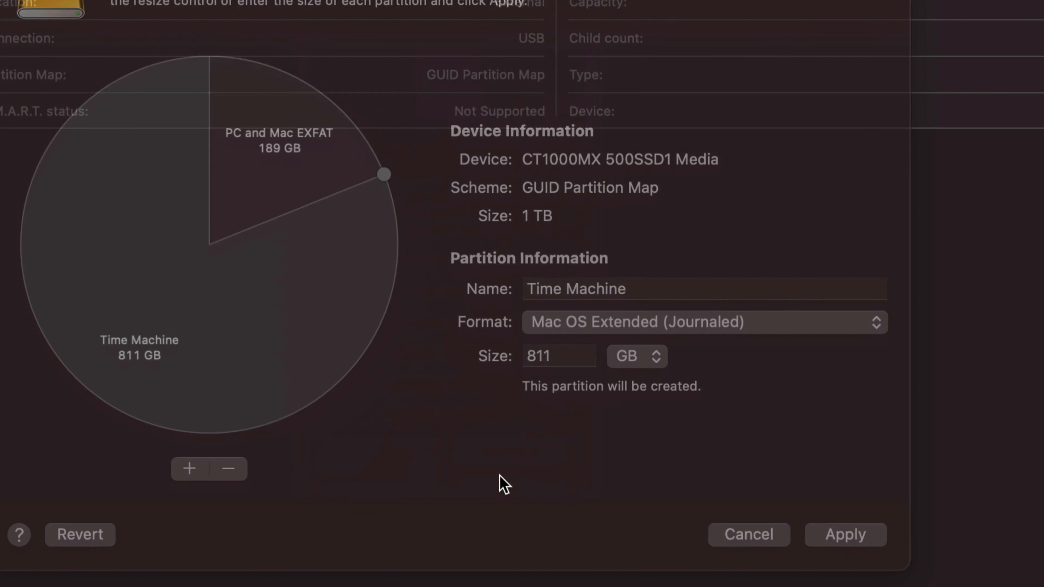
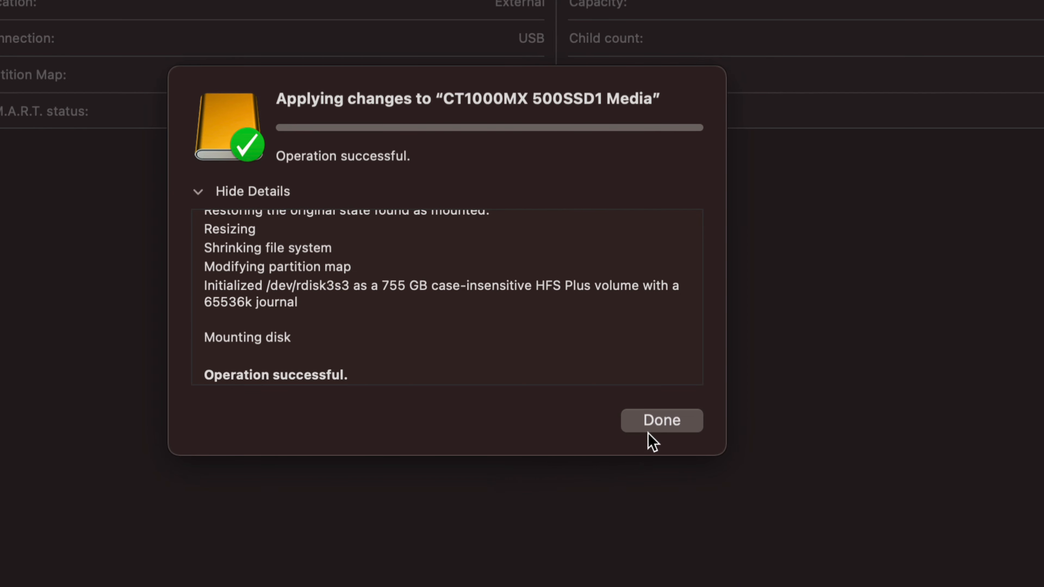
{"action": "left_click", "coordinate": [662, 421]}
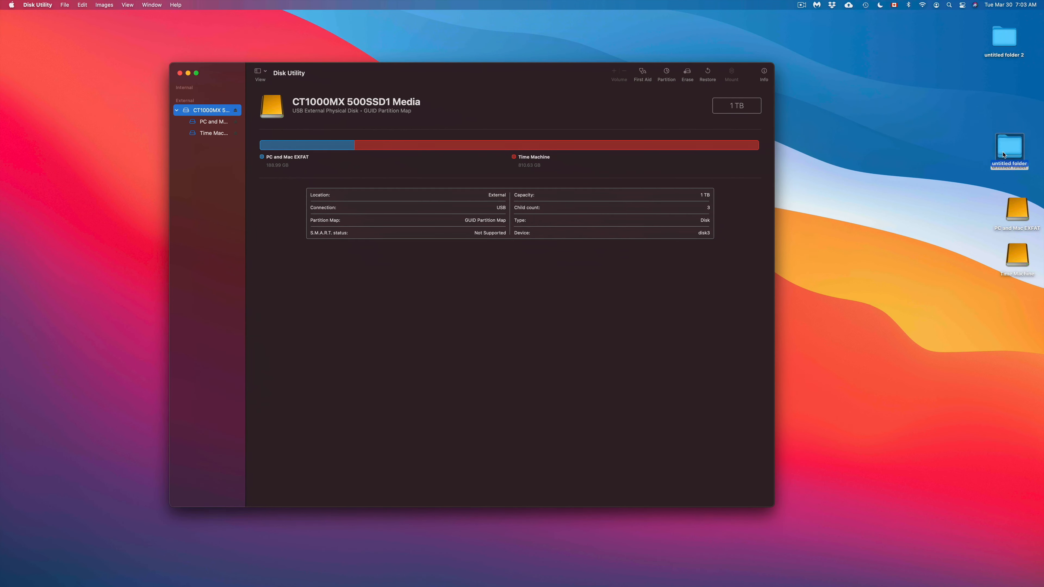
- Move the untitled folder up on the desktop and place the PC and Mac EXFAT and Time Machine drives beside the Disk Utility window
{"action": "left_click_drag", "start_coordinate": [999, 170], "coordinate": [1000, 106]}
{"action": "left_click_drag", "start_coordinate": [972, 186], "coordinate": [1014, 277]}
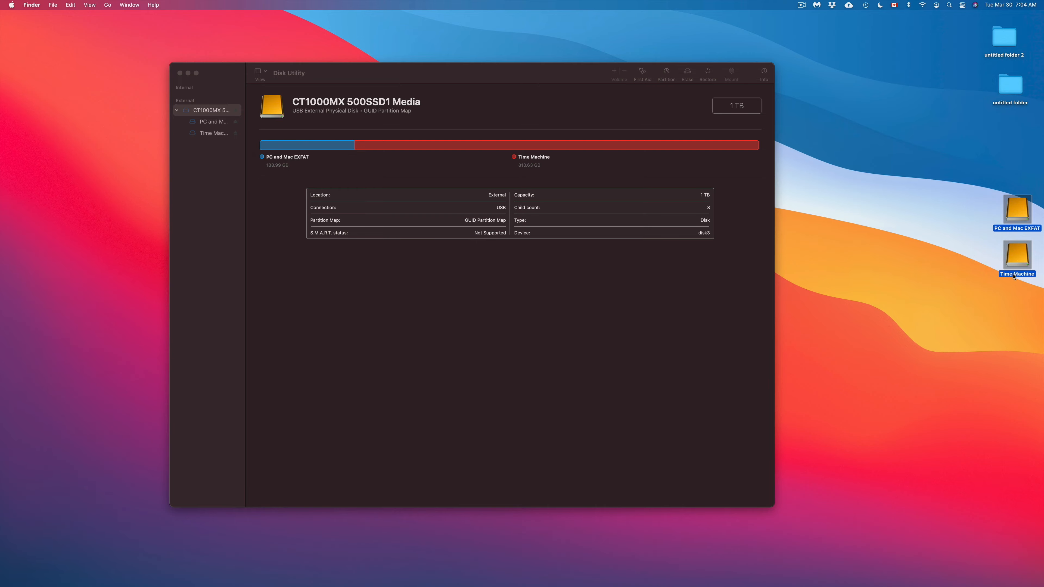
{"action": "left_click_drag", "start_coordinate": [1027, 223], "coordinate": [886, 106]}
{"action": "left_click", "coordinate": [916, 97]}
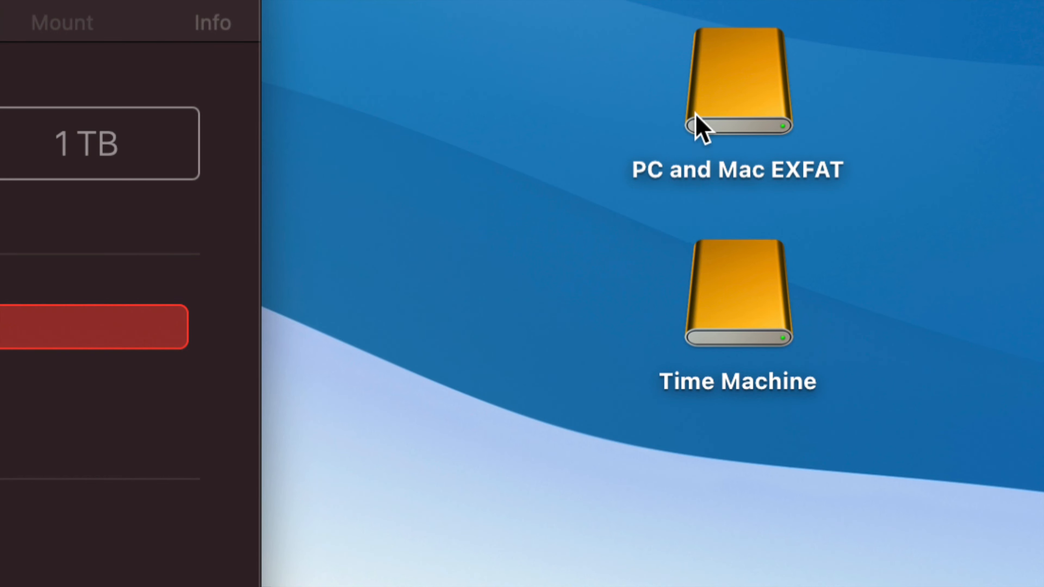
{"action": "left_click", "coordinate": [699, 103]}
{"action": "left_click_drag", "start_coordinate": [715, 104], "coordinate": [584, 107]}
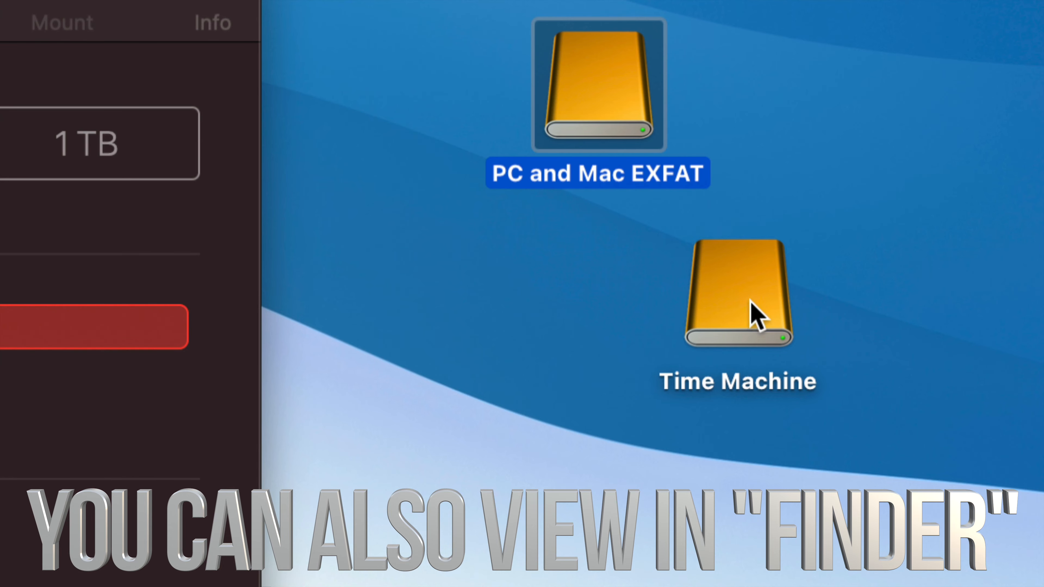
{"action": "left_click_drag", "start_coordinate": [751, 310], "coordinate": [621, 311]}
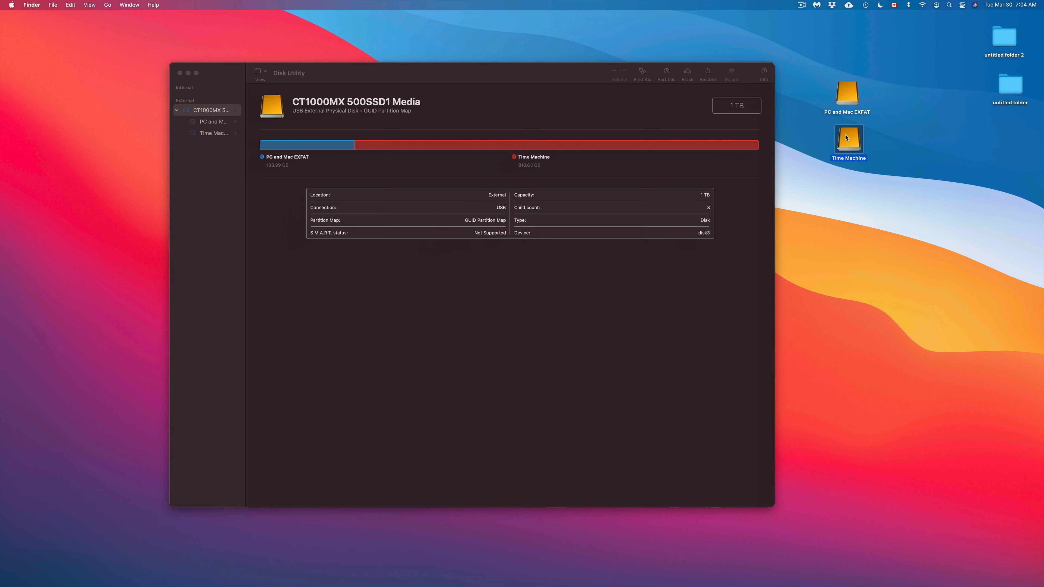
- Search for System Preferences with Spotlight, open it and close the Disk Utility window
{"action": "left_click", "coordinate": [590, 75]}
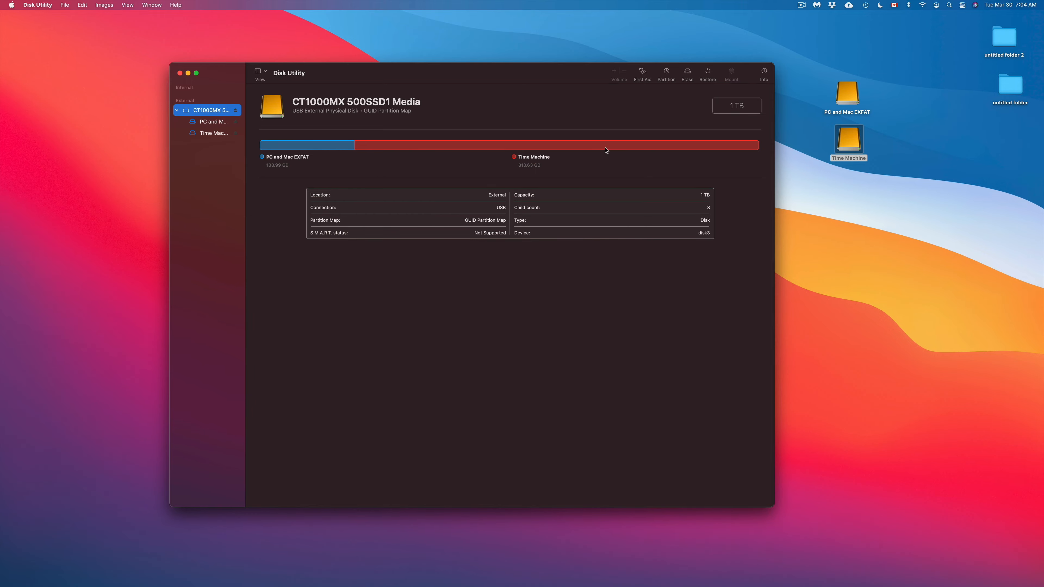
{"action": "mouse_move", "coordinate": [617, 586]}
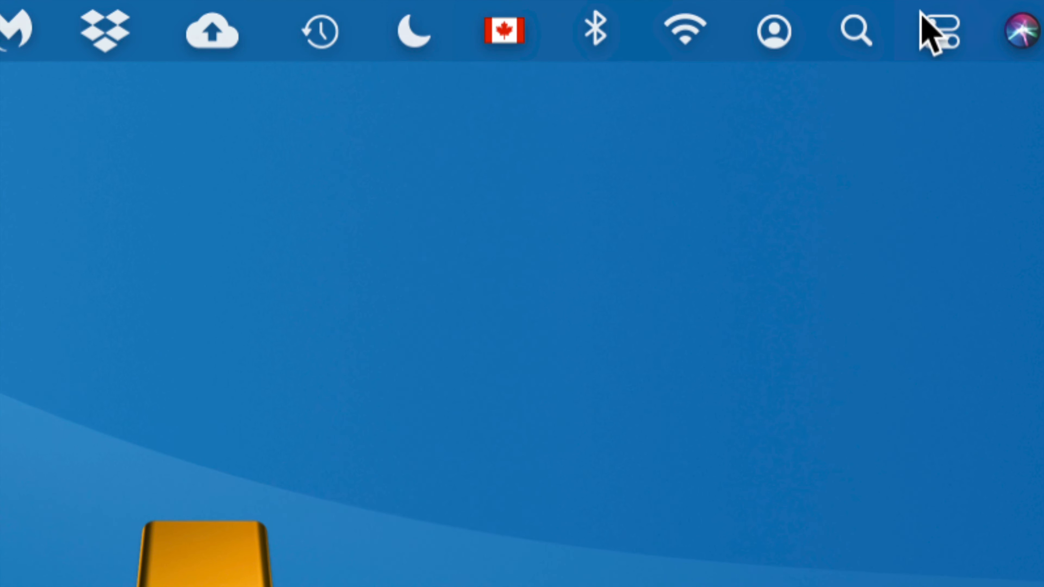
{"action": "left_click", "coordinate": [855, 30]}
{"action": "type", "text": "system prefences"}
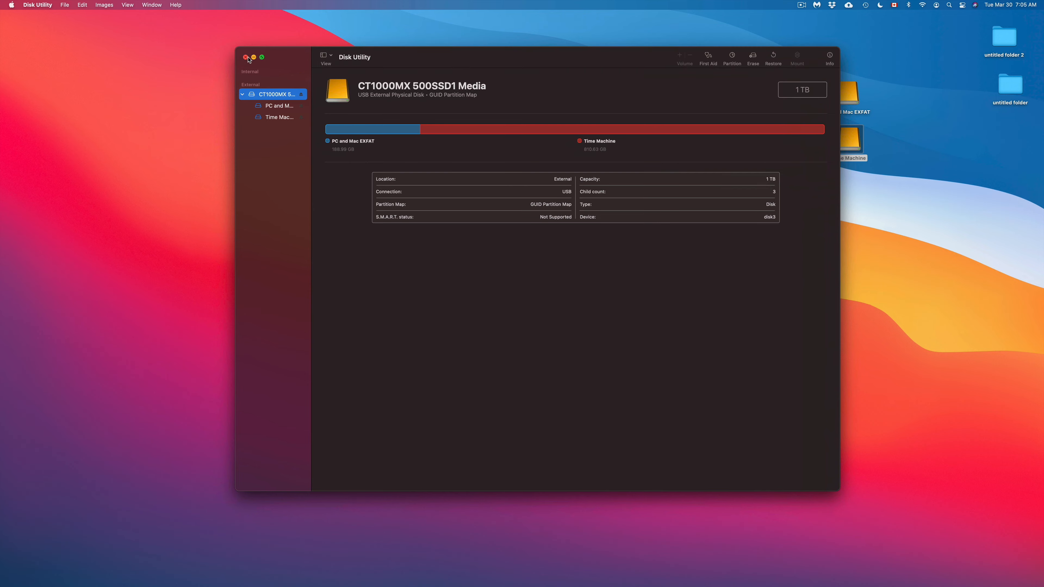
{"action": "left_click", "coordinate": [246, 57]}
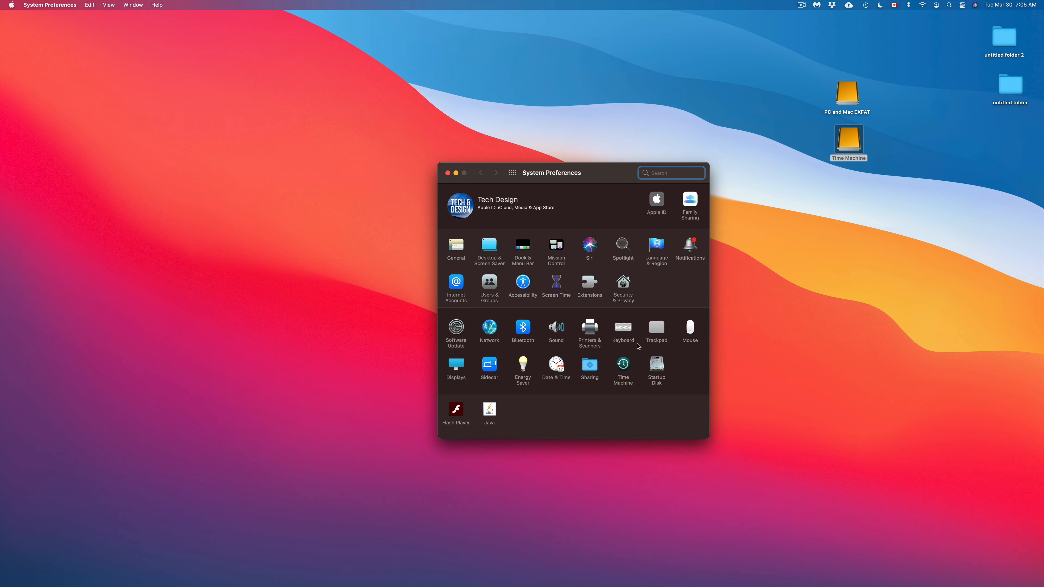
- Open the Time Machine preferences and turn off automatic backups
{"action": "left_click_drag", "start_coordinate": [555, 182], "coordinate": [537, 182]}
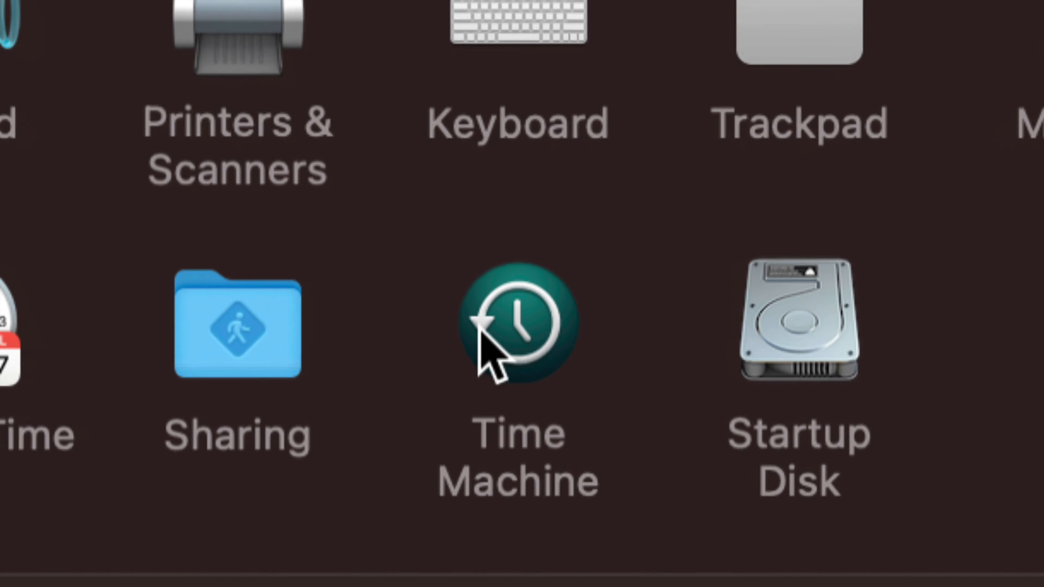
{"action": "left_click", "coordinate": [528, 327]}
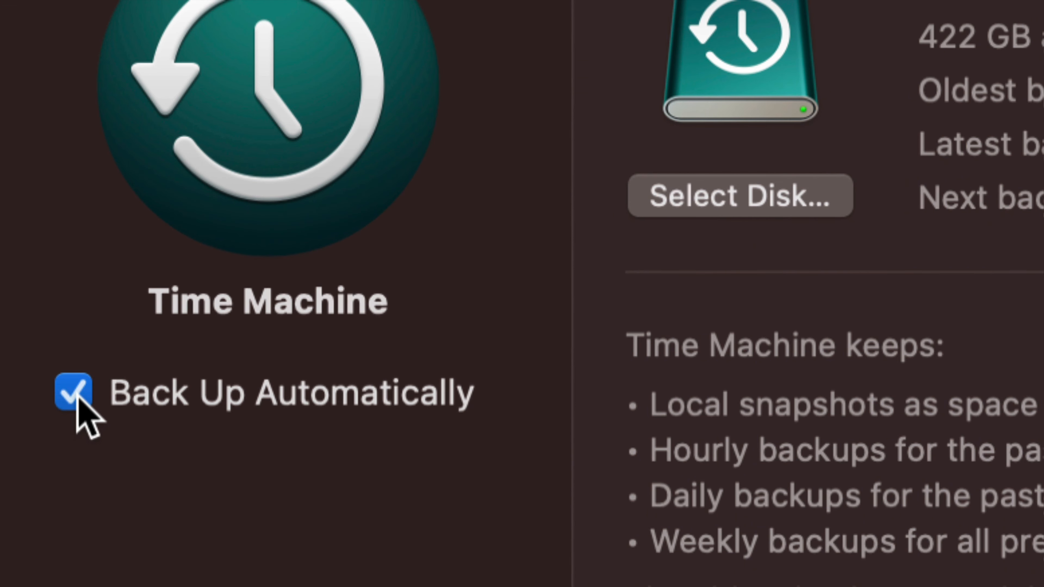
{"action": "left_click", "coordinate": [78, 398]}
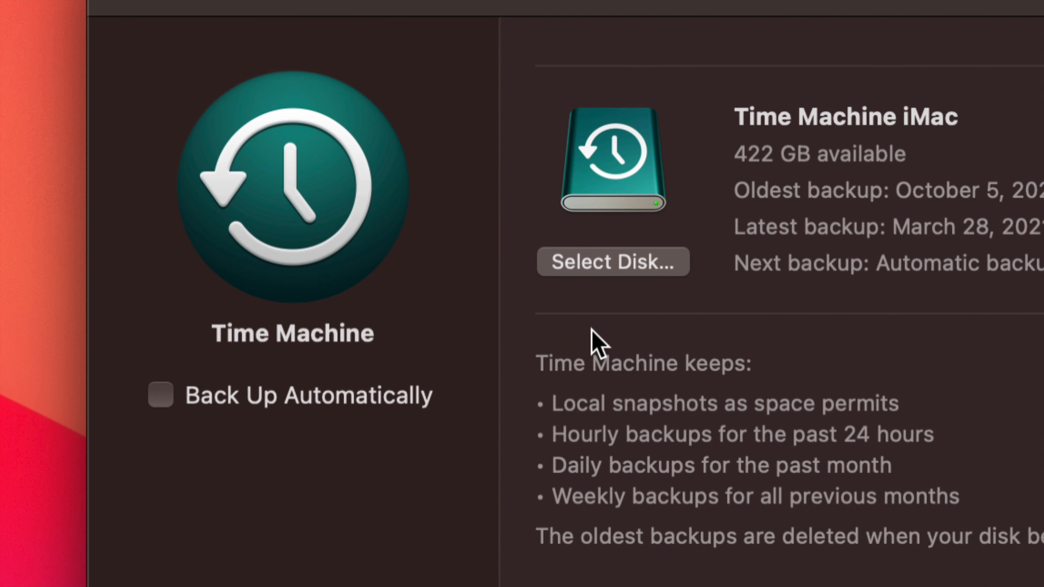
- Add the 811 GB Time Machine disk for backups, using both it and Time Machine iMac, and turn on automatic backups
{"action": "left_click", "coordinate": [598, 262]}
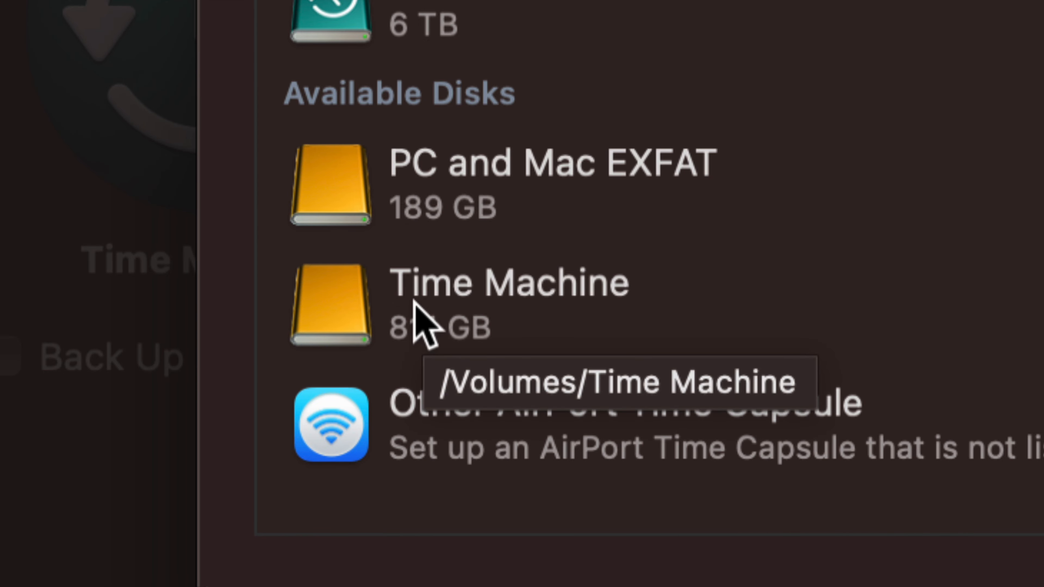
{"action": "left_click", "coordinate": [534, 293]}
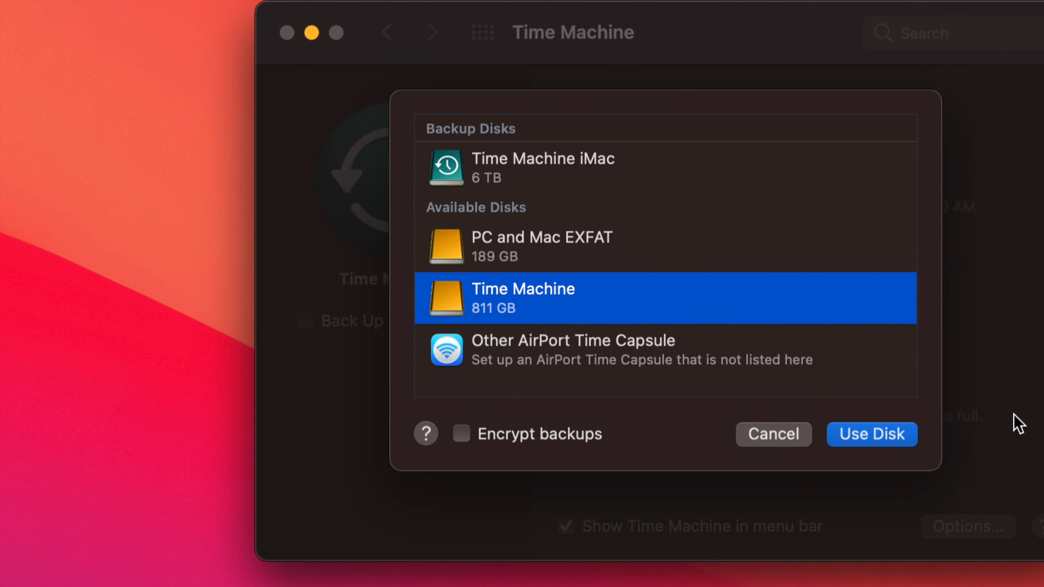
{"action": "left_click", "coordinate": [874, 444]}
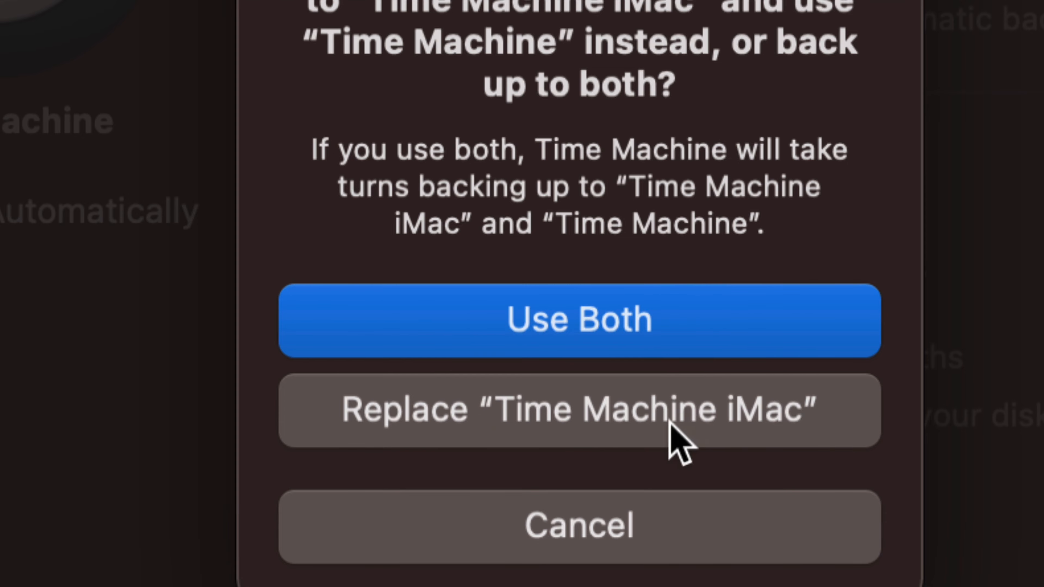
{"action": "left_click", "coordinate": [546, 316]}
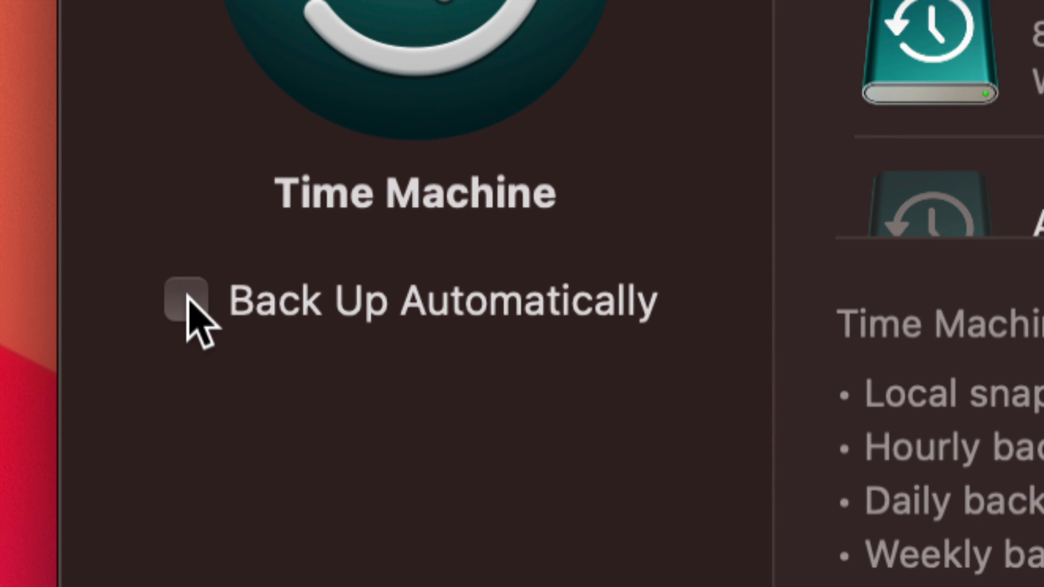
{"action": "left_click", "coordinate": [187, 295]}
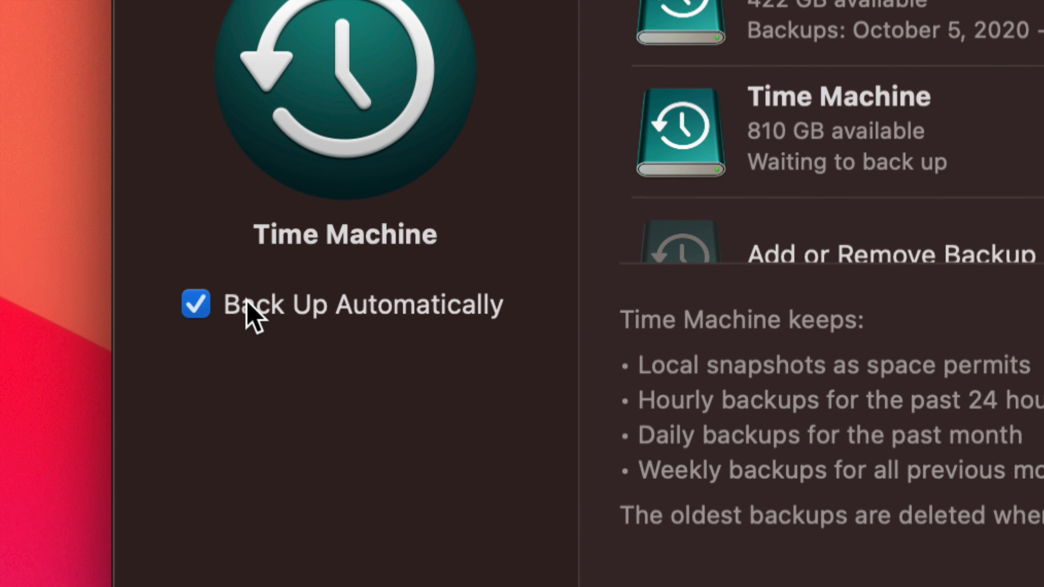
- Turn off automatic Time Machine backups and open the Time Machine status menu
{"action": "left_click", "coordinate": [199, 308]}
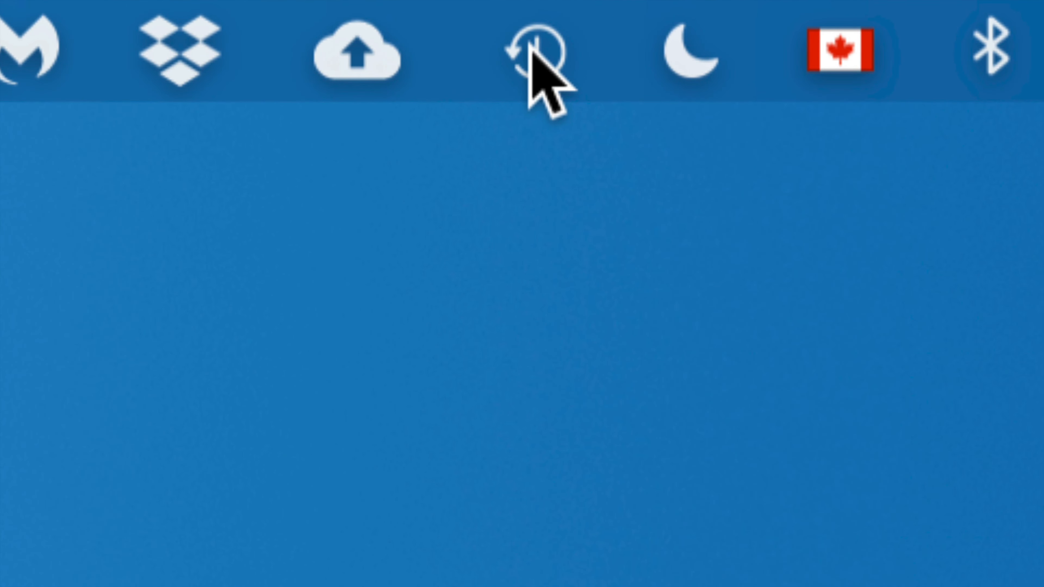
{"action": "left_click", "coordinate": [534, 63]}
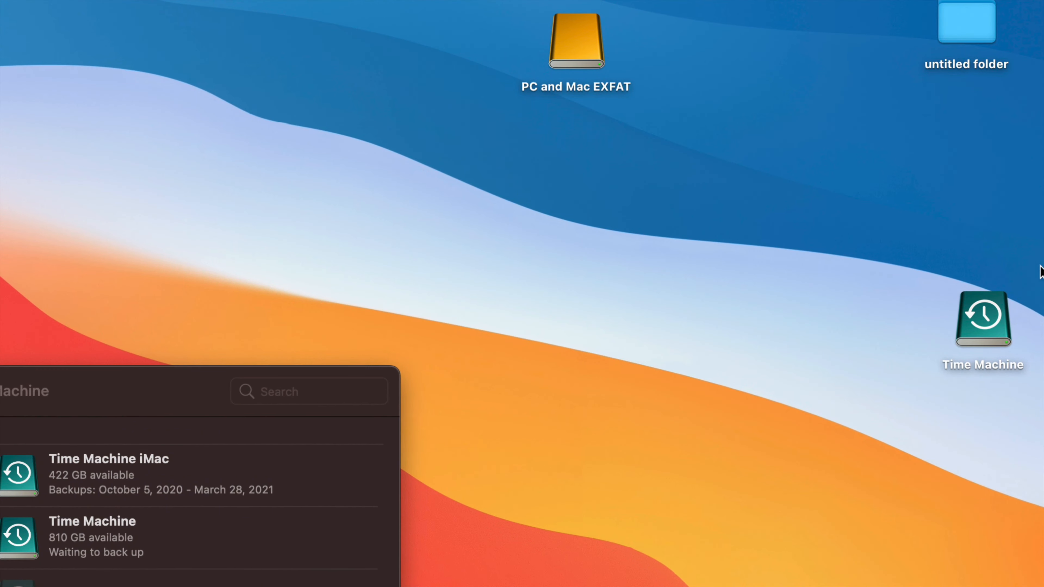
- Arrange the PC and Mac EXFAT and Time Machine drives side by side on the desktop
{"action": "left_click_drag", "start_coordinate": [997, 312], "coordinate": [583, 151]}
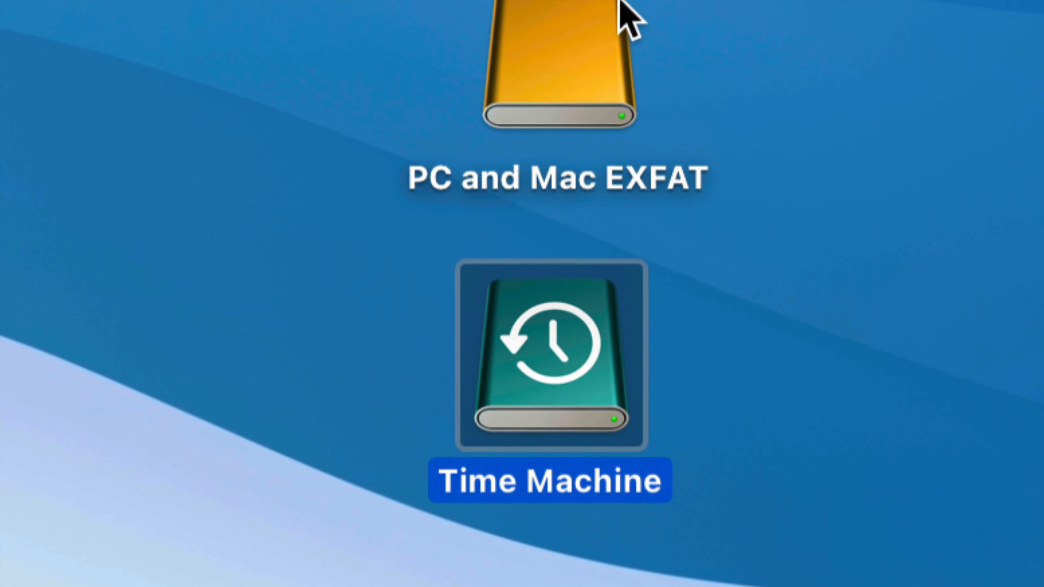
{"action": "left_click", "coordinate": [659, 29]}
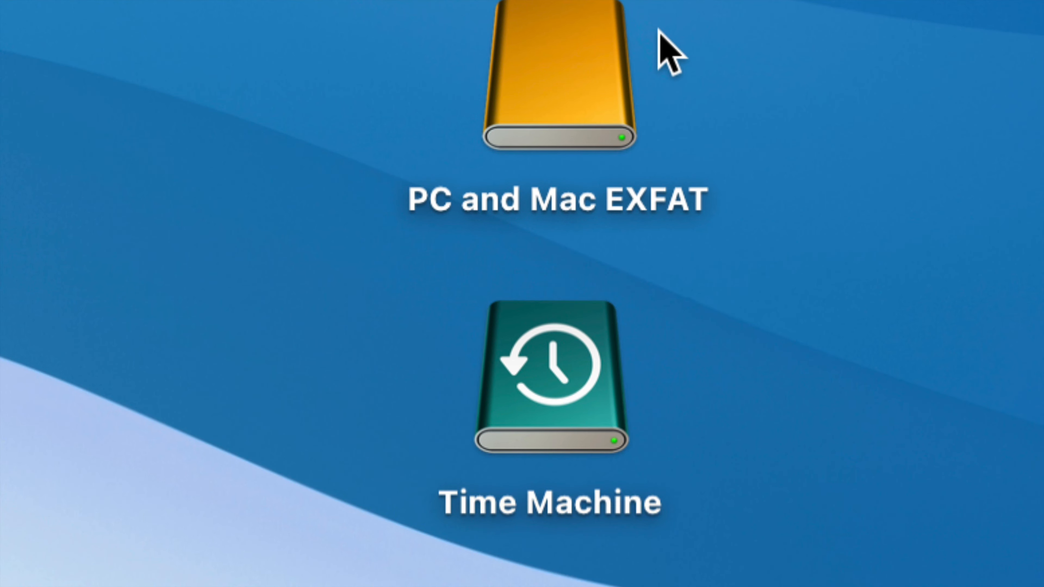
{"action": "left_click", "coordinate": [603, 86]}
{"action": "left_click_drag", "start_coordinate": [603, 86], "coordinate": [335, 239]}
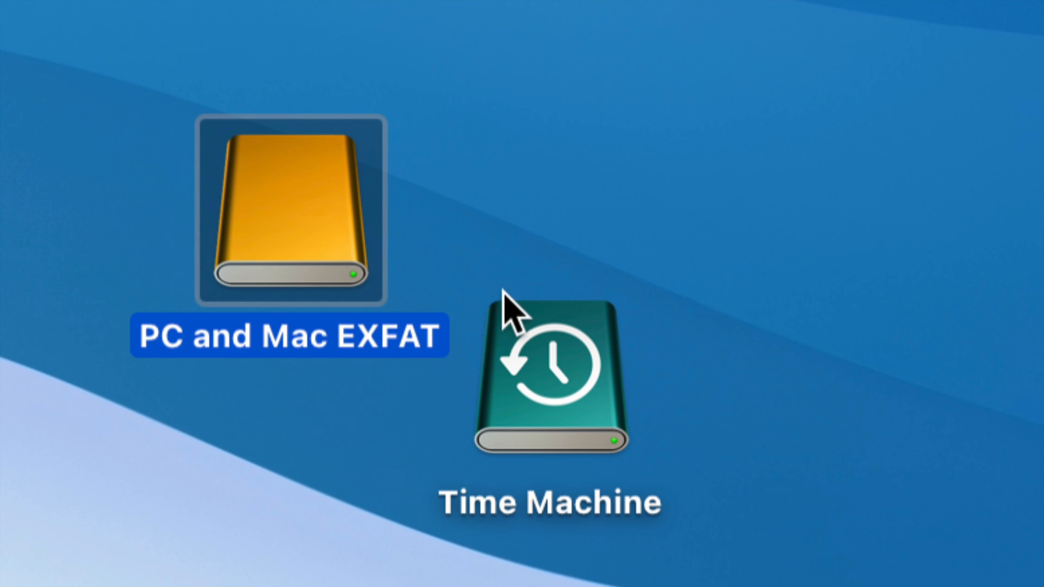
{"action": "left_click", "coordinate": [574, 366]}
{"action": "left_click_drag", "start_coordinate": [574, 366], "coordinate": [692, 203]}
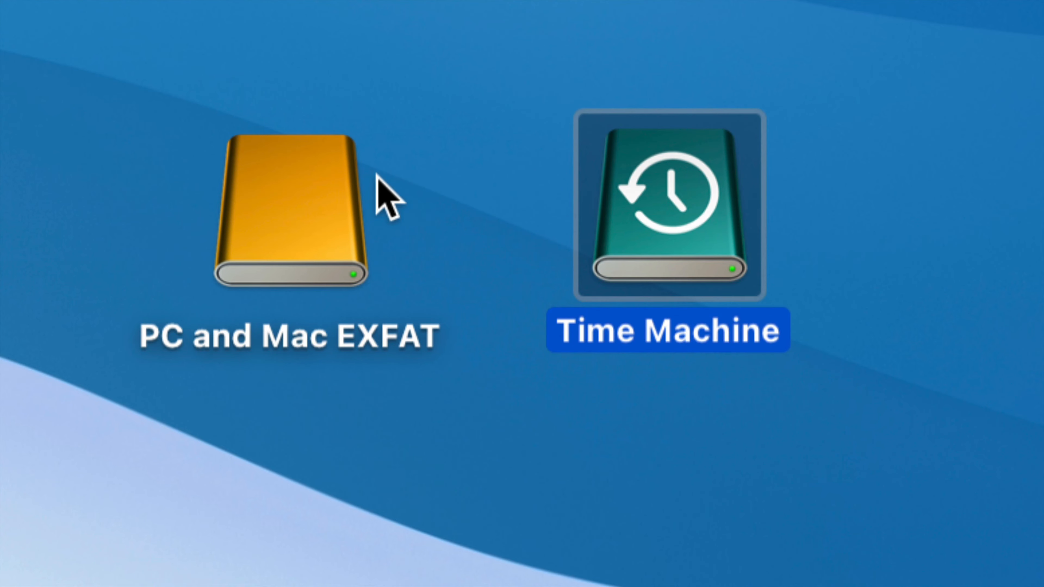
{"action": "left_click_drag", "start_coordinate": [329, 180], "coordinate": [244, 292]}
{"action": "left_click_drag", "start_coordinate": [695, 179], "coordinate": [706, 244]}
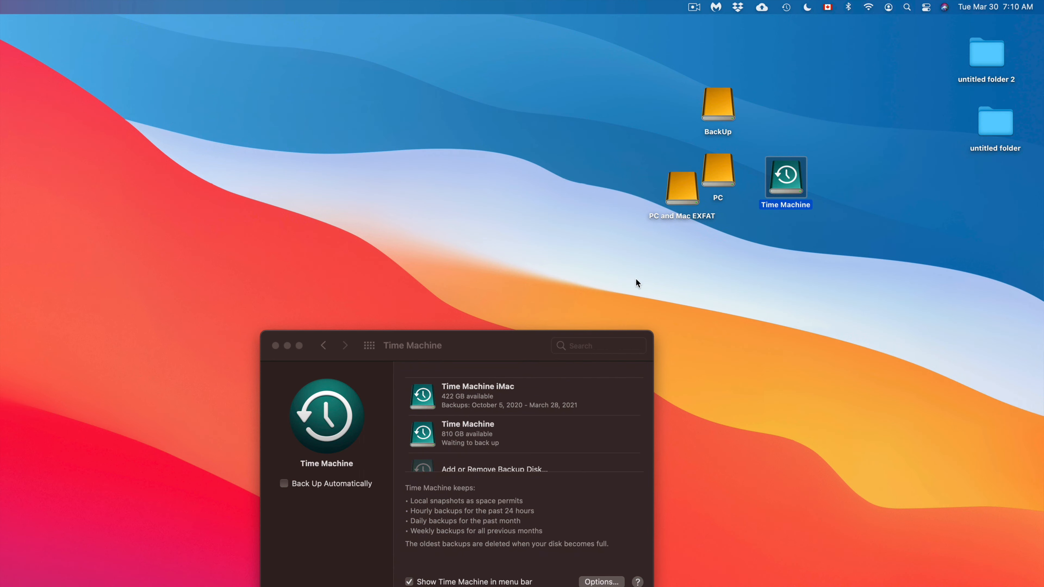
- Center the Time Machine preferences, move the BackUp, PC, EXFAT and Time Machine drives across the desktop, and place Time Machine iMac near the folders
{"action": "left_click_drag", "start_coordinate": [465, 342], "coordinate": [448, 175]}
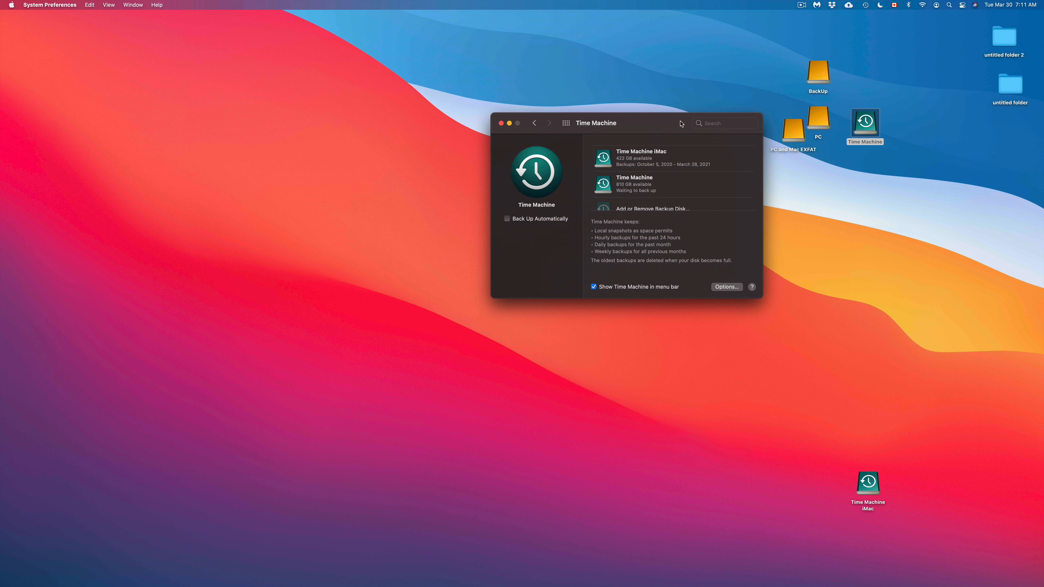
{"action": "left_click_drag", "start_coordinate": [517, 175], "coordinate": [294, 246]}
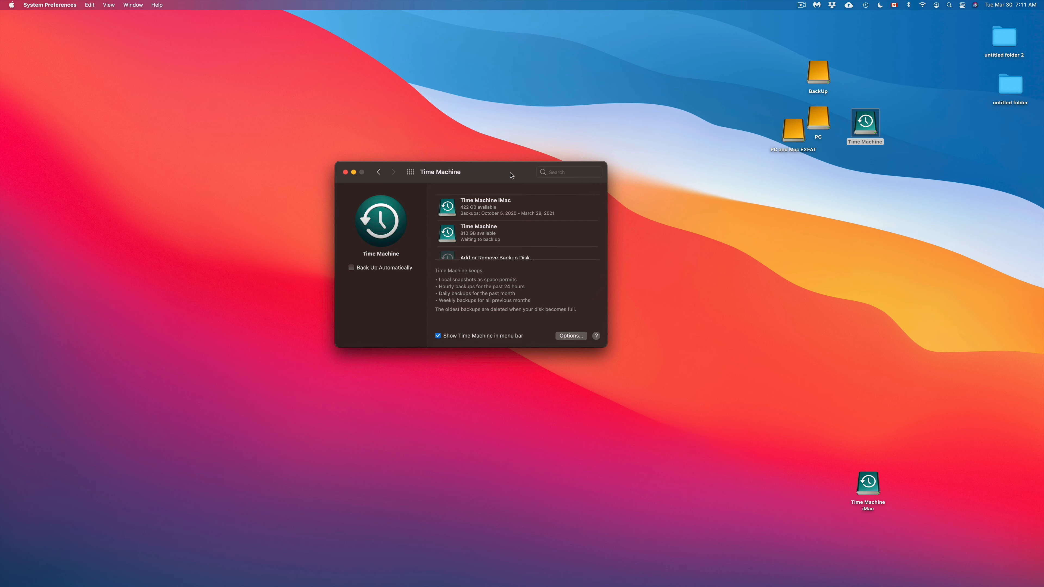
{"action": "left_click_drag", "start_coordinate": [925, 51], "coordinate": [99, 208]}
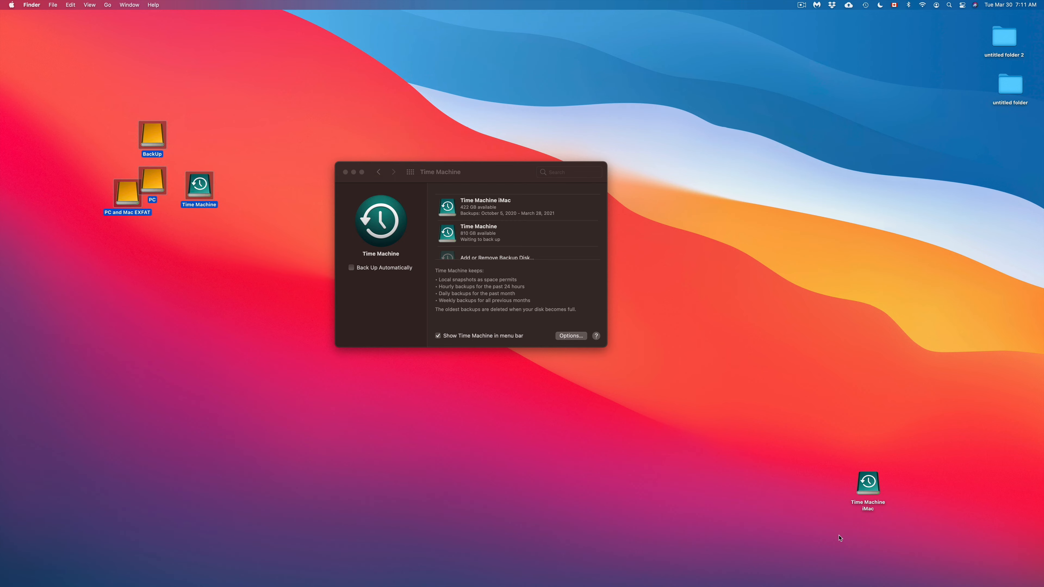
{"action": "left_click_drag", "start_coordinate": [868, 485], "coordinate": [823, 41]}
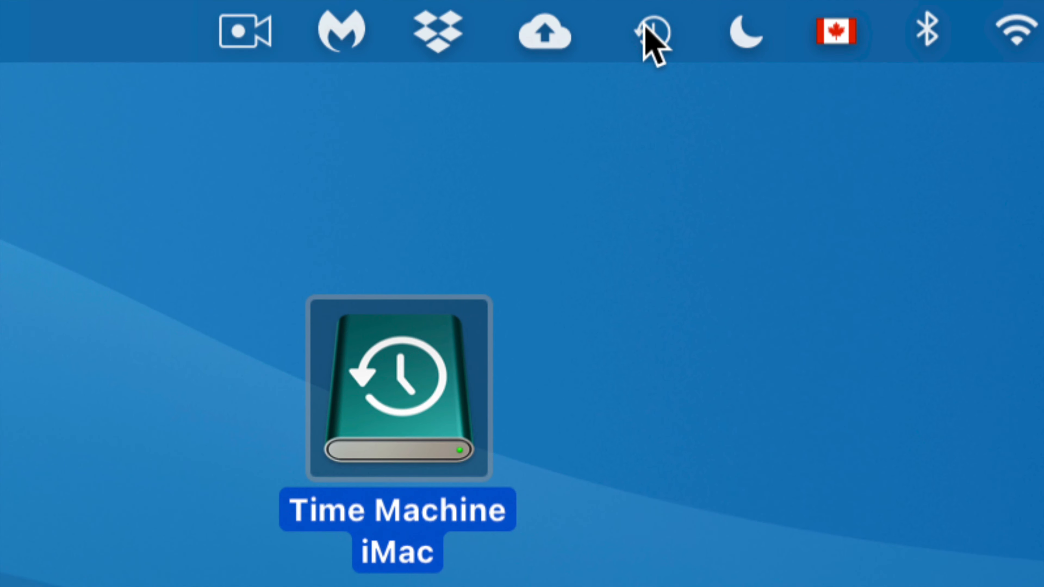
- Enter Time Machine, go to the Friday, December 4, 2020 backup and restore the desktop screenshot dated 2020-12
{"action": "left_click", "coordinate": [646, 30]}
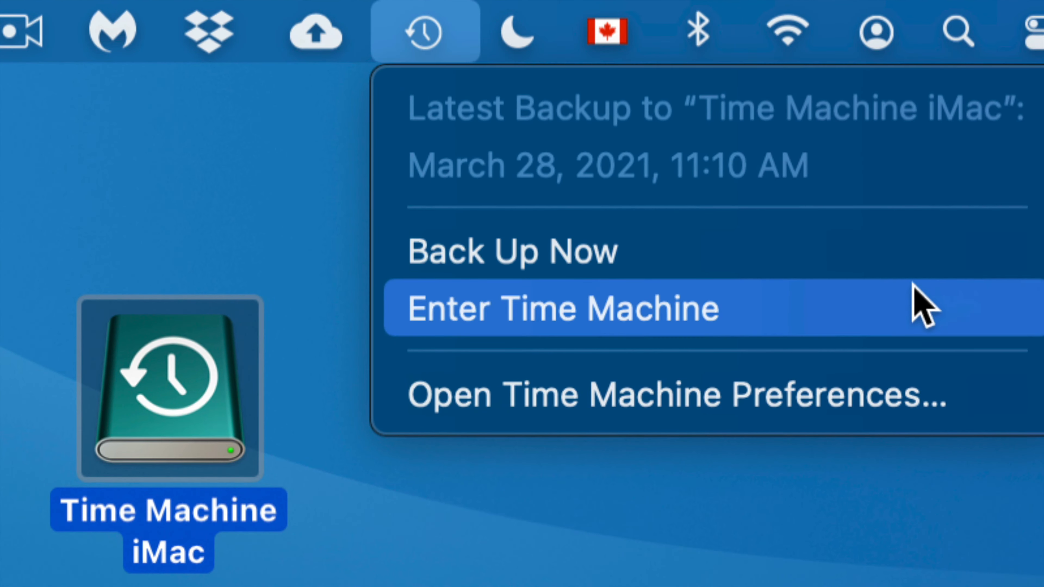
{"action": "left_click", "coordinate": [668, 309]}
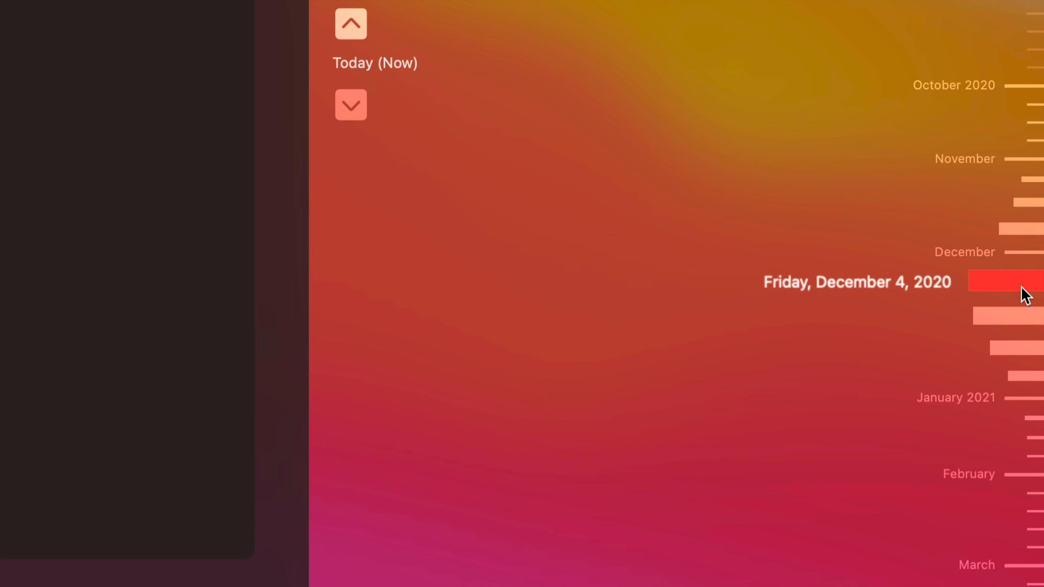
{"action": "left_click", "coordinate": [1019, 287]}
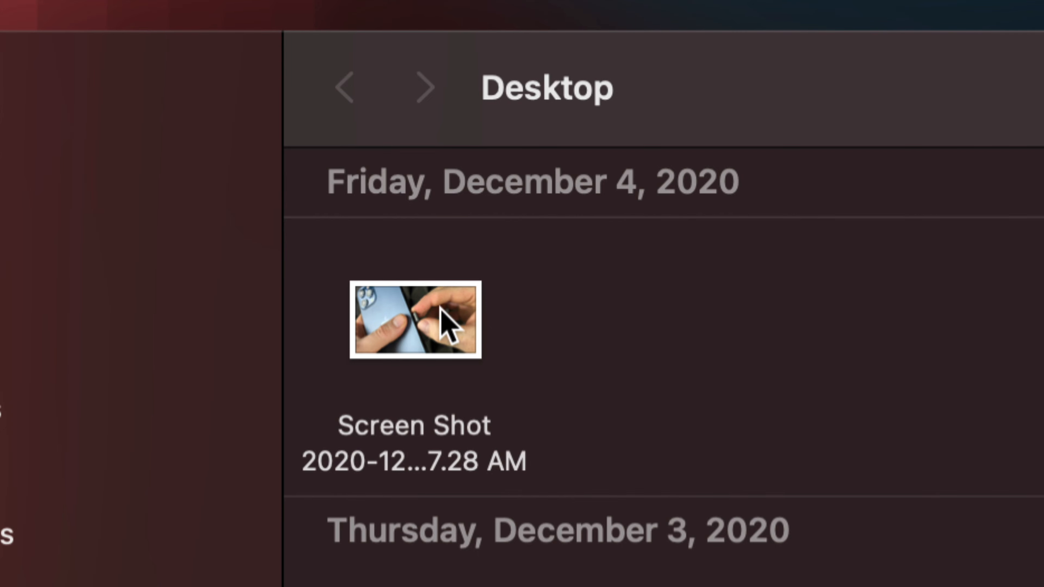
{"action": "left_click", "coordinate": [441, 308]}
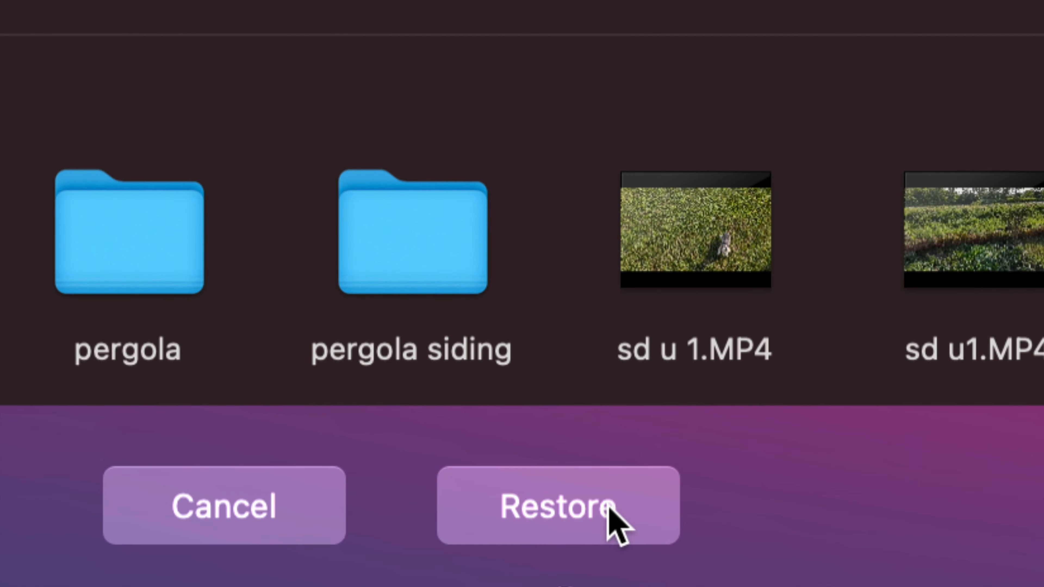
{"action": "left_click", "coordinate": [609, 510]}
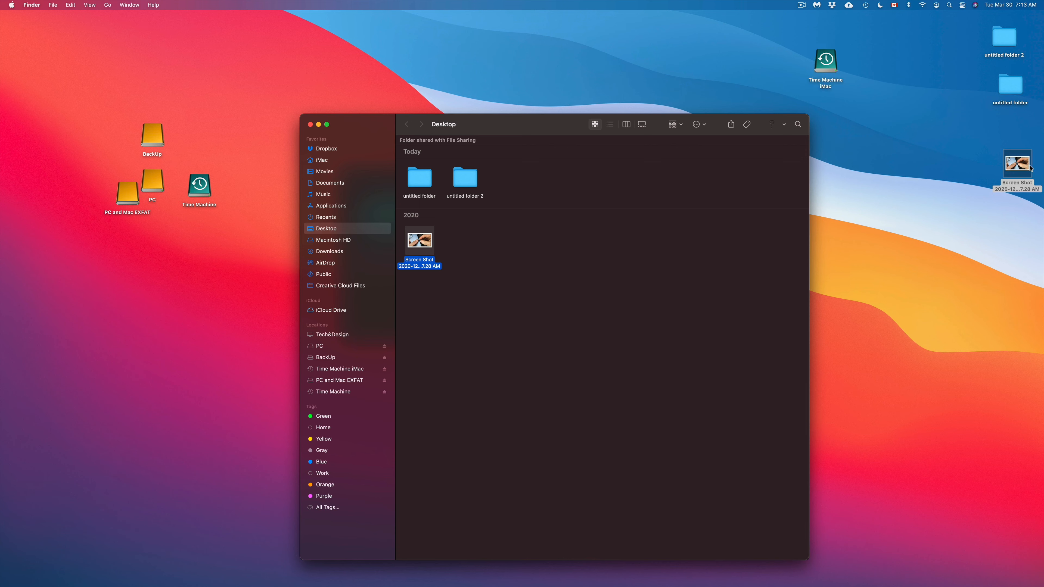
- Move the restored screenshot beside the untitled folders on the desktop and delete it
{"action": "left_click_drag", "start_coordinate": [1031, 167], "coordinate": [976, 153]}
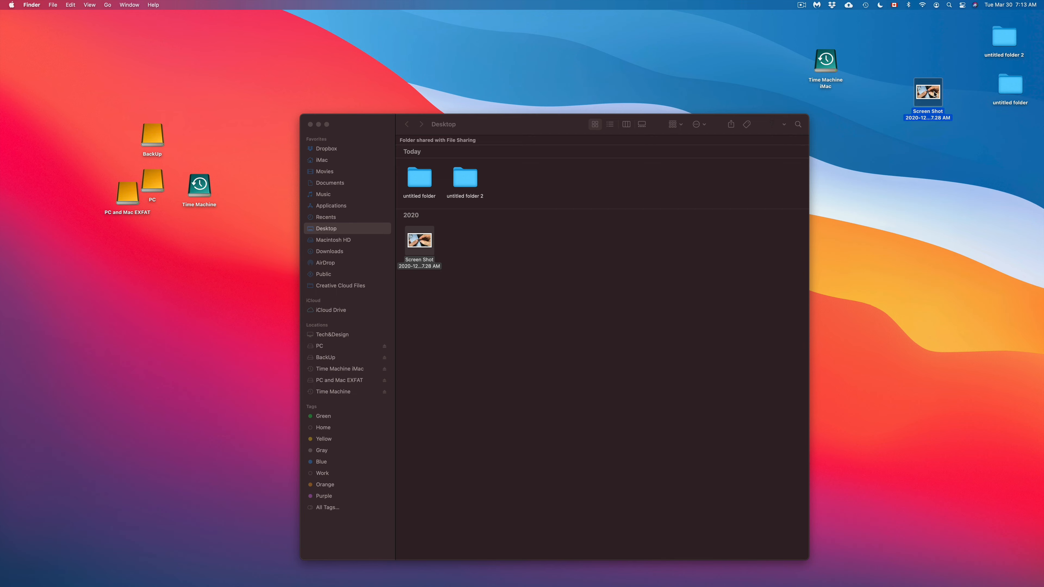
{"action": "key", "text": "super+BackSpace"}
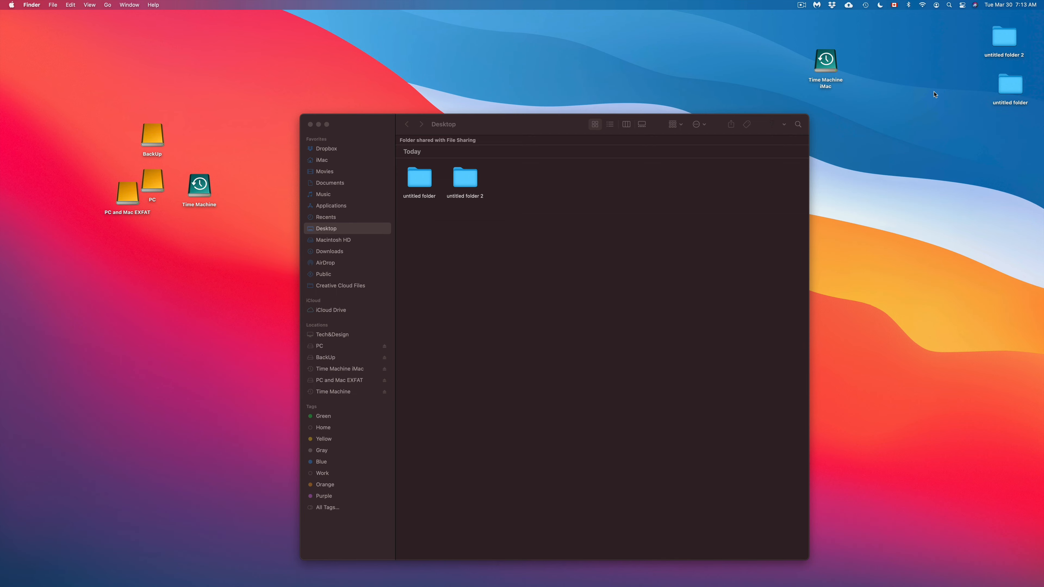
{"action": "left_click_drag", "start_coordinate": [519, 133], "coordinate": [592, 135]}
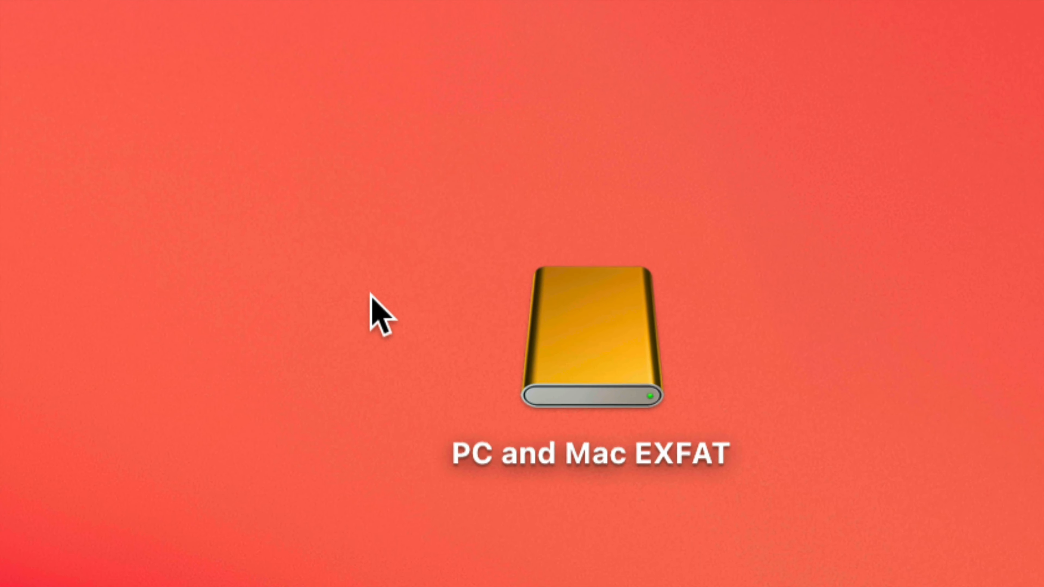
- Open the PC and Mac EXFAT drive, create a new folder with the default name in it and close the window
{"action": "left_click", "coordinate": [576, 359]}
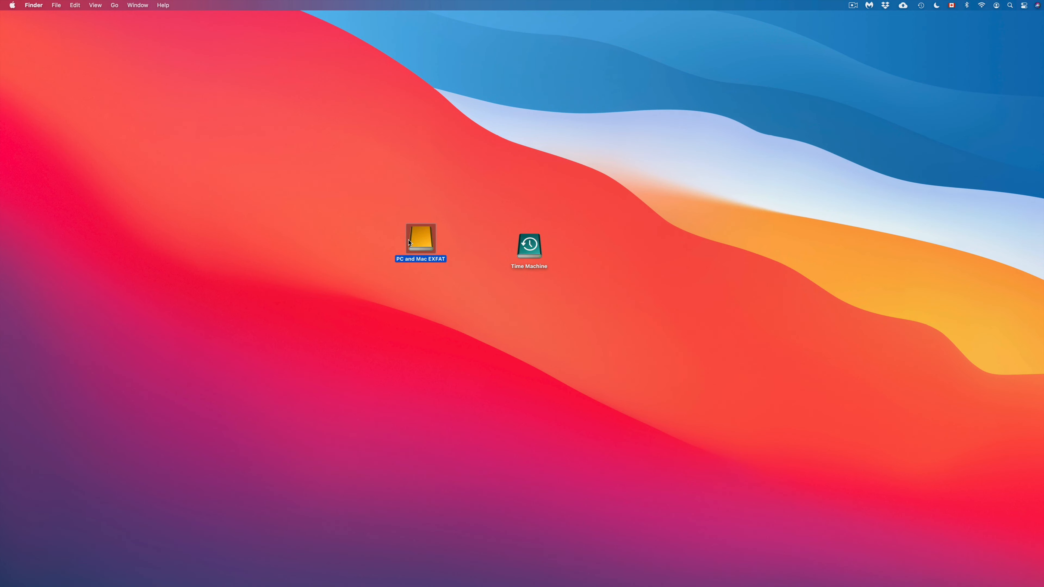
{"action": "double_click", "coordinate": [410, 242]}
{"action": "left_click_drag", "start_coordinate": [443, 140], "coordinate": [494, 209]}
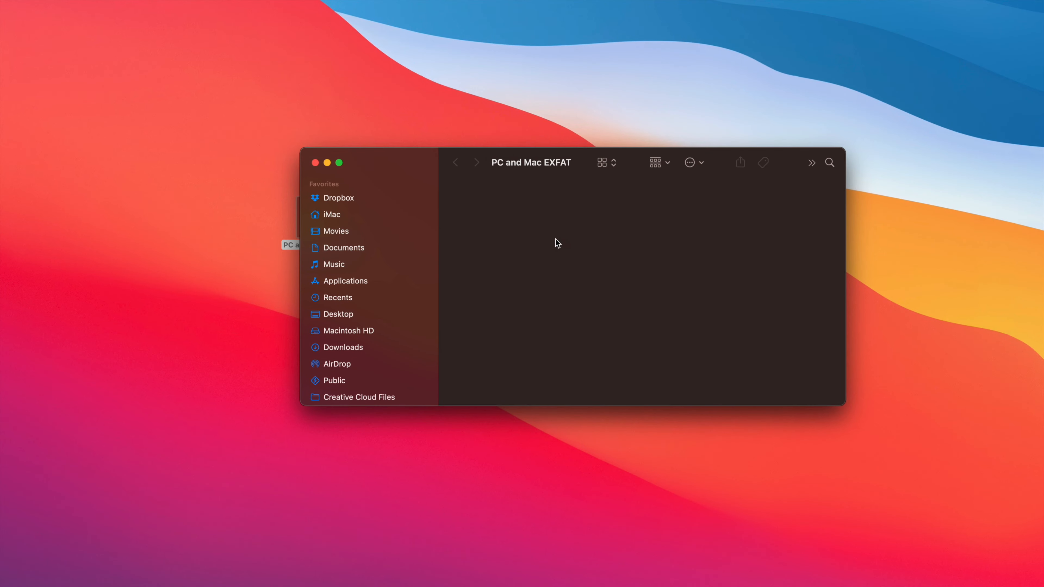
{"action": "right_click", "coordinate": [535, 237]}
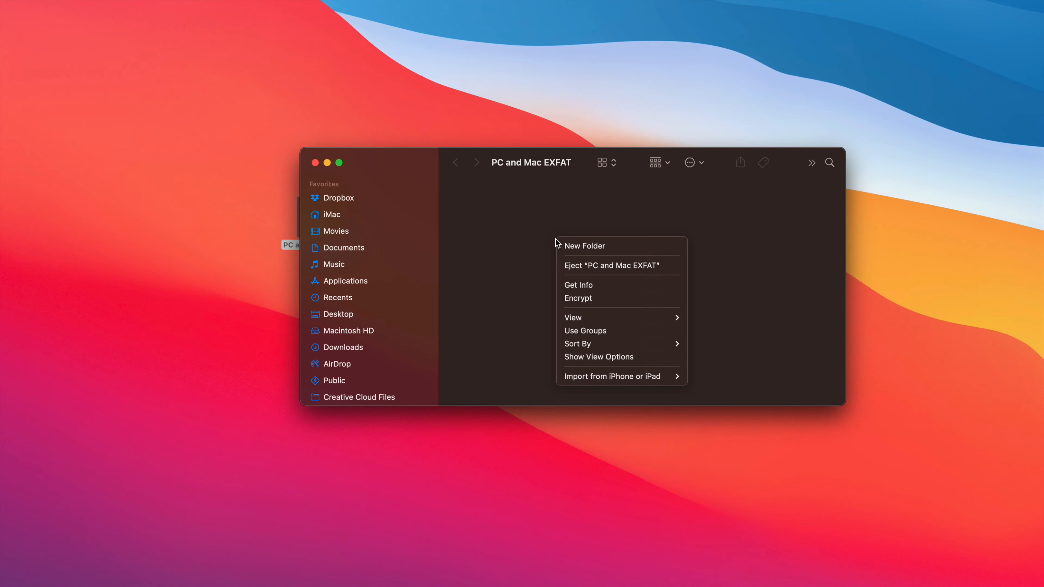
{"action": "left_click", "coordinate": [569, 247]}
{"action": "left_click", "coordinate": [683, 278]}
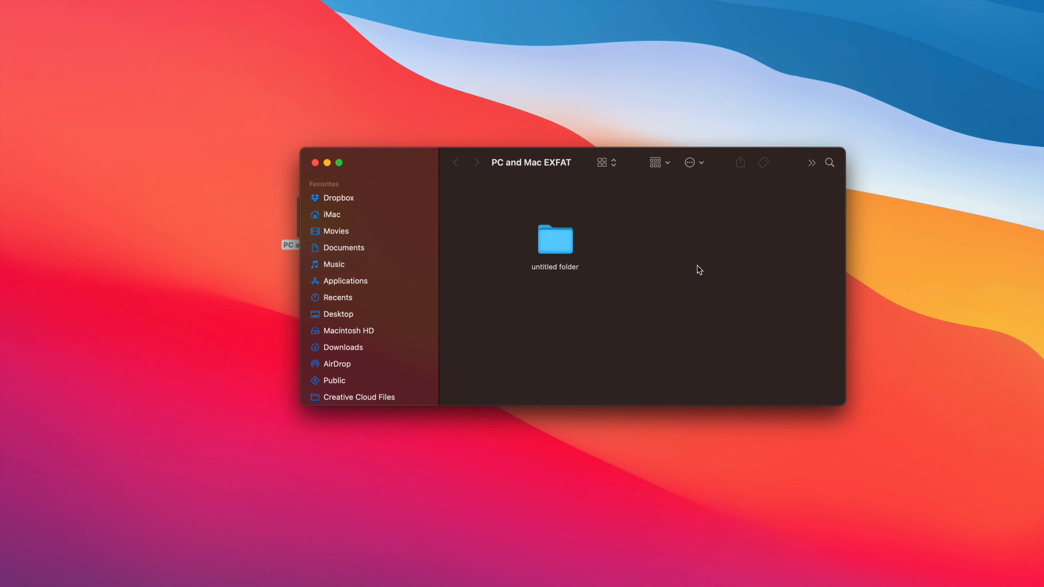
{"action": "left_click", "coordinate": [315, 162]}
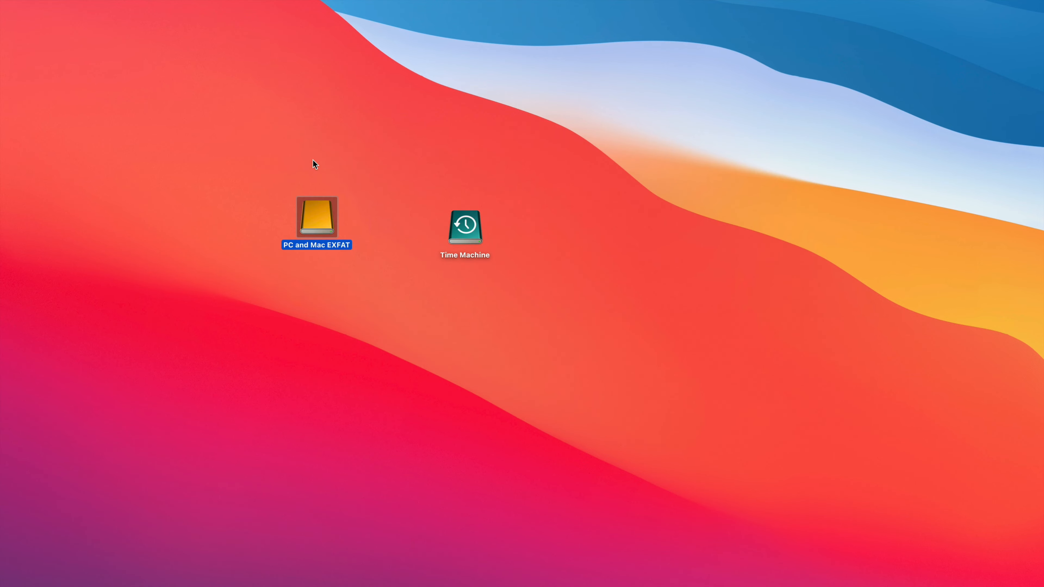
- Move the PC and Mac EXFAT drive to the other side of the Time Machine drive and open Disk Utility
{"action": "left_click_drag", "start_coordinate": [336, 198], "coordinate": [545, 223]}
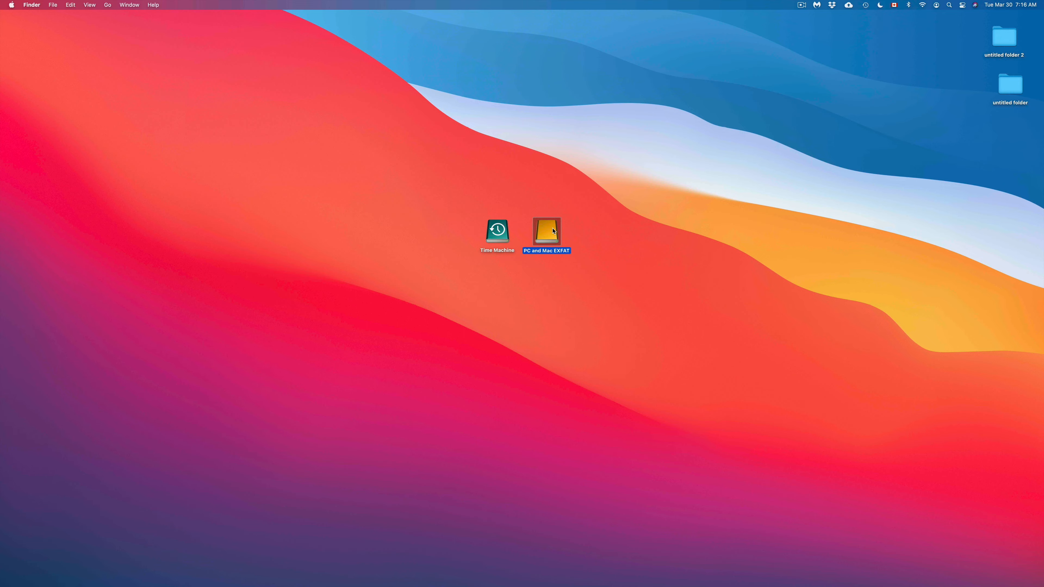
{"action": "left_click", "coordinate": [695, 581]}
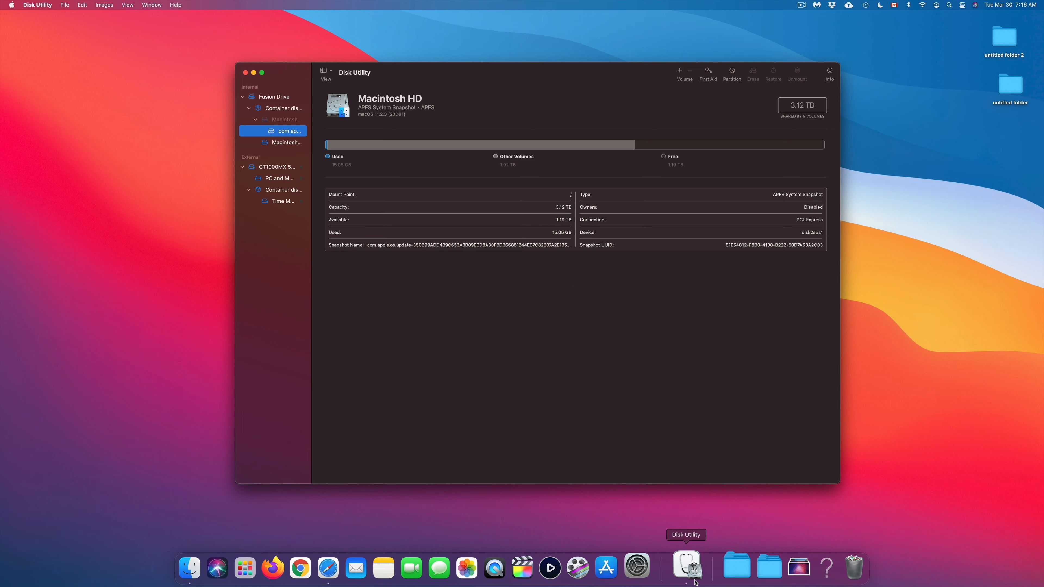
{"action": "left_click_drag", "start_coordinate": [293, 71], "coordinate": [337, 71]}
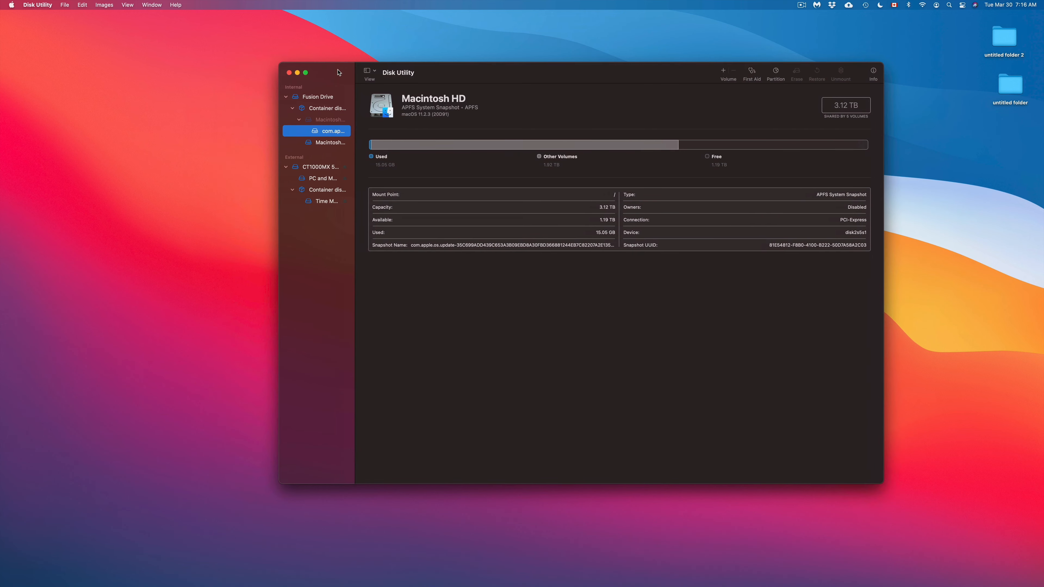
- Collapse the internal Fusion Drive and leave the external CT1000MX drive expanded to show its partitions
{"action": "left_click", "coordinate": [286, 97]}
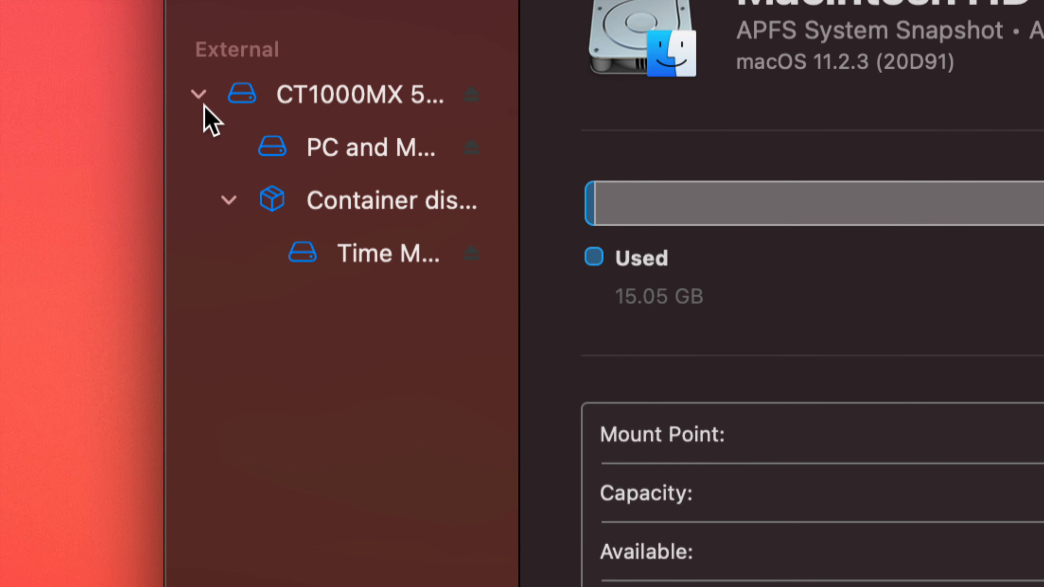
{"action": "left_click", "coordinate": [198, 96]}
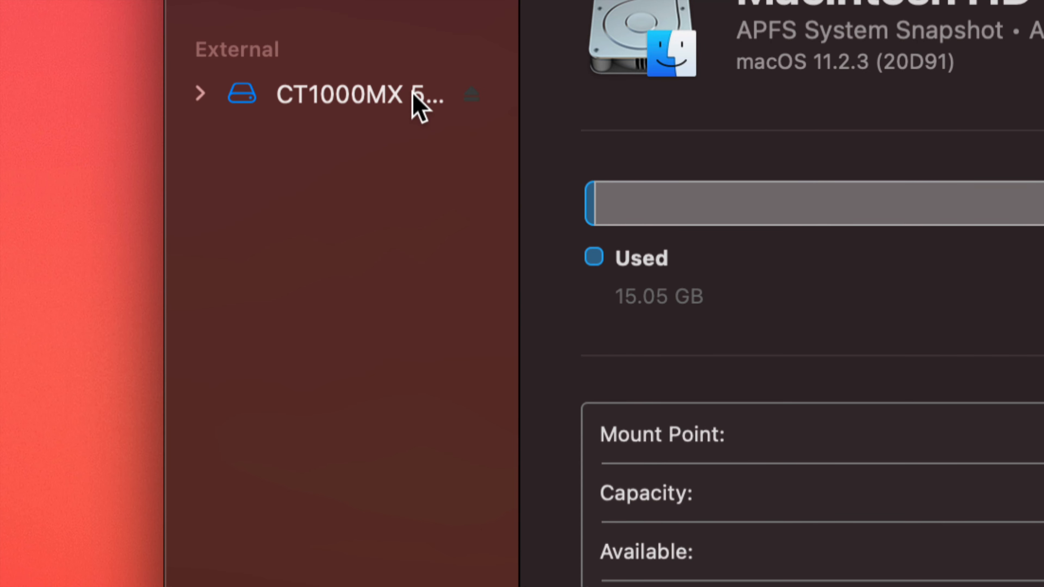
{"action": "left_click", "coordinate": [199, 94]}
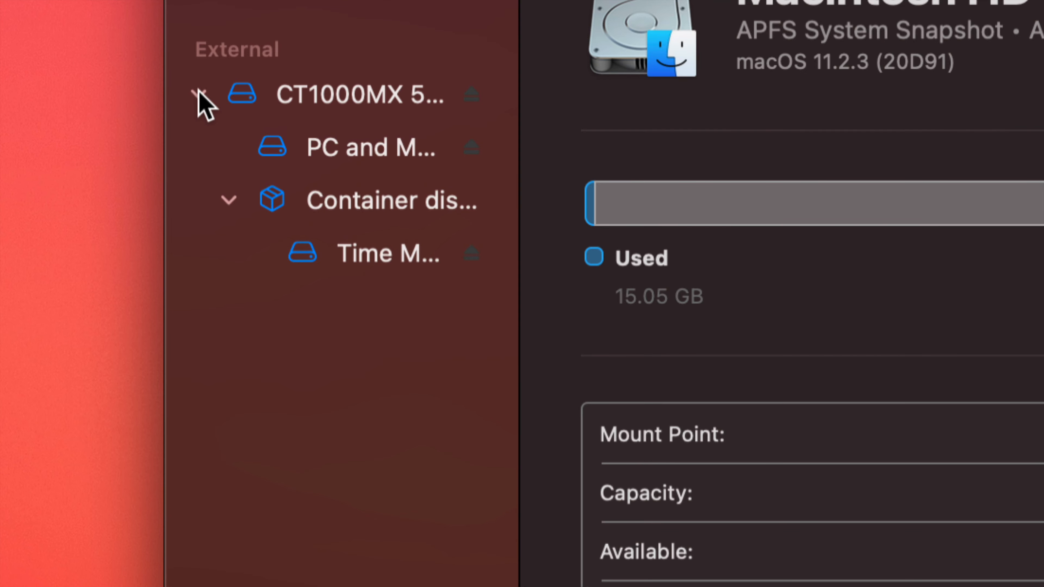
{"action": "left_click", "coordinate": [199, 94]}
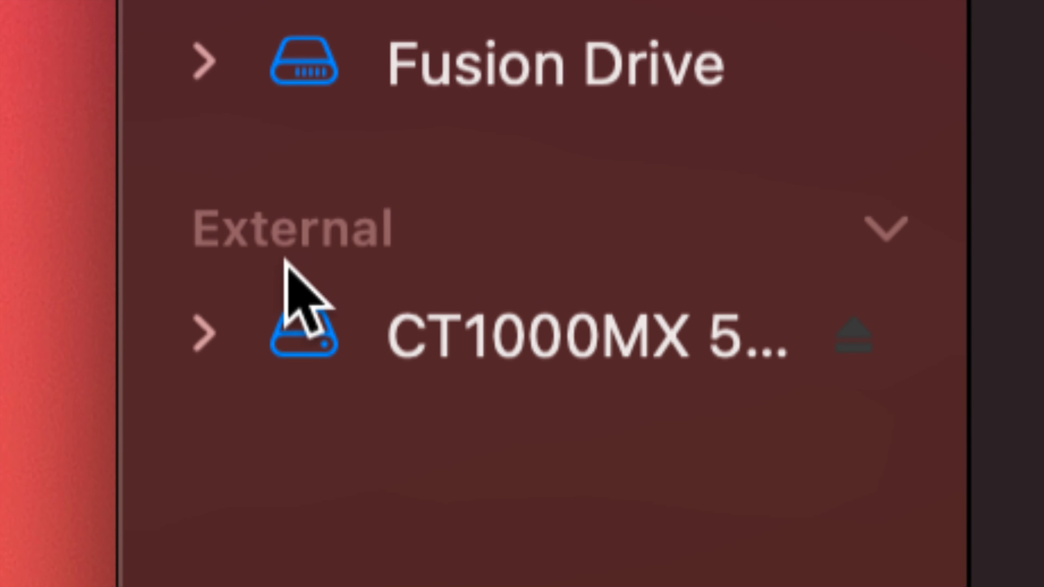
{"action": "left_click", "coordinate": [217, 325]}
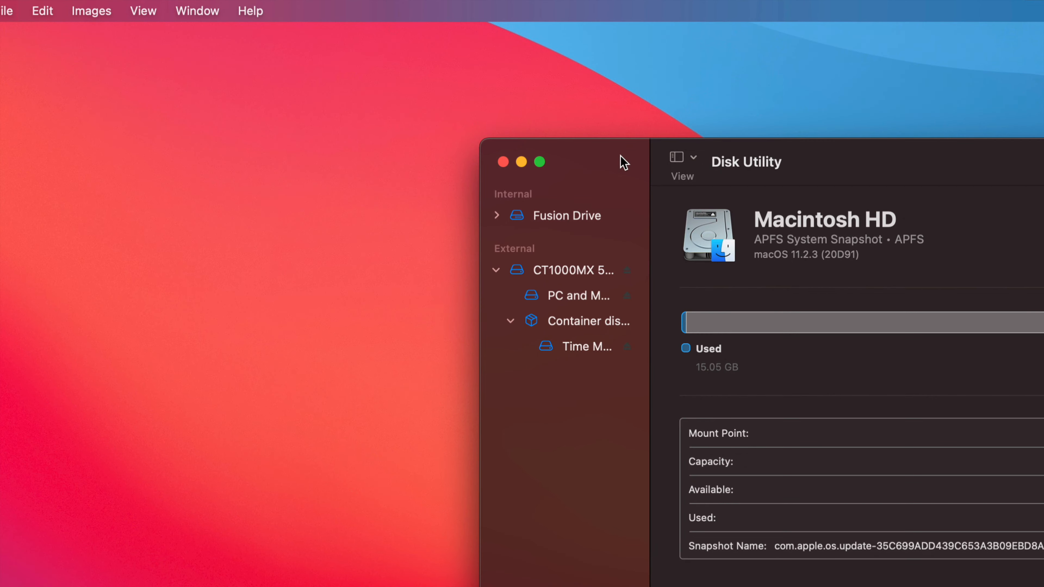
- Reposition the Disk Utility window, view the Time Machine volume's details and select the PC and Mac EXFAT volume
{"action": "left_click_drag", "start_coordinate": [622, 161], "coordinate": [288, 89]}
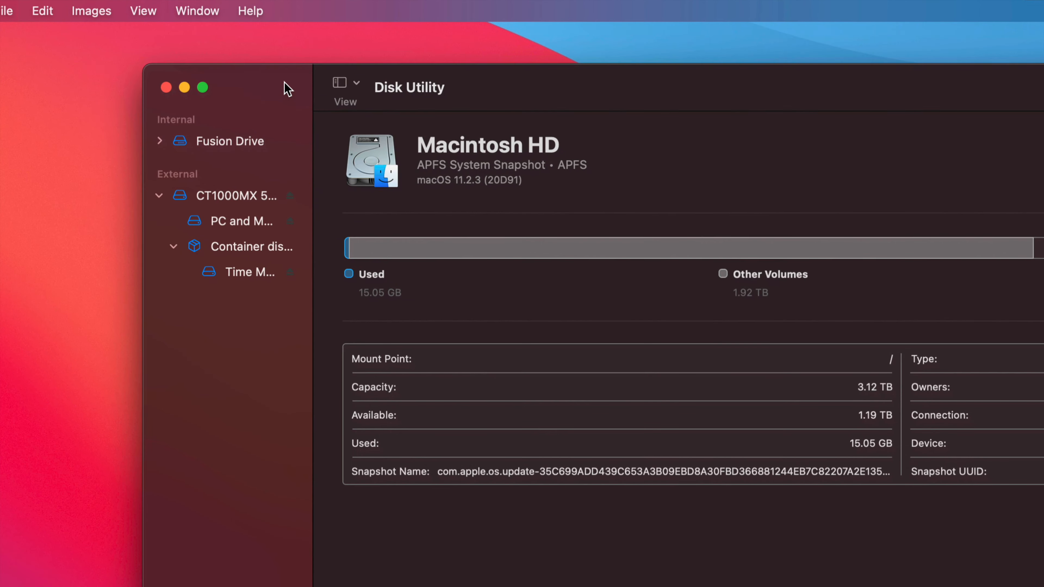
{"action": "left_click", "coordinate": [245, 223]}
{"action": "left_click", "coordinate": [248, 268]}
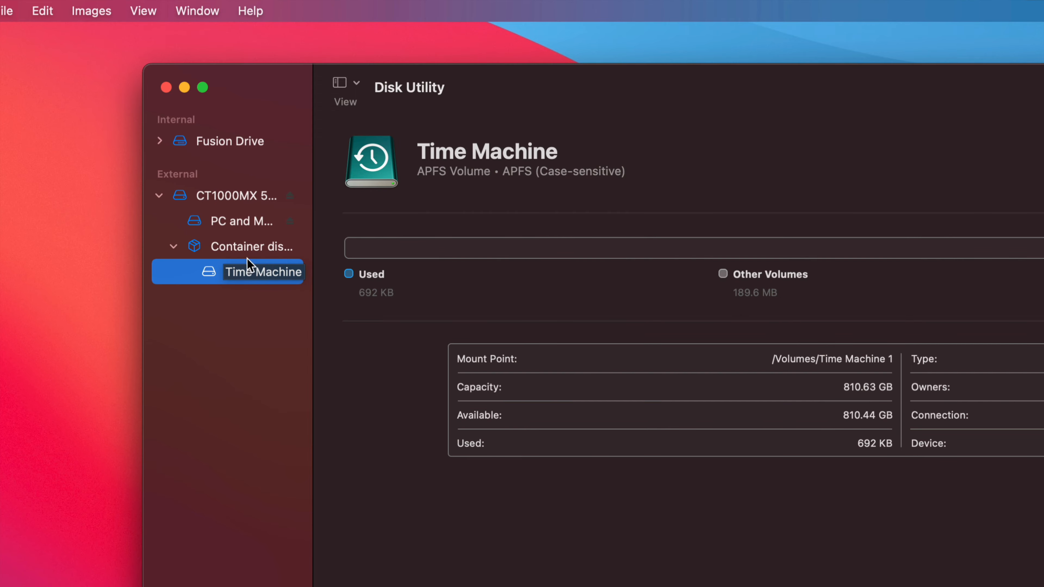
{"action": "left_click", "coordinate": [242, 222]}
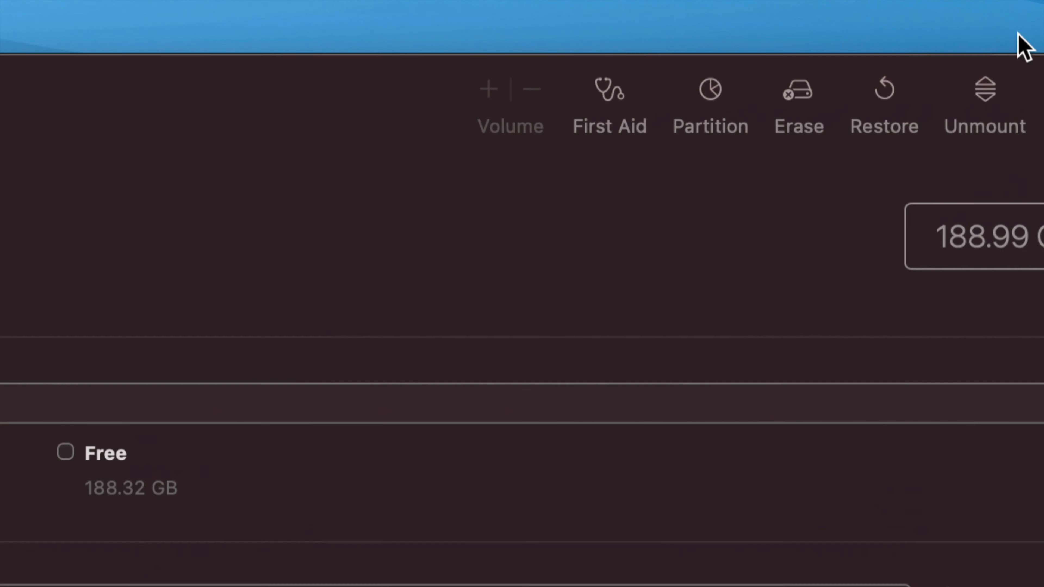
- View the details of the Time Machine and PC and Mac EXFAT volumes and select the external CT1000MX drive
{"action": "left_click", "coordinate": [801, 109]}
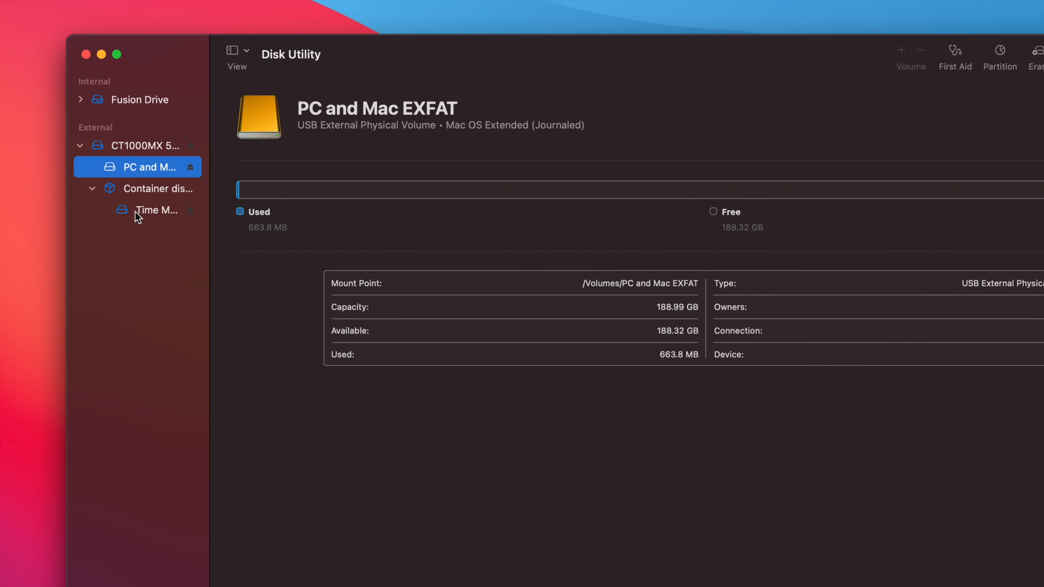
{"action": "left_click", "coordinate": [137, 213]}
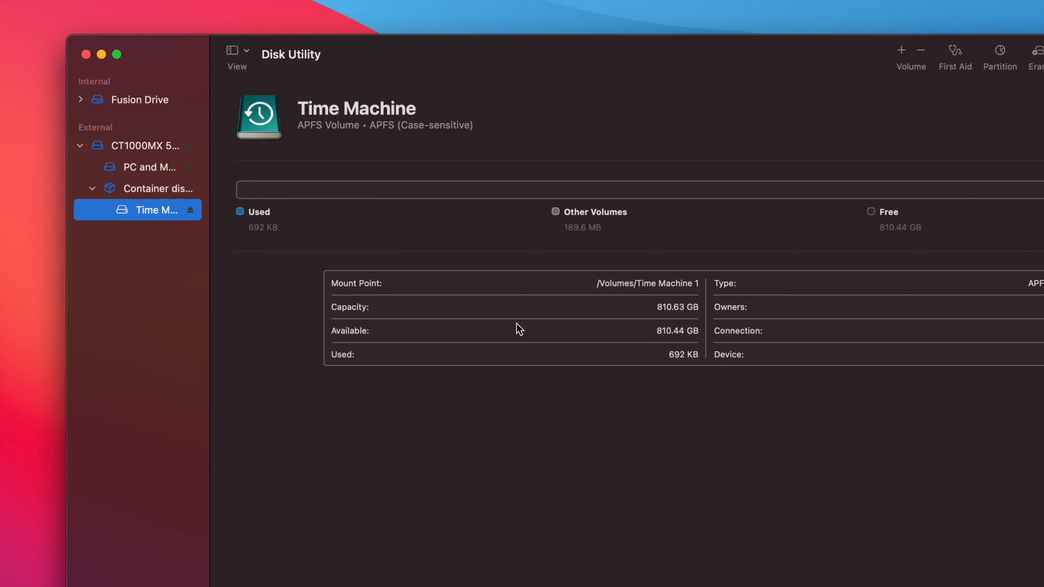
{"action": "left_click", "coordinate": [136, 170]}
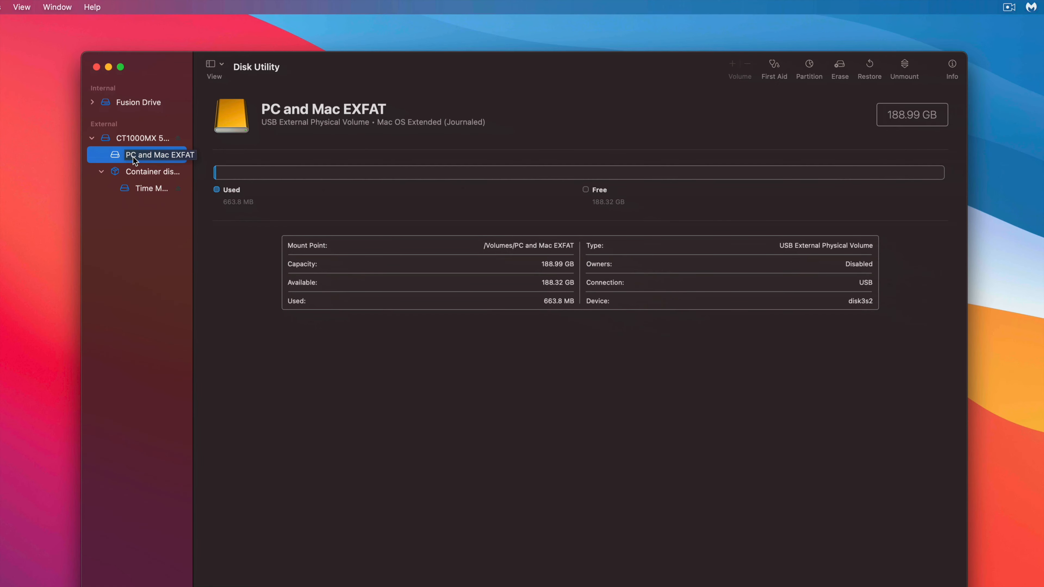
{"action": "left_click", "coordinate": [134, 140]}
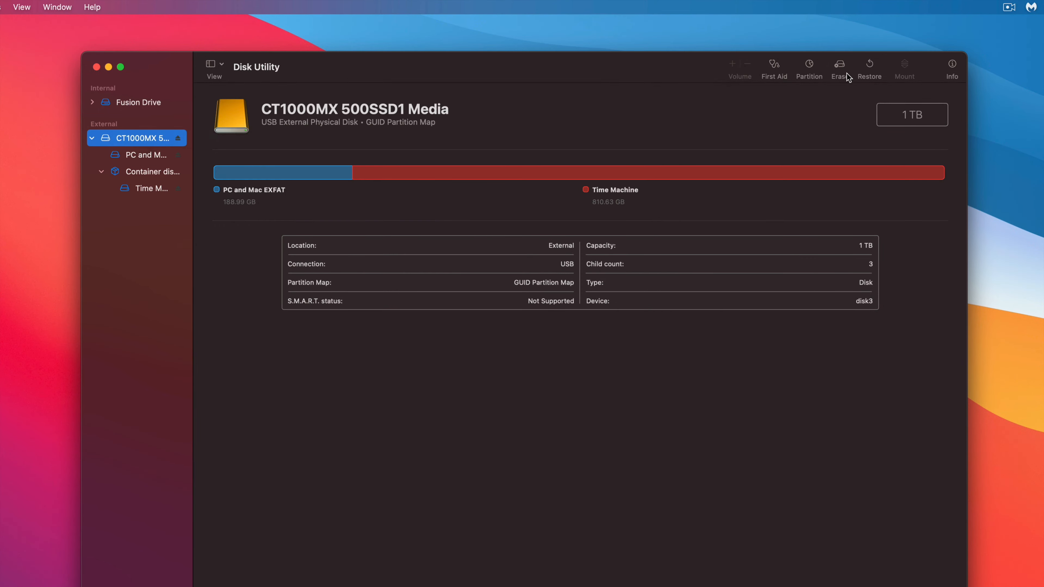
- Compare the Time Machine and PC and Mac EXFAT partitions in the CT1000MX drive's partition layout, cancel without changes and close Disk Utility
{"action": "left_click", "coordinate": [810, 64]}
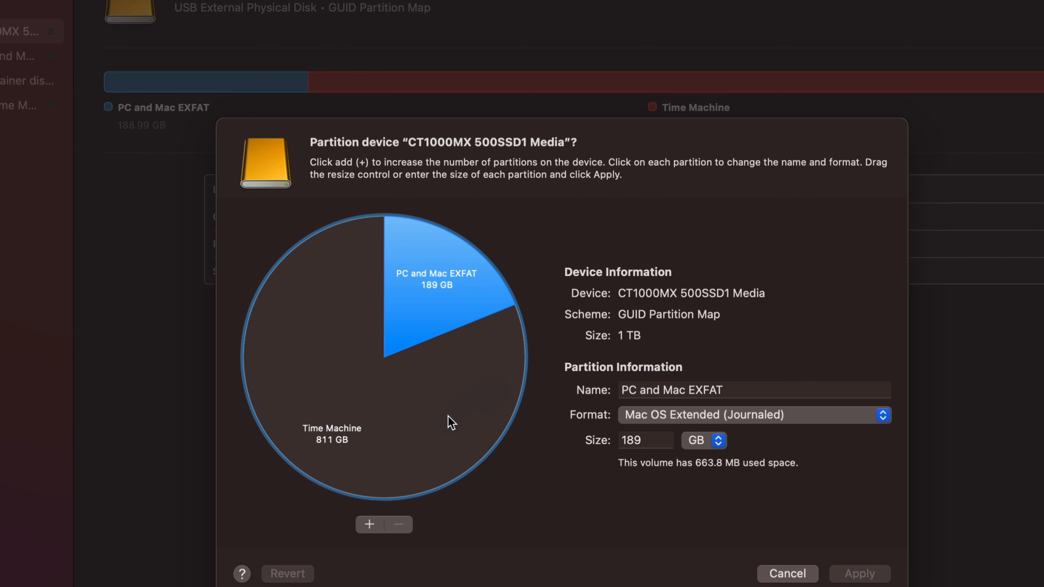
{"action": "left_click", "coordinate": [433, 426]}
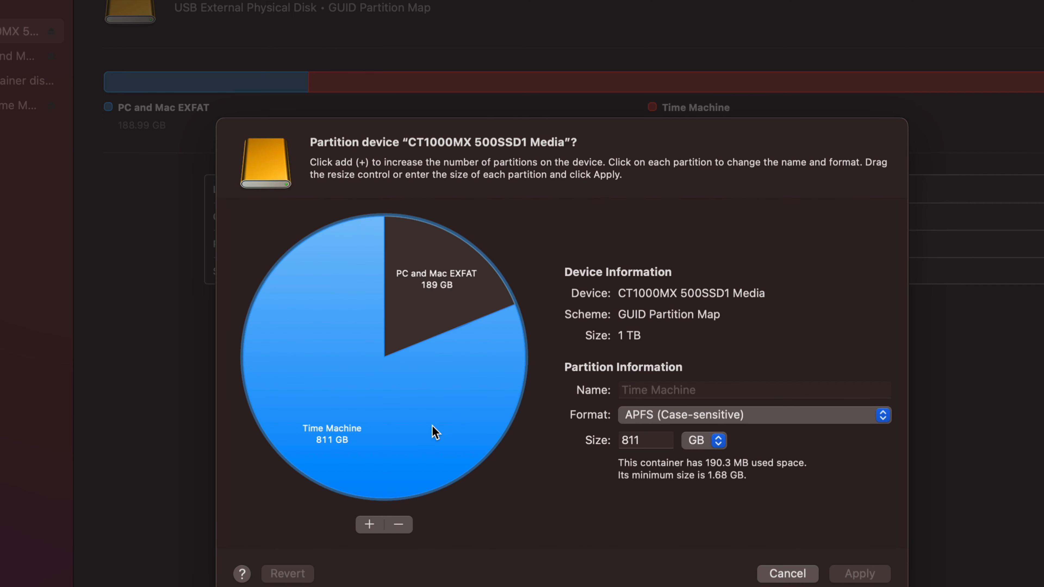
{"action": "left_click", "coordinate": [435, 302]}
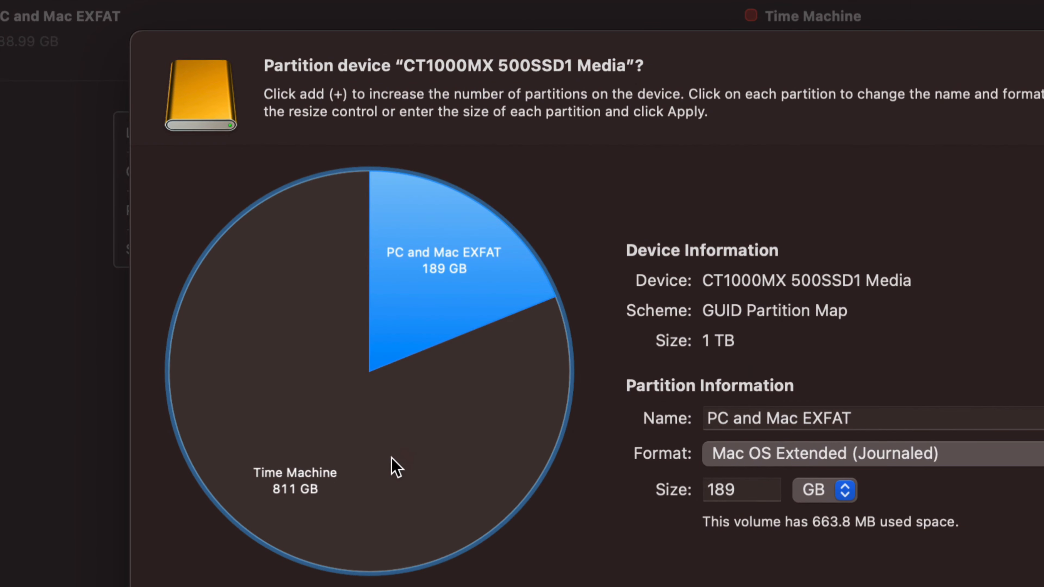
{"action": "left_click", "coordinate": [364, 484]}
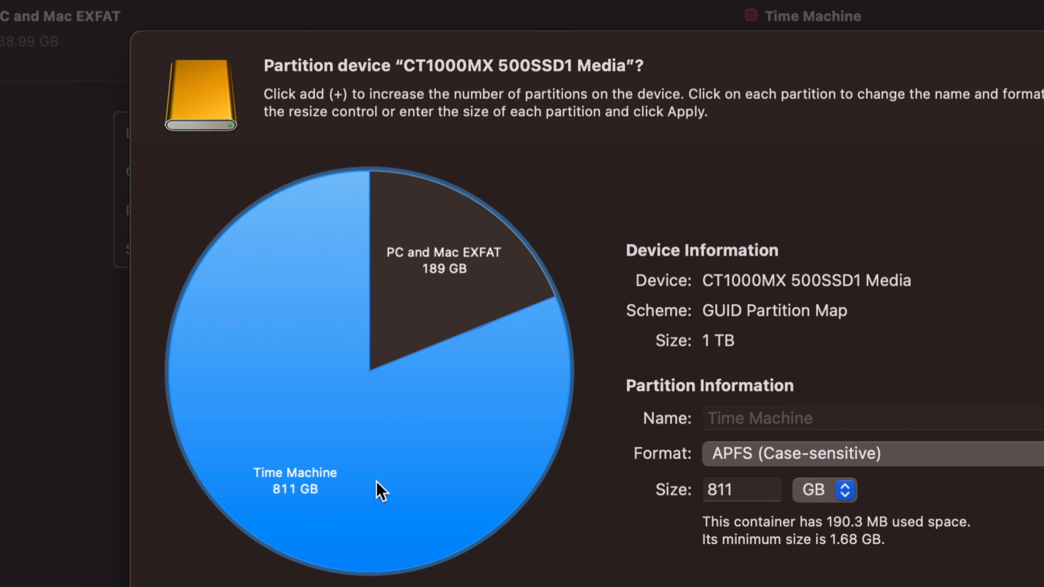
{"action": "left_click", "coordinate": [429, 301]}
{"action": "left_click", "coordinate": [376, 453]}
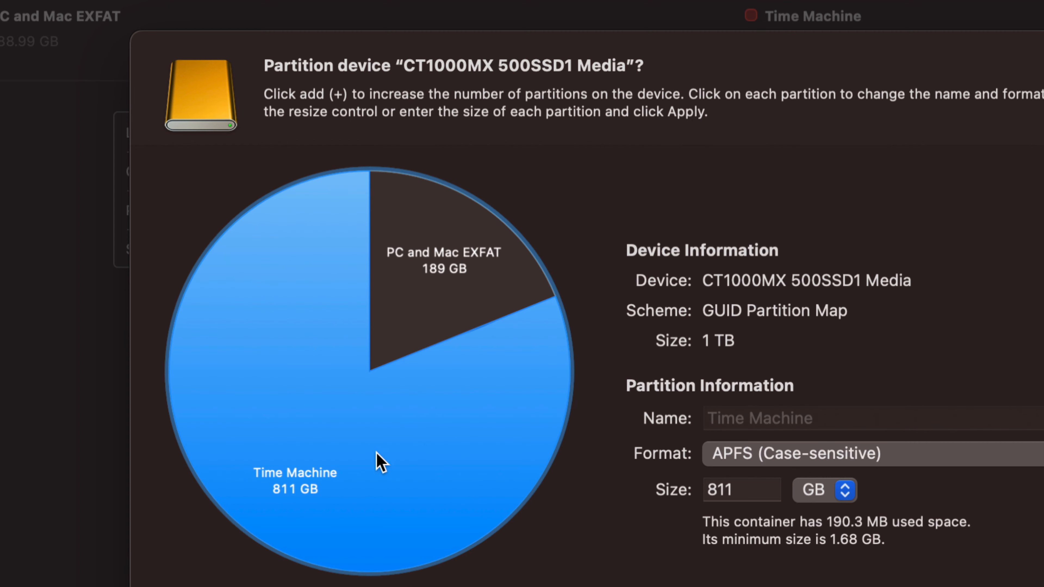
{"action": "left_click", "coordinate": [422, 328]}
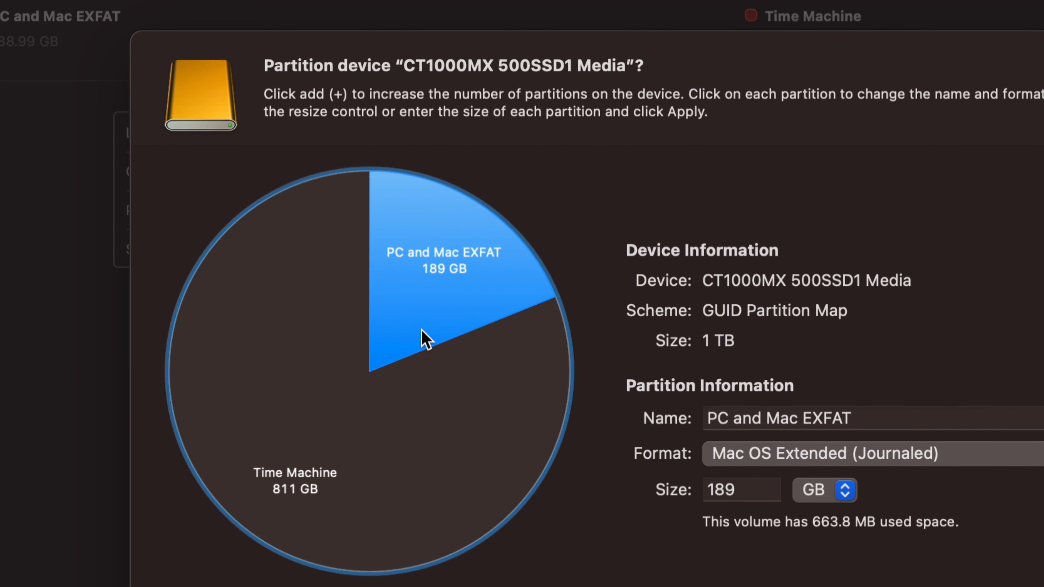
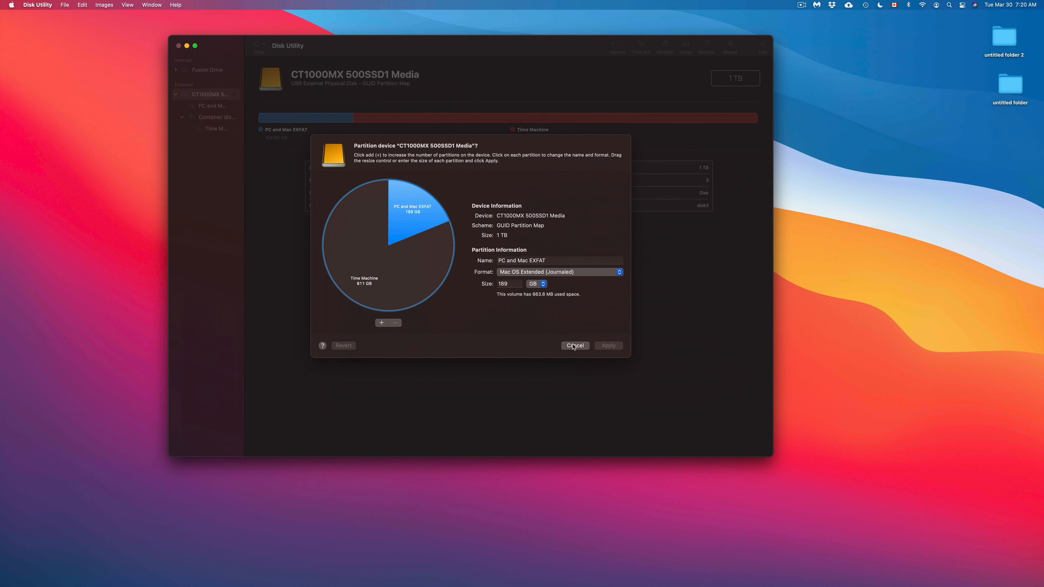
{"action": "left_click", "coordinate": [575, 345]}
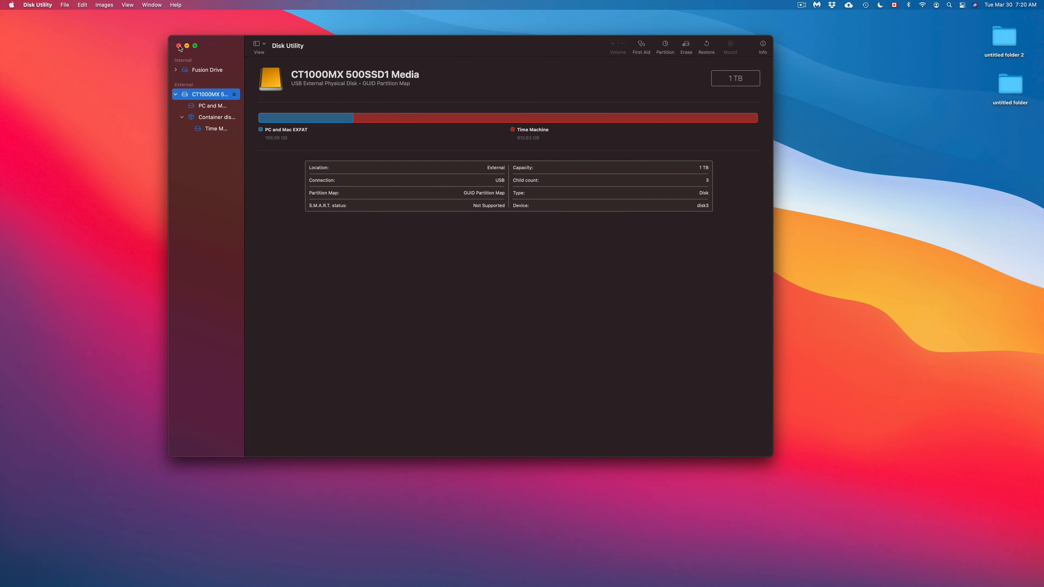
{"action": "left_click", "coordinate": [179, 45]}
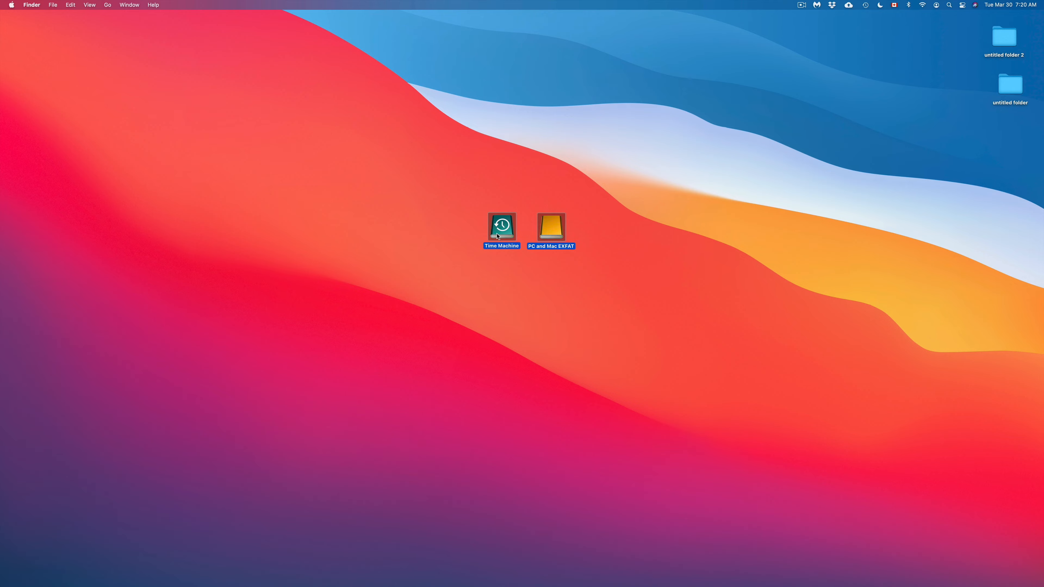
- Reposition the Time Machine and PC and Mac EXFAT drives on the desktop and eject both volumes of the disk
{"action": "left_click_drag", "start_coordinate": [497, 236], "coordinate": [577, 248]}
{"action": "left_click", "coordinate": [649, 327]}
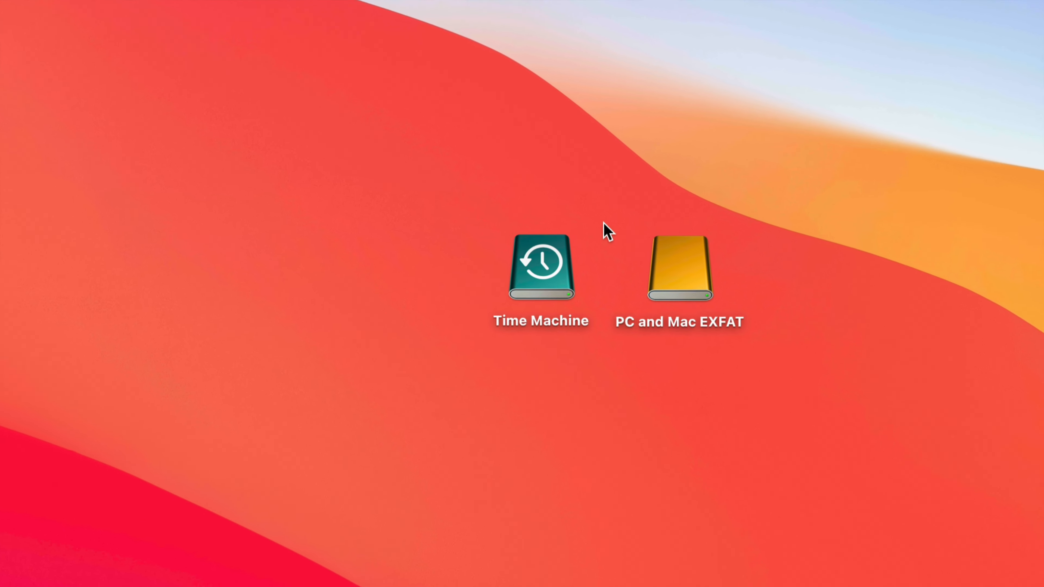
{"action": "right_click", "coordinate": [691, 292]}
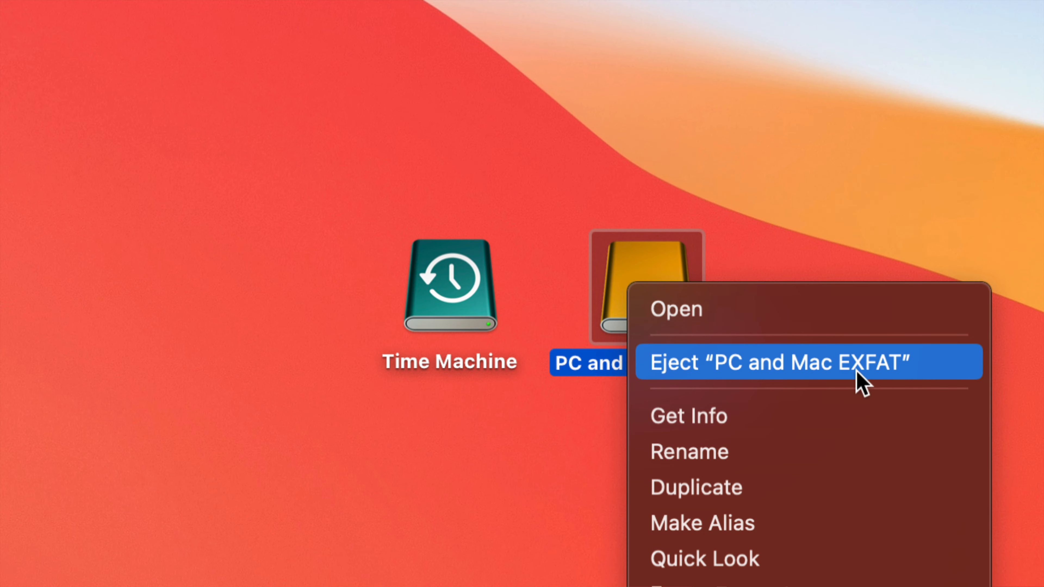
{"action": "key", "text": "alt"}
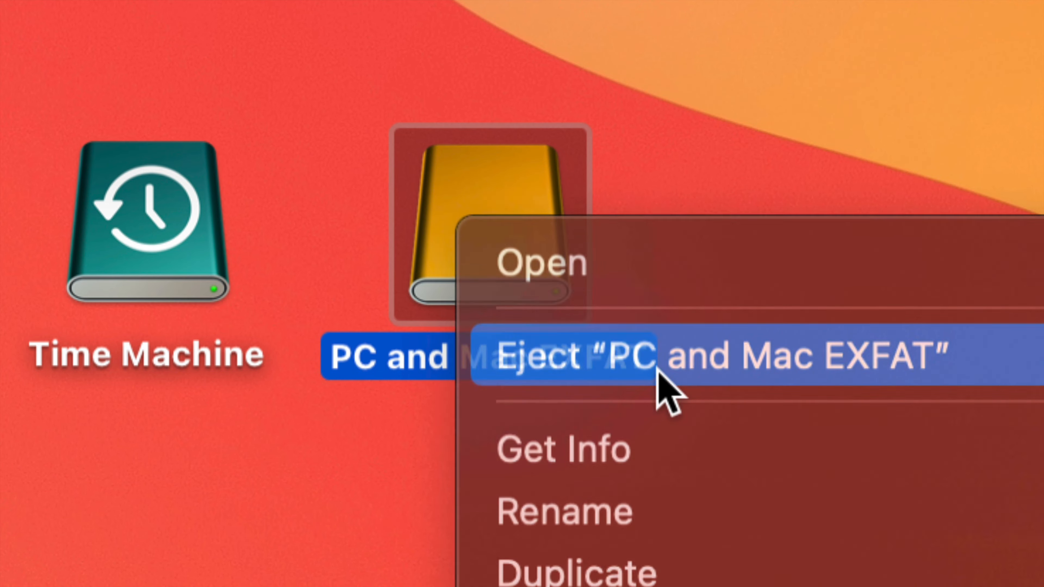
{"action": "left_click", "coordinate": [658, 370]}
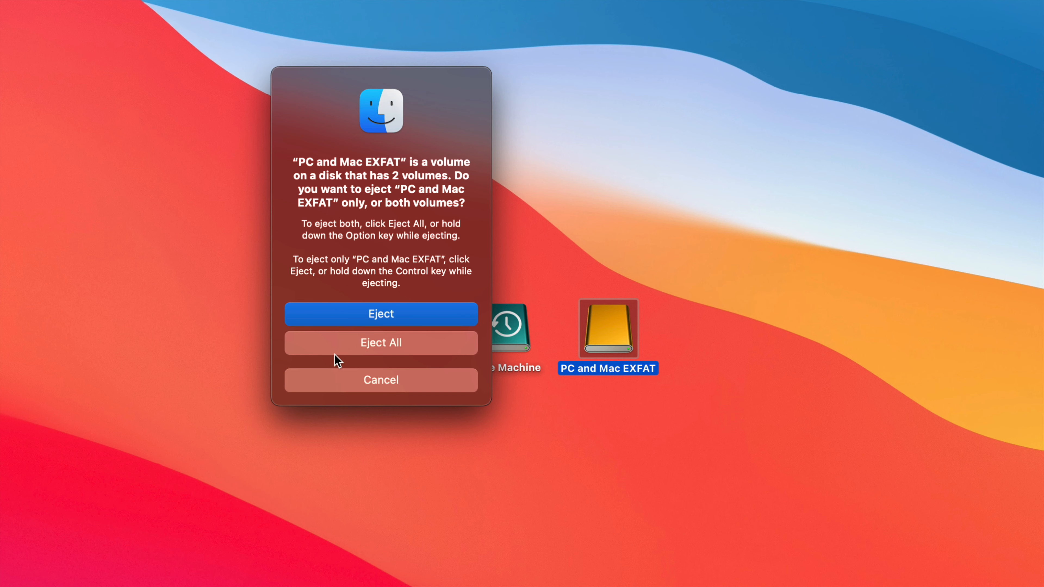
{"action": "left_click", "coordinate": [377, 343]}
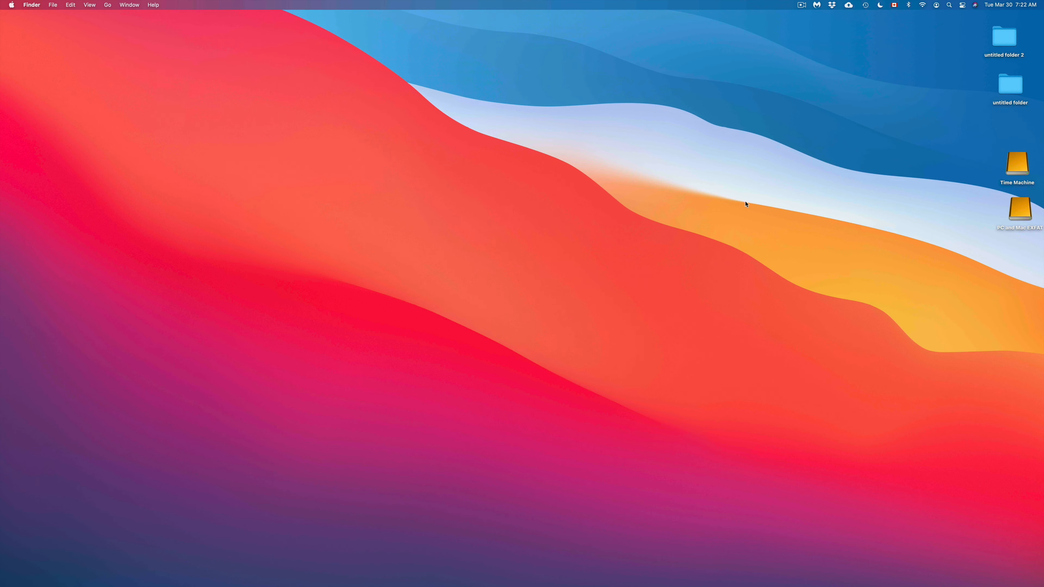
- Move the reconnected Time Machine and PC and Mac EXFAT drives toward the middle of the desktop and arrange them side by side
{"action": "left_click_drag", "start_coordinate": [944, 159], "coordinate": [1039, 233]}
{"action": "left_click_drag", "start_coordinate": [1022, 169], "coordinate": [701, 175]}
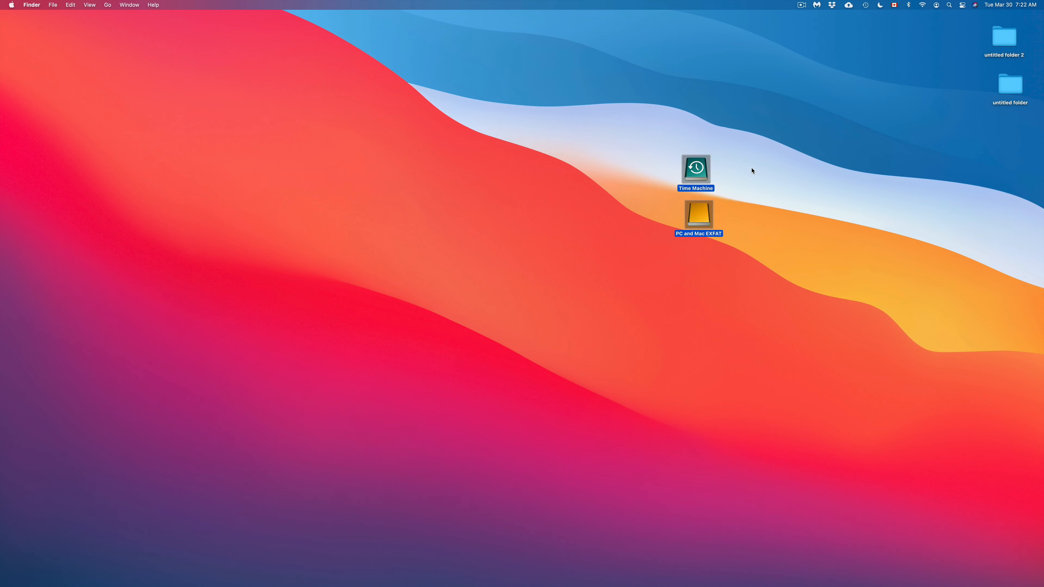
{"action": "left_click", "coordinate": [750, 169]}
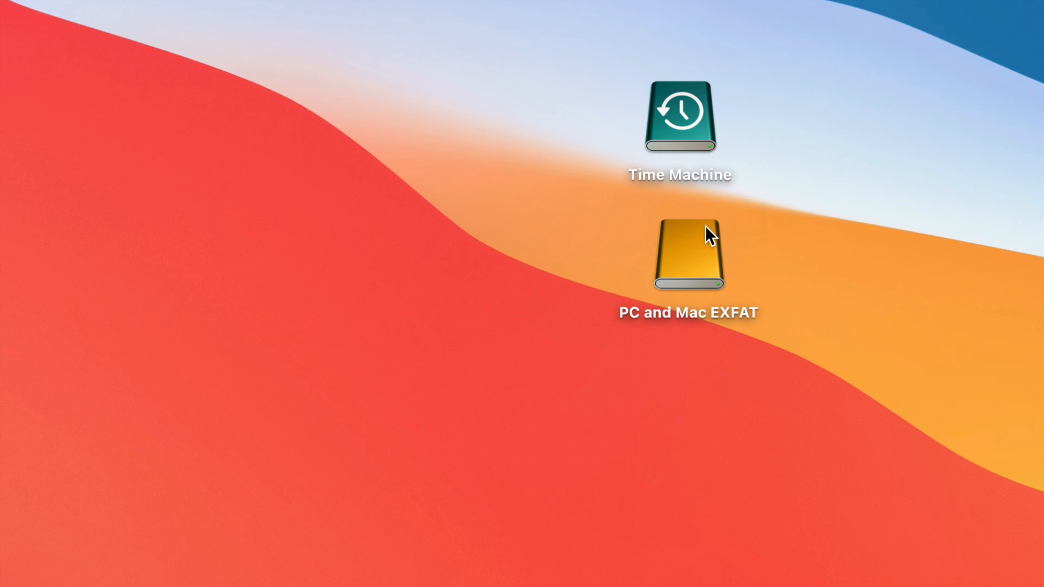
{"action": "left_click", "coordinate": [695, 135]}
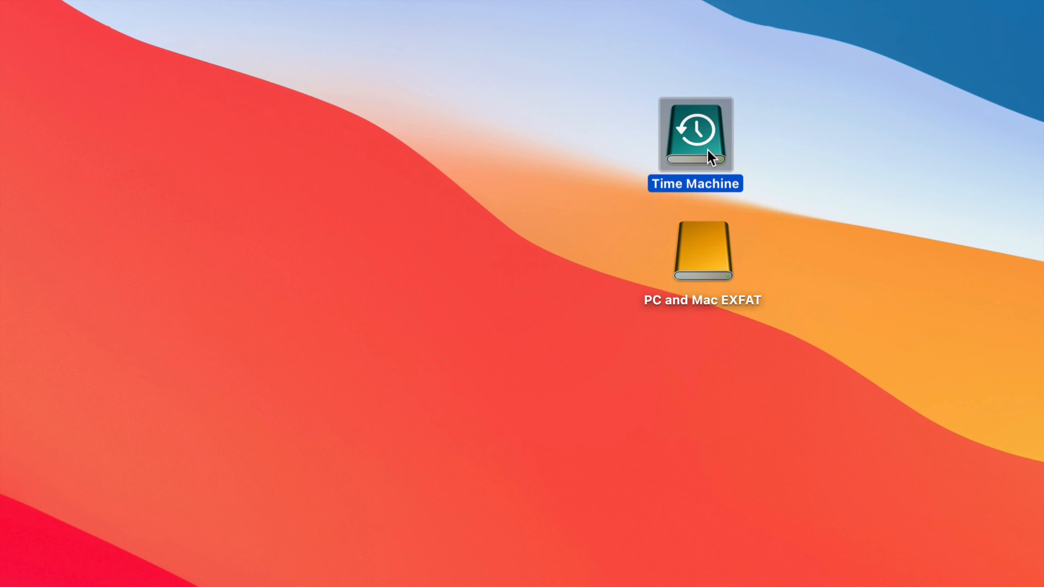
{"action": "left_click_drag", "start_coordinate": [708, 155], "coordinate": [450, 374]}
{"action": "left_click_drag", "start_coordinate": [703, 273], "coordinate": [571, 373]}
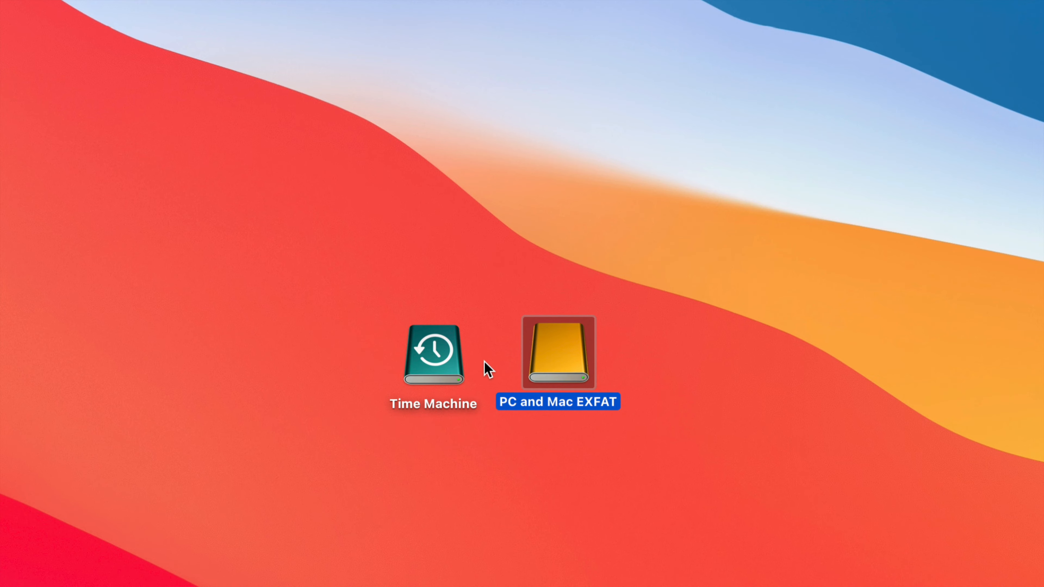
{"action": "left_click", "coordinate": [485, 363]}
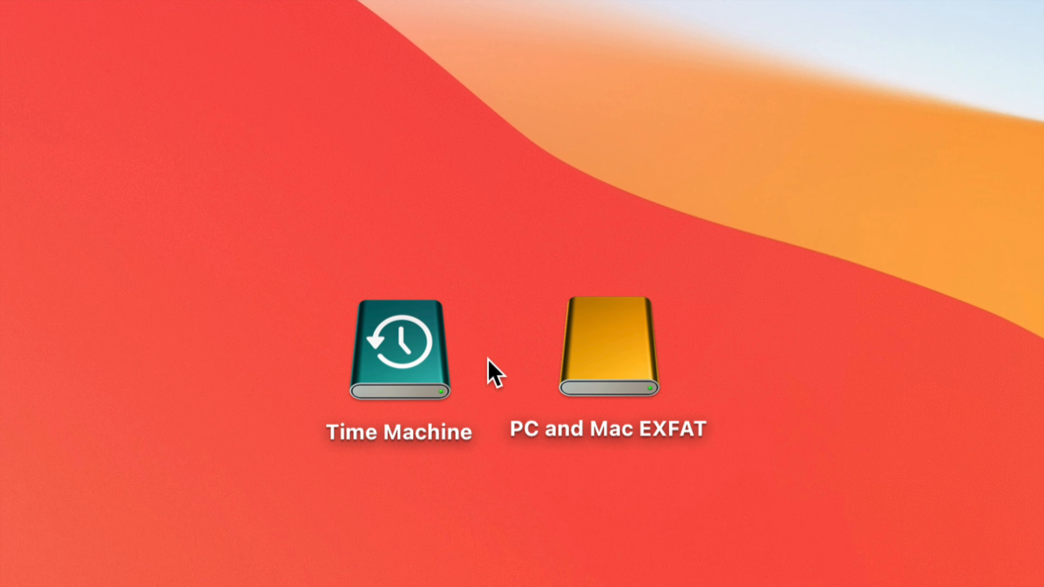
{"action": "left_click_drag", "start_coordinate": [587, 368], "coordinate": [606, 375]}
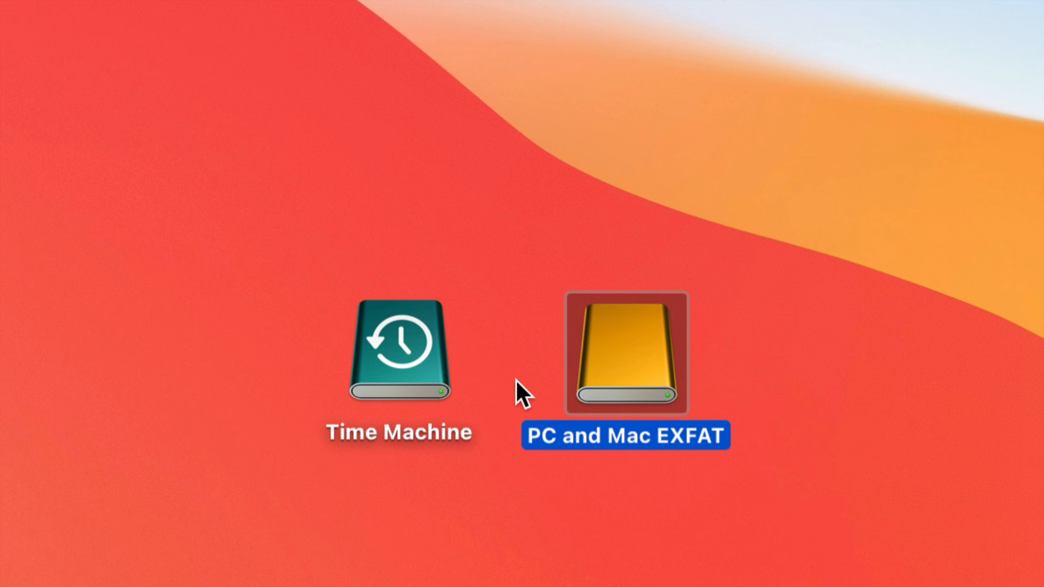
{"action": "left_click", "coordinate": [401, 365]}
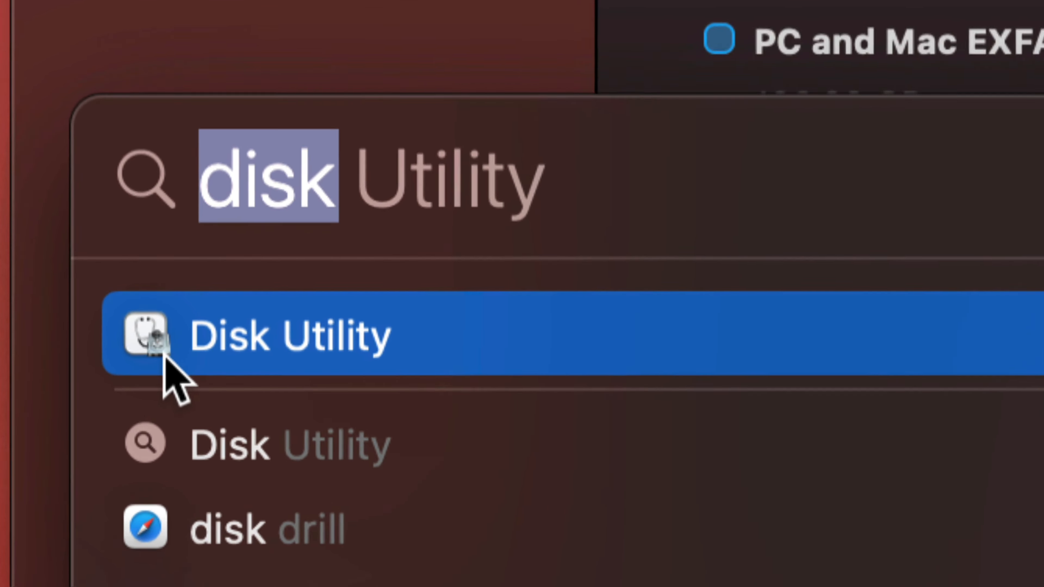
- Open Disk Utility, check the sidebar's display options and leave all devices shown
{"action": "left_click", "coordinate": [163, 369]}
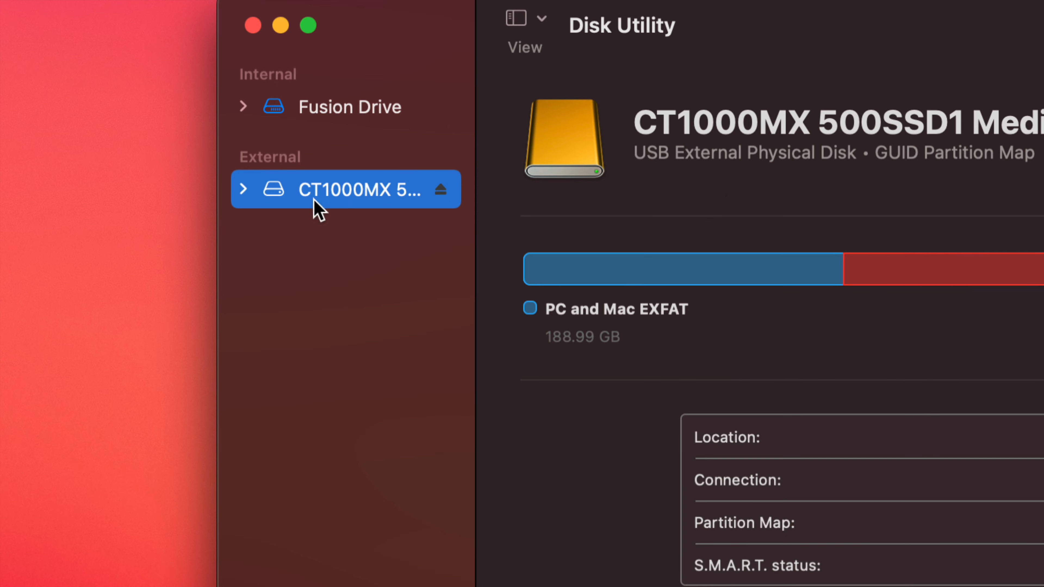
{"action": "left_click", "coordinate": [543, 20]}
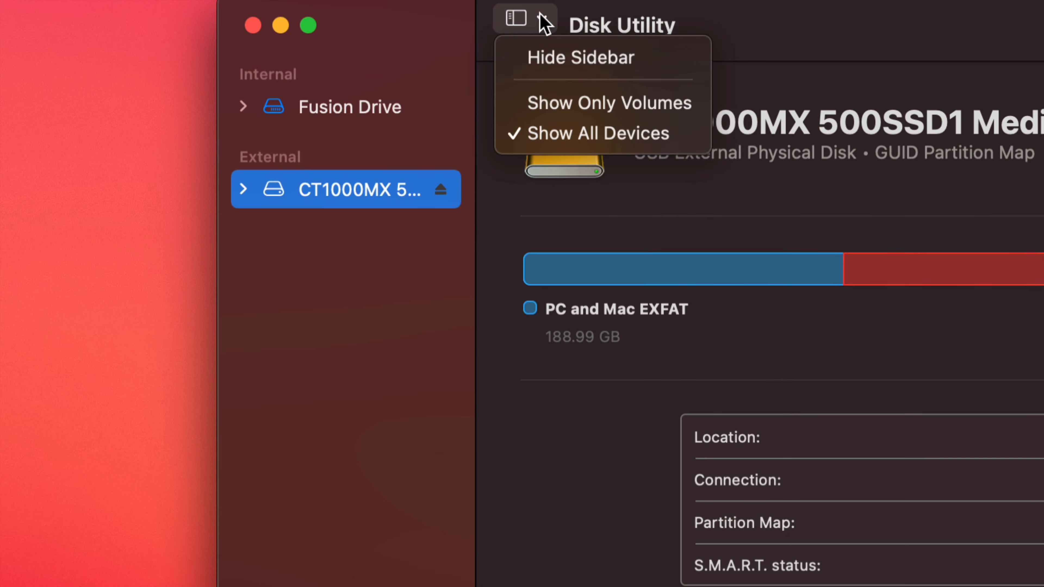
{"action": "left_click", "coordinate": [543, 184]}
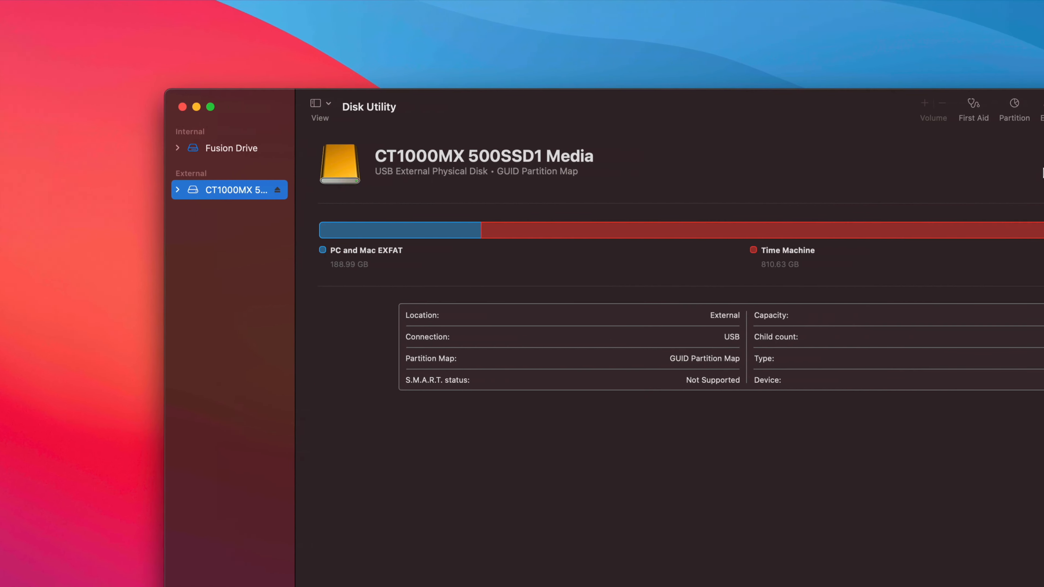
- Erase the CT1000MX drive as Mac OS Extended (Journaled) with GUID Partition Map, keeping the name Untitled, and leave it expanded to show its volume
{"action": "left_click", "coordinate": [897, 106]}
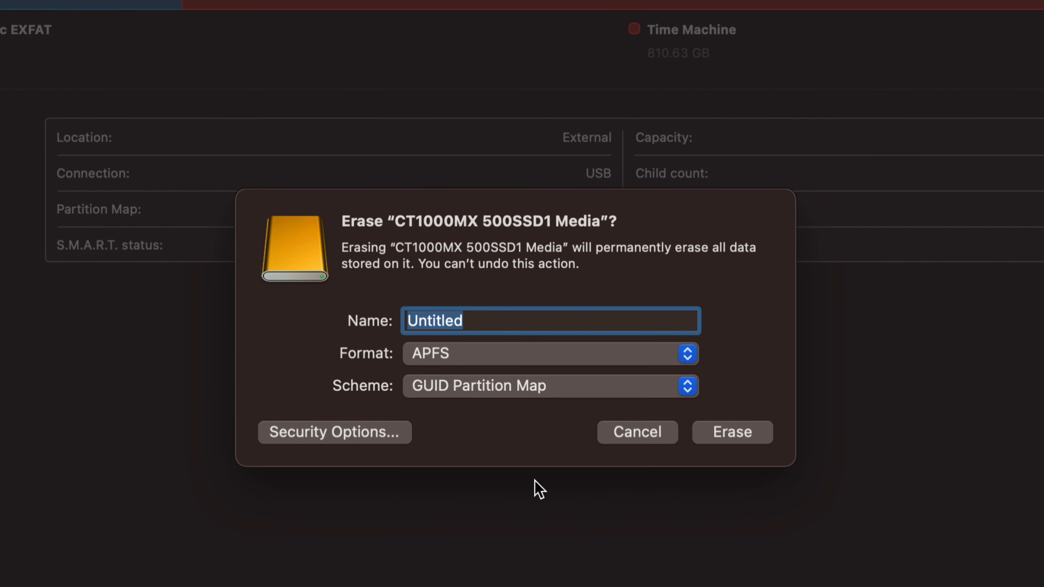
{"action": "left_click", "coordinate": [670, 361]}
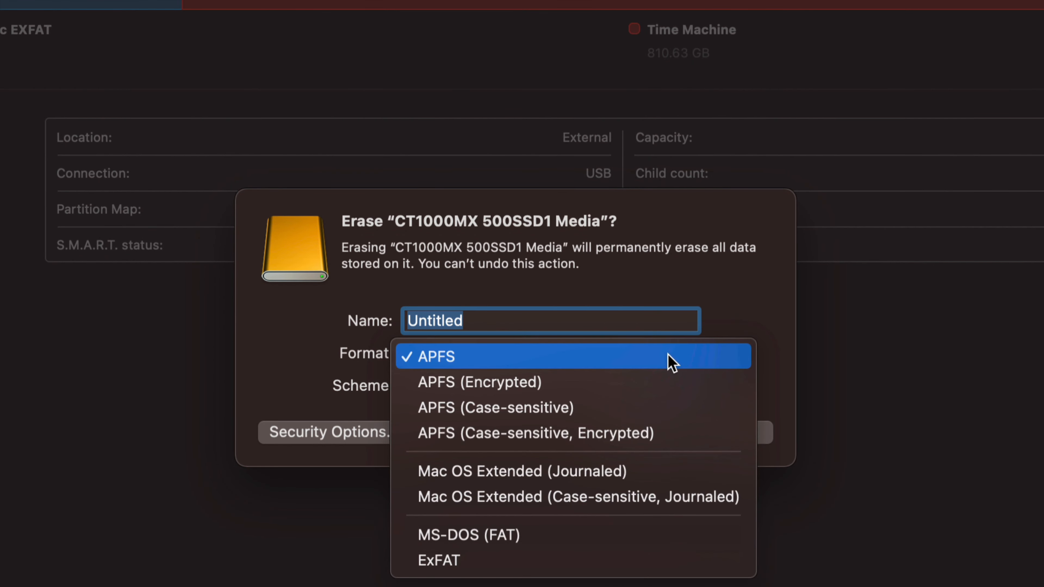
{"action": "left_click", "coordinate": [520, 474]}
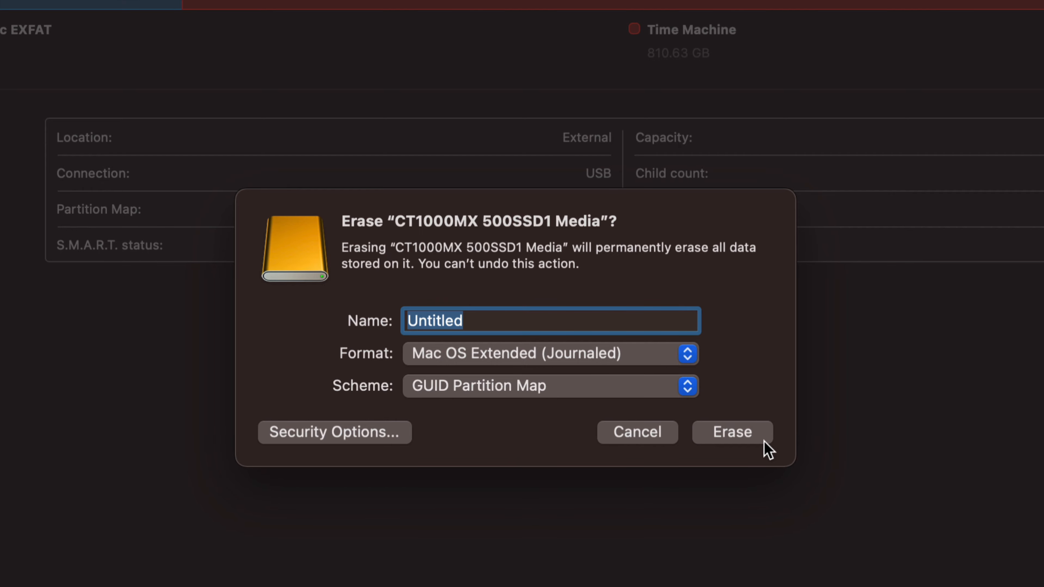
{"action": "left_click", "coordinate": [739, 440]}
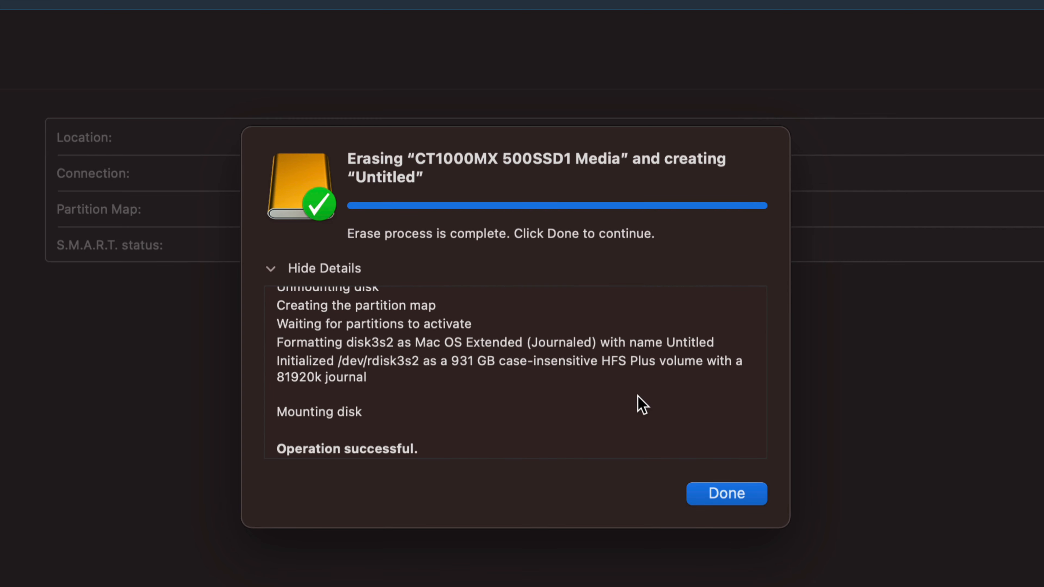
{"action": "left_click", "coordinate": [736, 496]}
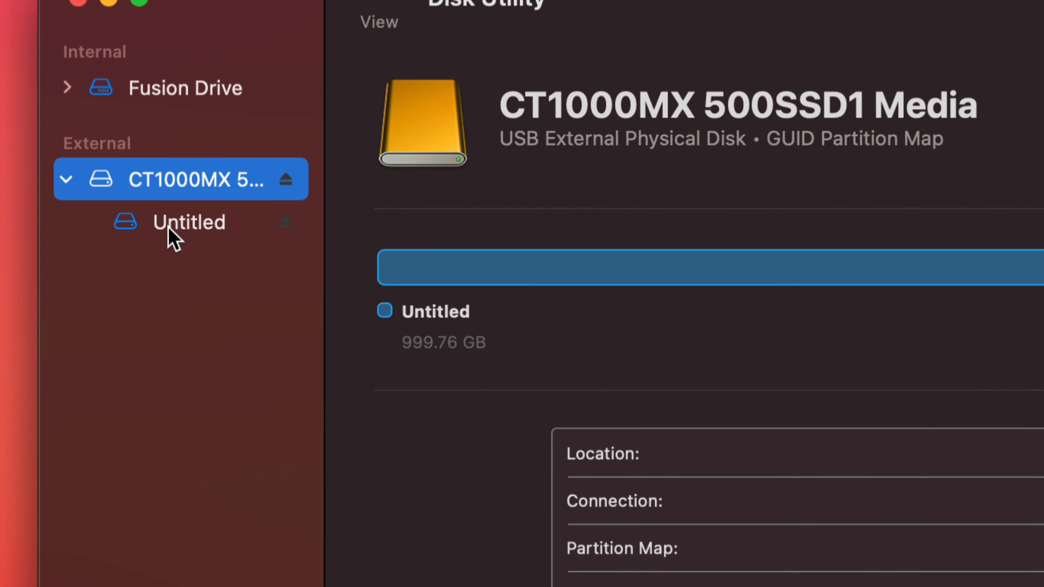
{"action": "left_click", "coordinate": [69, 179]}
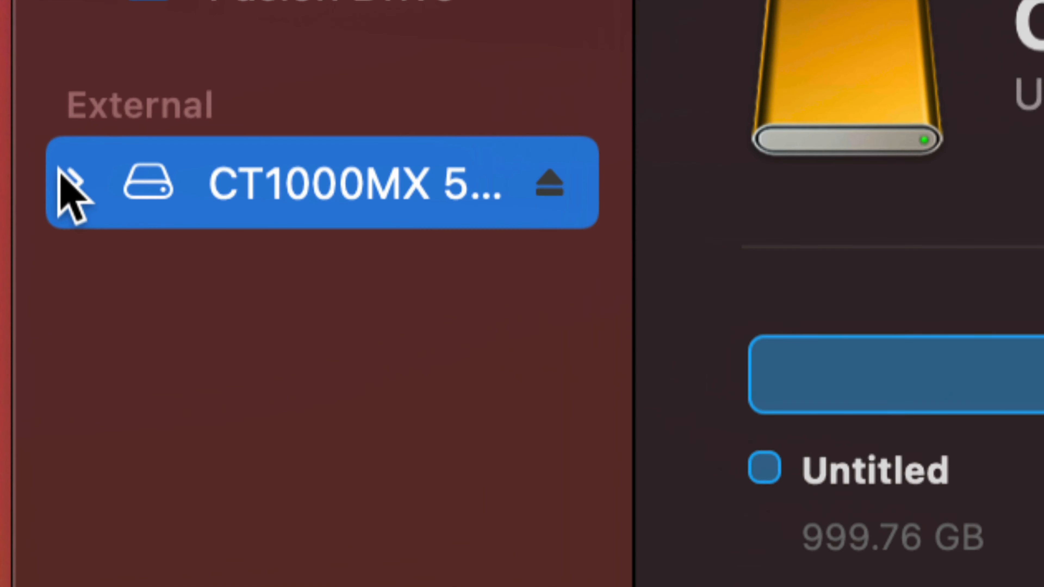
{"action": "left_click", "coordinate": [72, 181]}
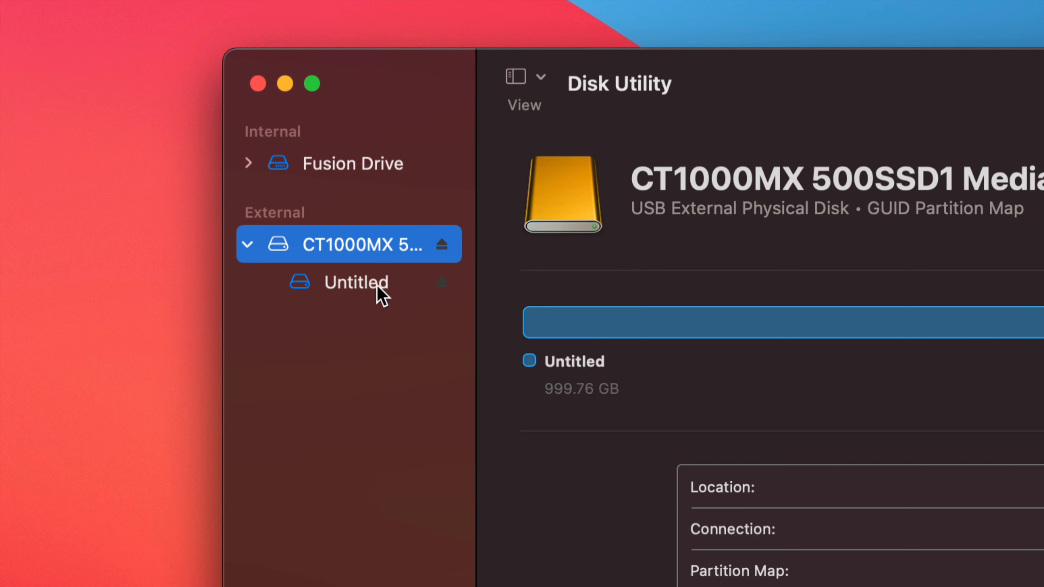
- Open partitioning for the CT1000MX drive and add two partitions, dividing the disk into three
{"action": "left_click", "coordinate": [366, 290]}
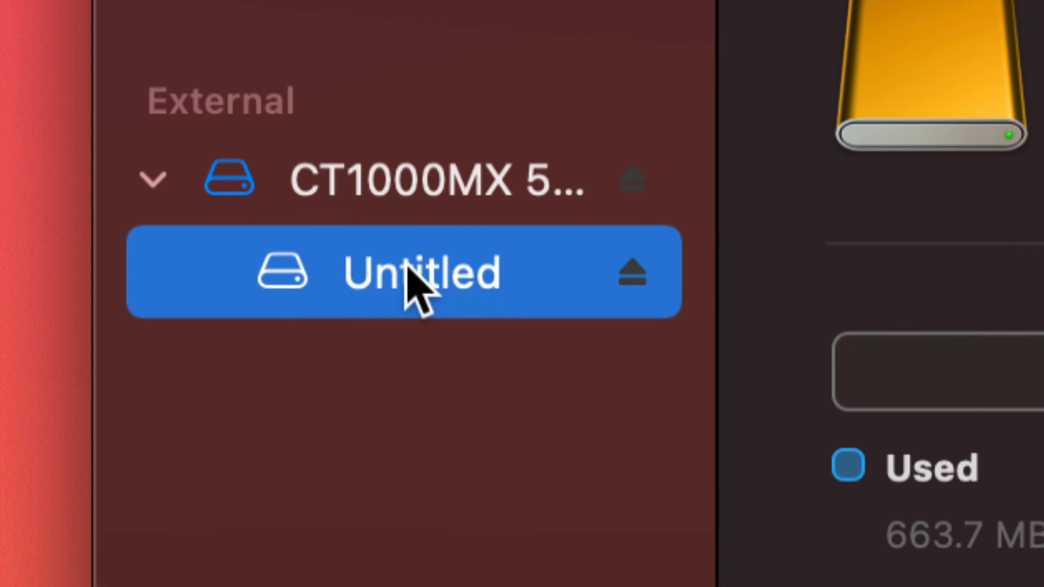
{"action": "left_click", "coordinate": [387, 194]}
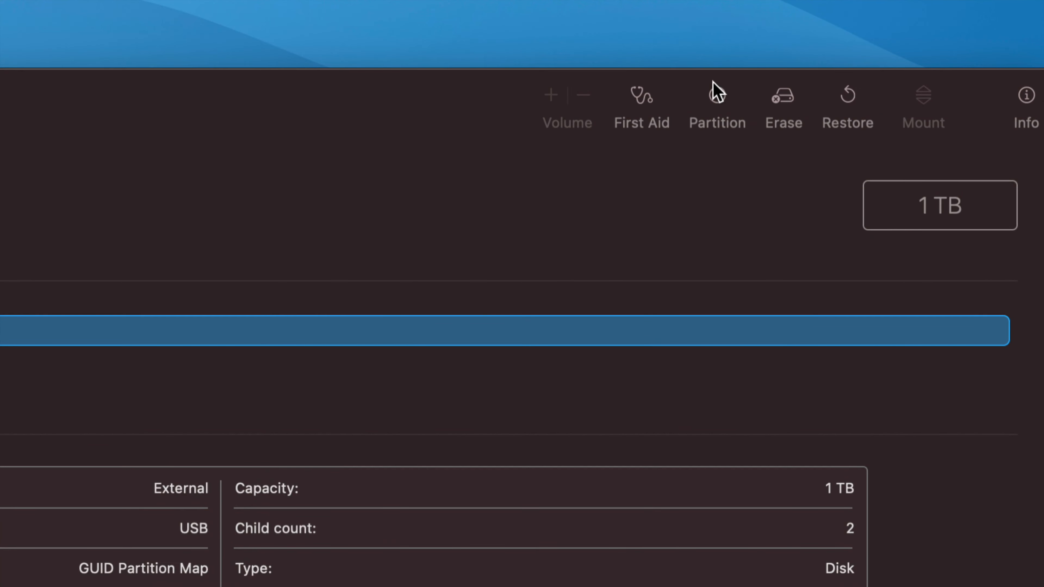
{"action": "left_click", "coordinate": [718, 97]}
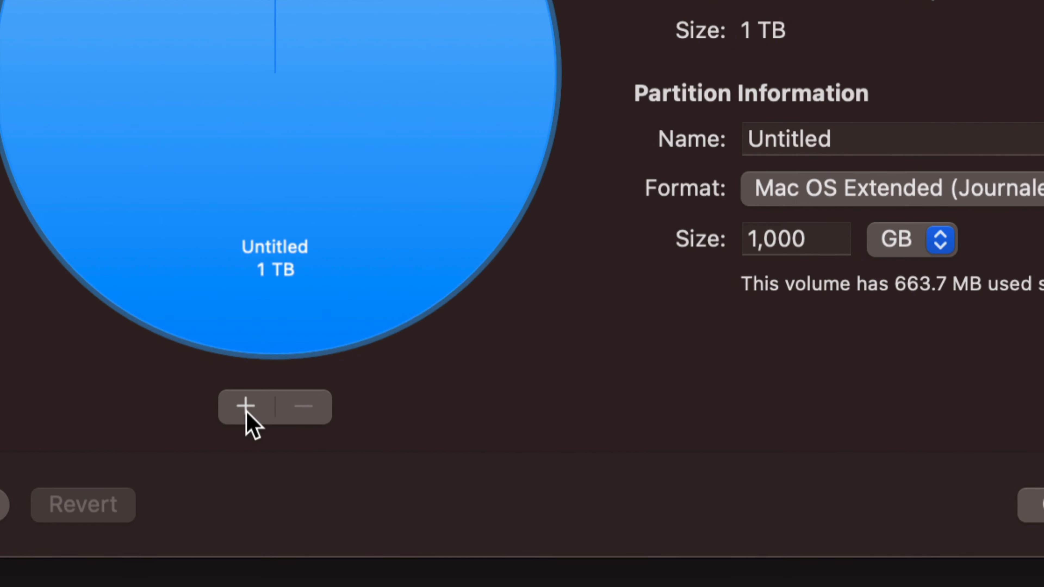
{"action": "left_click", "coordinate": [247, 412]}
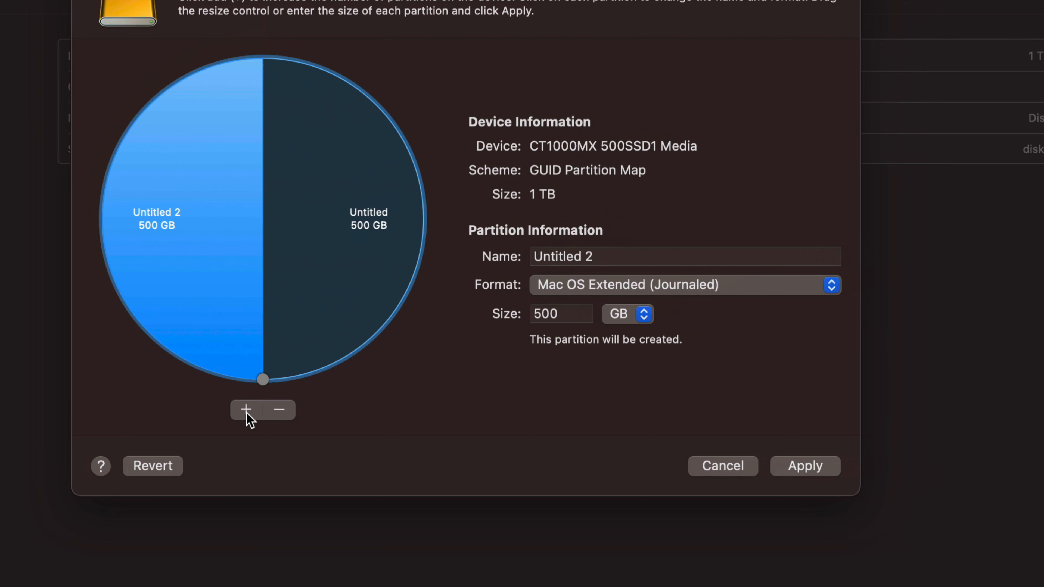
{"action": "left_click", "coordinate": [247, 411]}
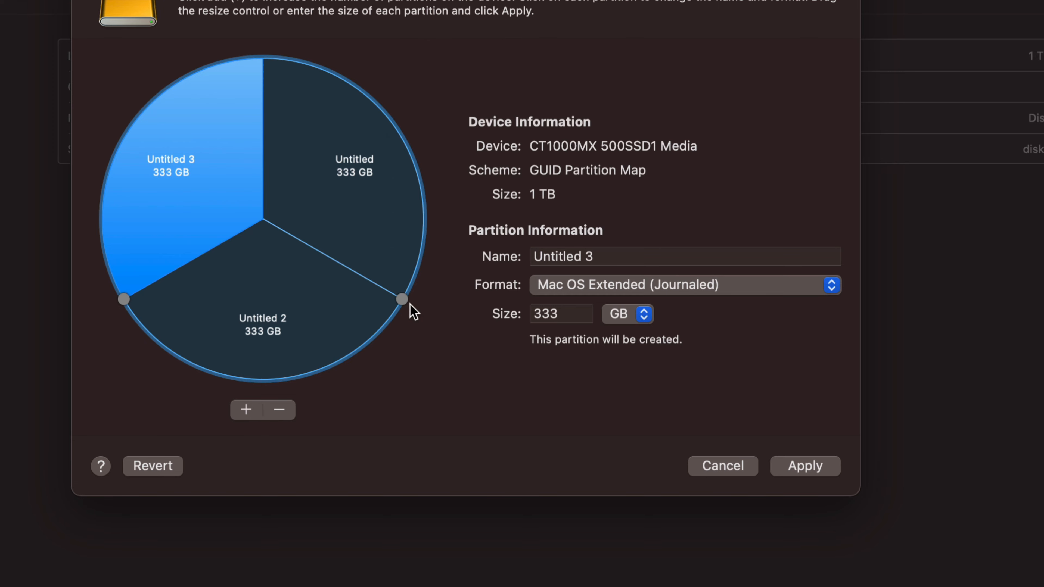
- Resize the three partitions to about 342 GB for Untitled, 376 GB for Untitled 2 and 282 GB for Untitled 3
{"action": "left_click_drag", "start_coordinate": [409, 307], "coordinate": [396, 107]}
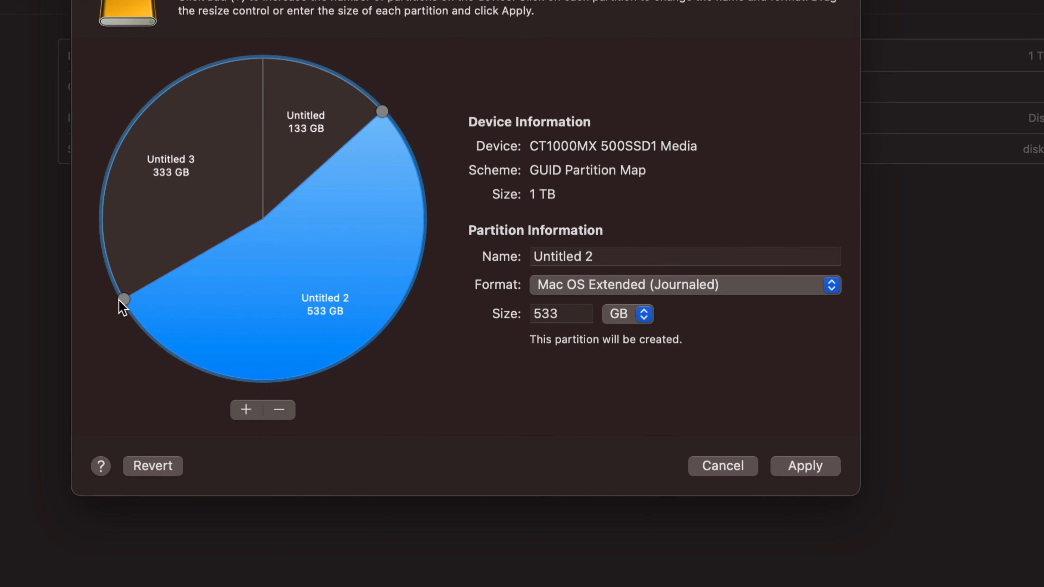
{"action": "left_click_drag", "start_coordinate": [123, 300], "coordinate": [370, 335]}
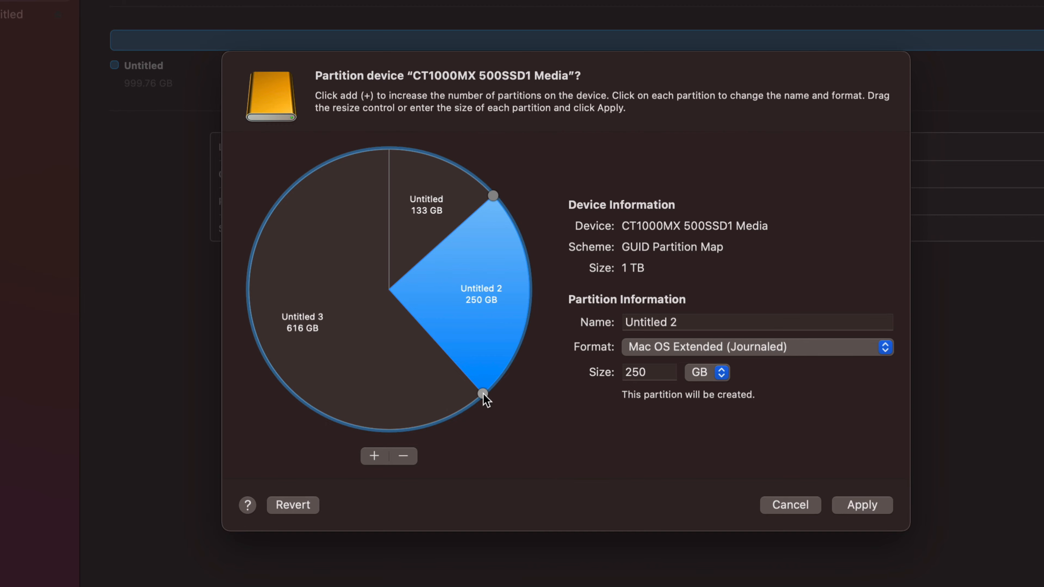
{"action": "left_click_drag", "start_coordinate": [484, 394], "coordinate": [265, 224]}
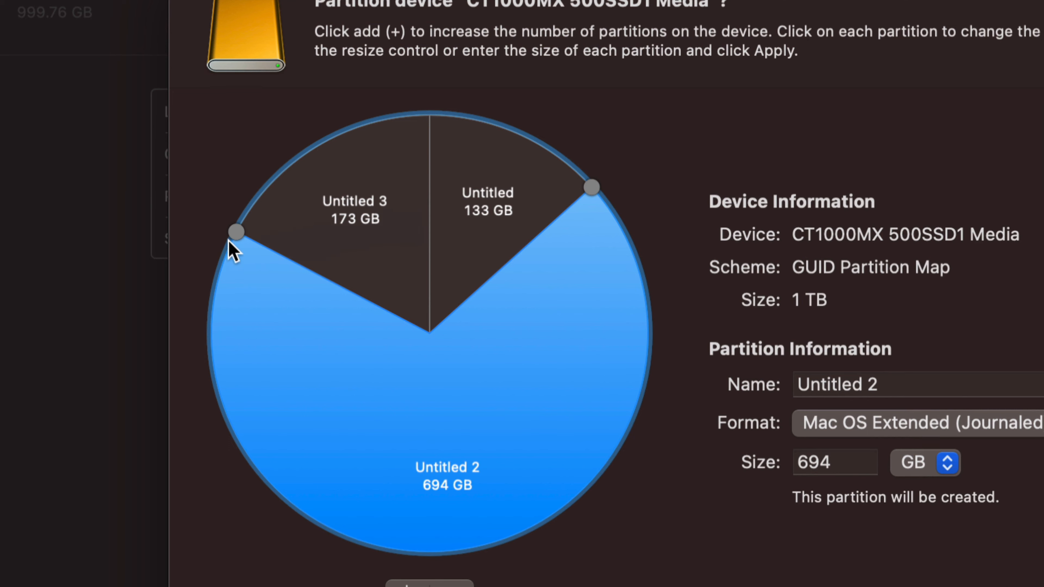
{"action": "left_click_drag", "start_coordinate": [236, 232], "coordinate": [215, 379]}
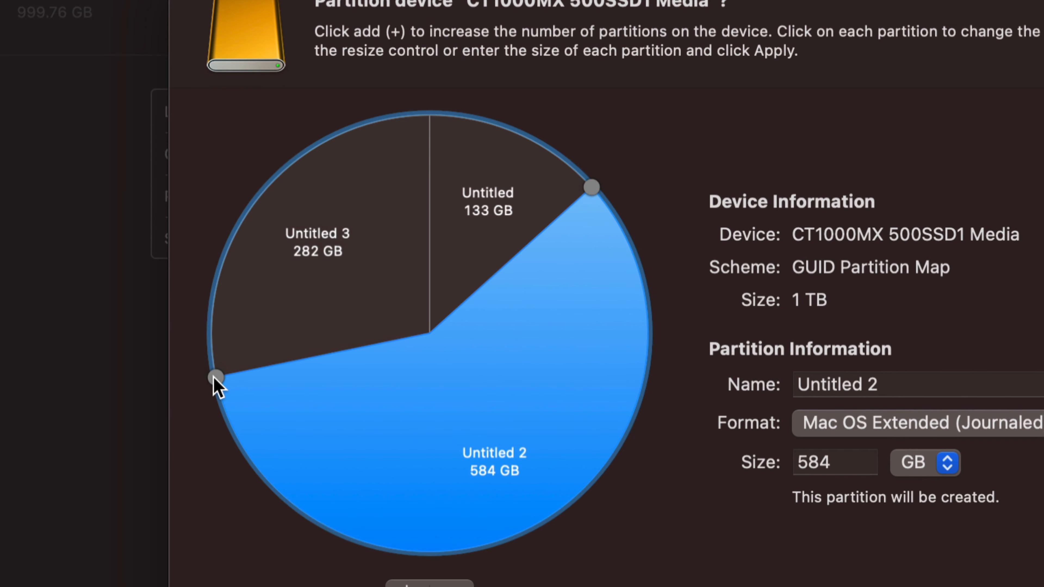
{"action": "left_click_drag", "start_coordinate": [593, 189], "coordinate": [551, 421]}
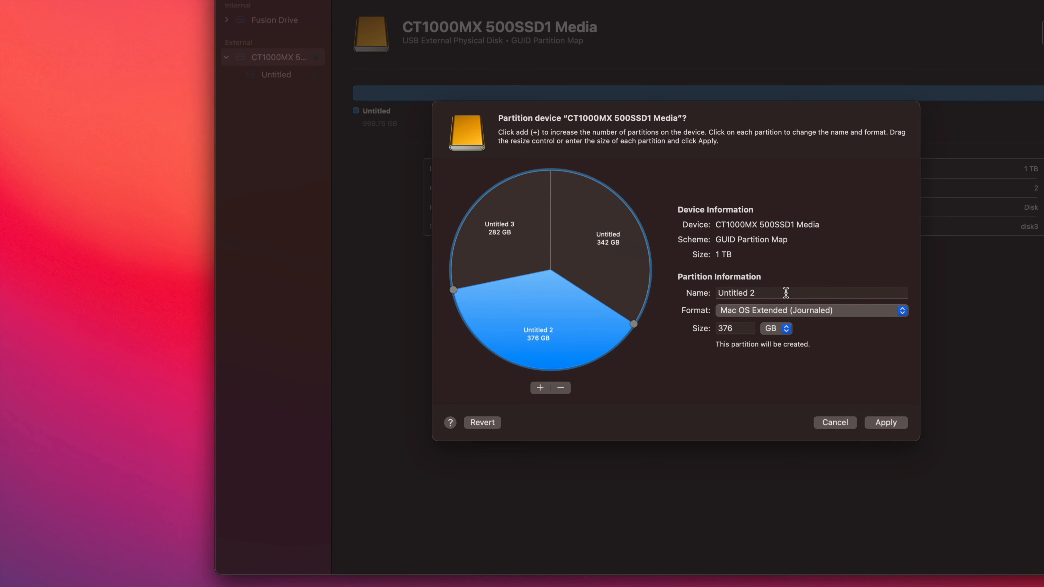
- Name the Untitled 2 partition mac, and name the Untitled partition pc and mac with the ExFAT format
{"action": "left_click_drag", "start_coordinate": [785, 292], "coordinate": [705, 294]}
{"action": "type", "text": "mac"}
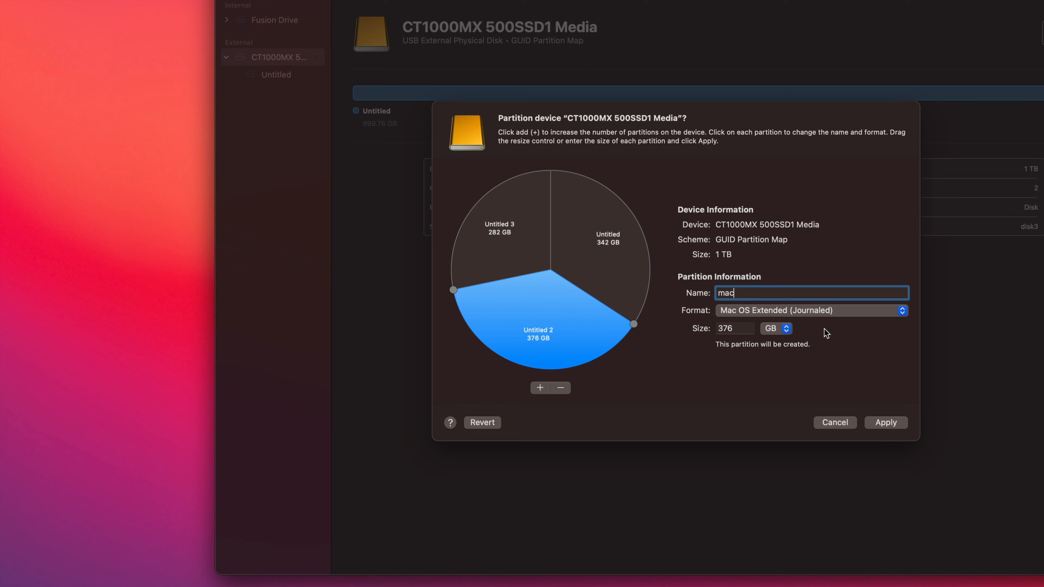
{"action": "left_click", "coordinate": [618, 233]}
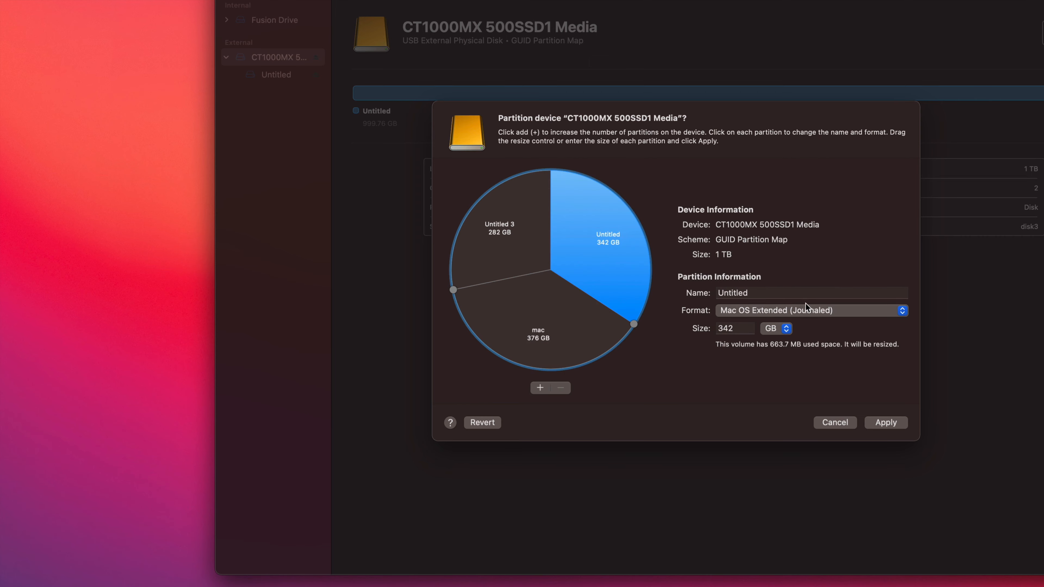
{"action": "left_click_drag", "start_coordinate": [769, 293], "coordinate": [676, 295]}
{"action": "type", "text": "pc and mac"}
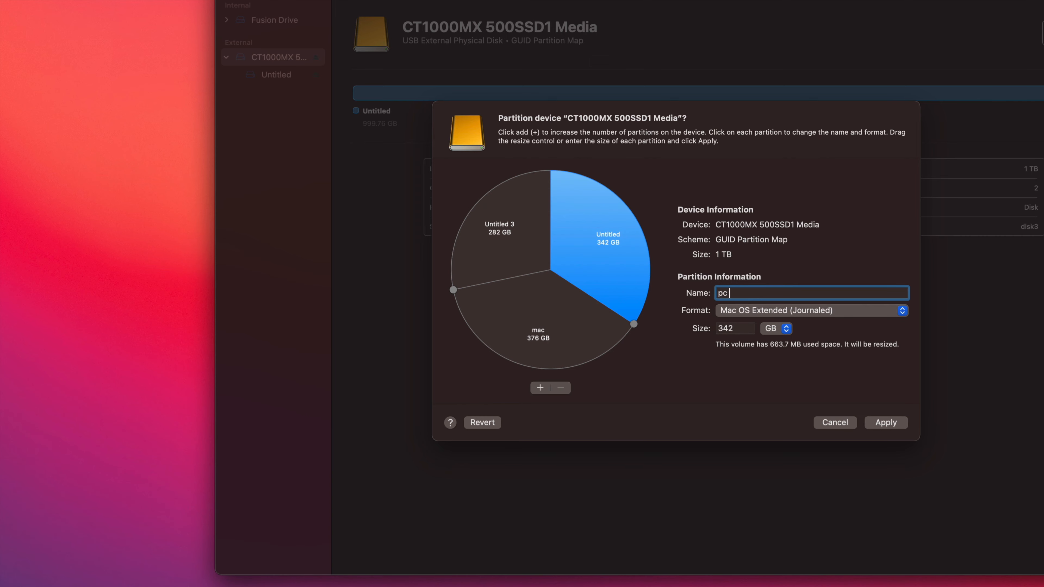
{"action": "left_click", "coordinate": [811, 314]}
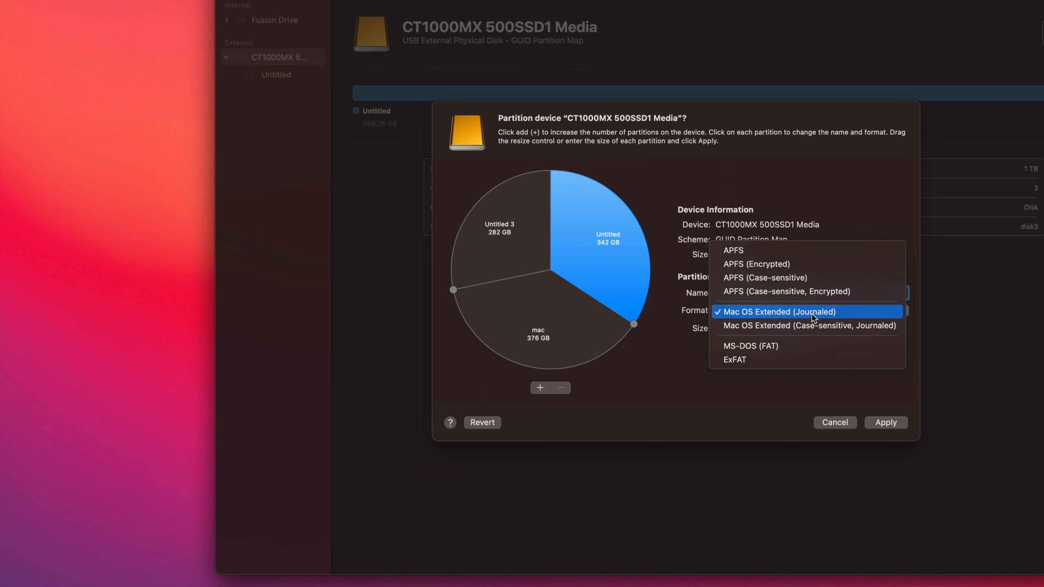
{"action": "left_click", "coordinate": [779, 357]}
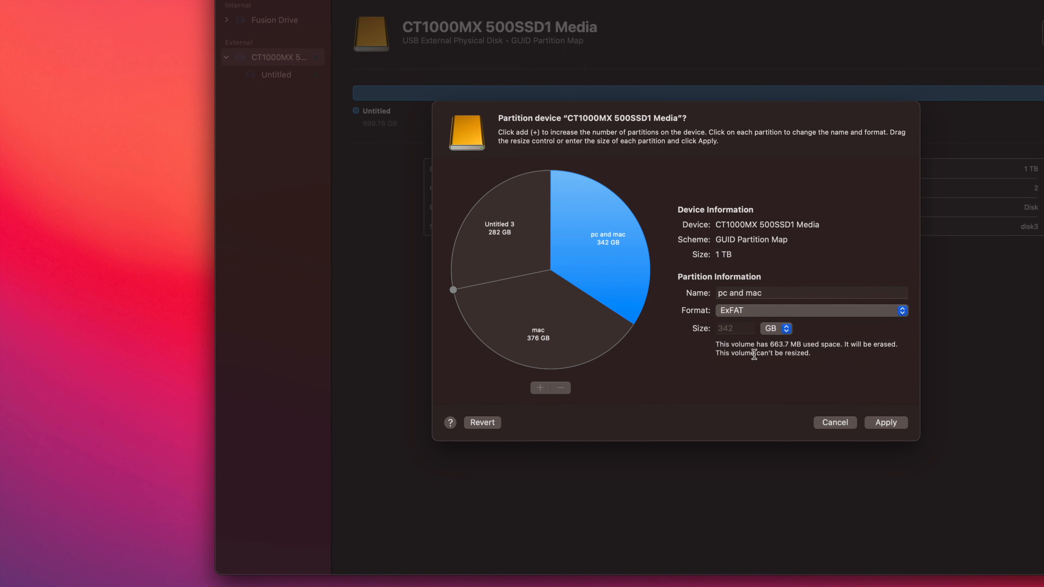
- Name the Untitled 3 partition time machine, apply the three-partition layout to the drive and close the finished operation
{"action": "left_click", "coordinate": [493, 234]}
{"action": "left_click", "coordinate": [791, 293]}
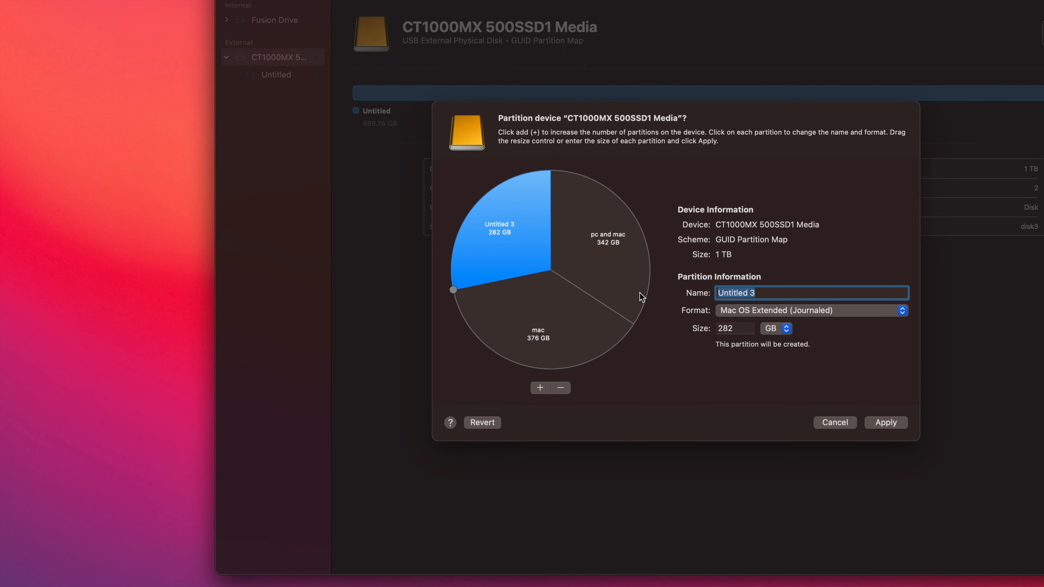
{"action": "type", "text": "time machine"}
{"action": "left_click", "coordinate": [886, 422]}
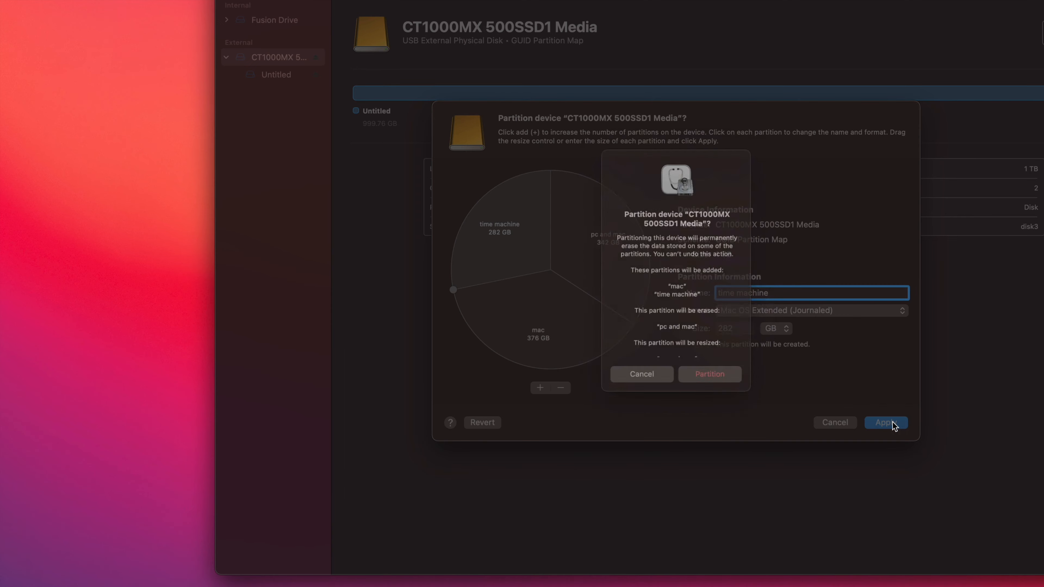
{"action": "left_click", "coordinate": [721, 379]}
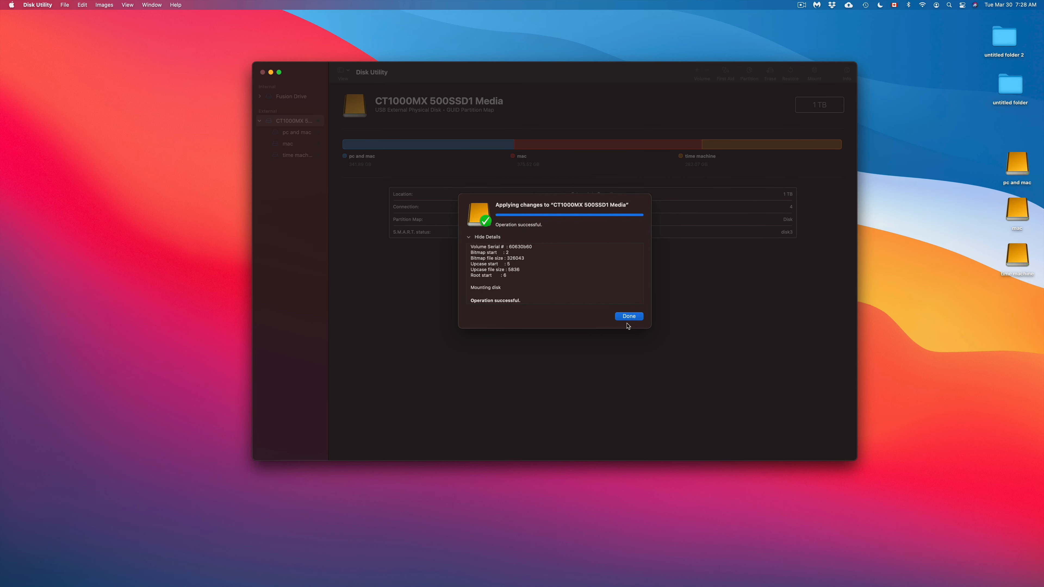
{"action": "left_click", "coordinate": [636, 317]}
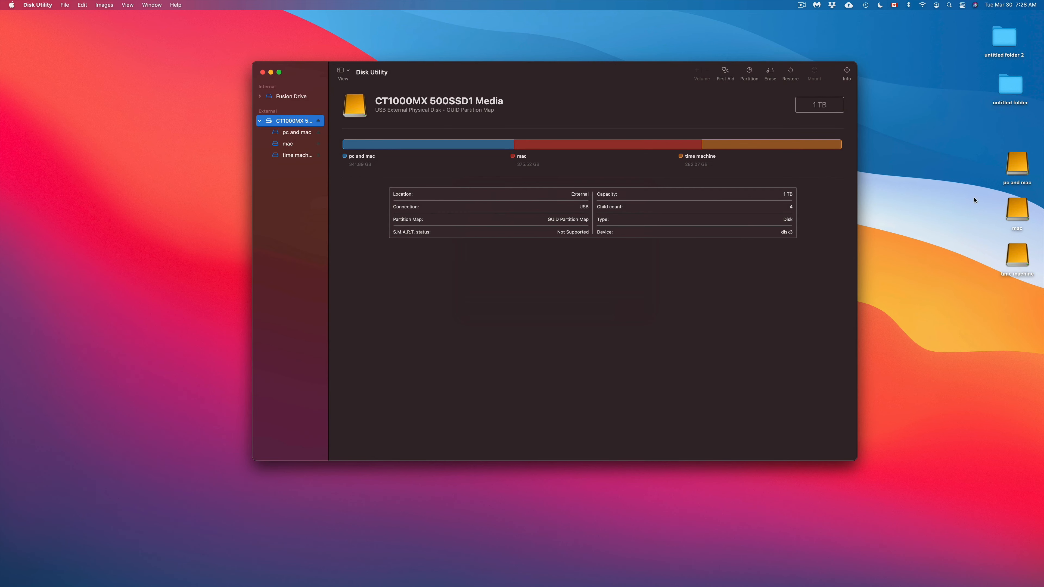
- Open the pc and mac and mac drives from the desktop and offset their windows so both contents are accessible
{"action": "left_click_drag", "start_coordinate": [979, 151], "coordinate": [959, 262]}
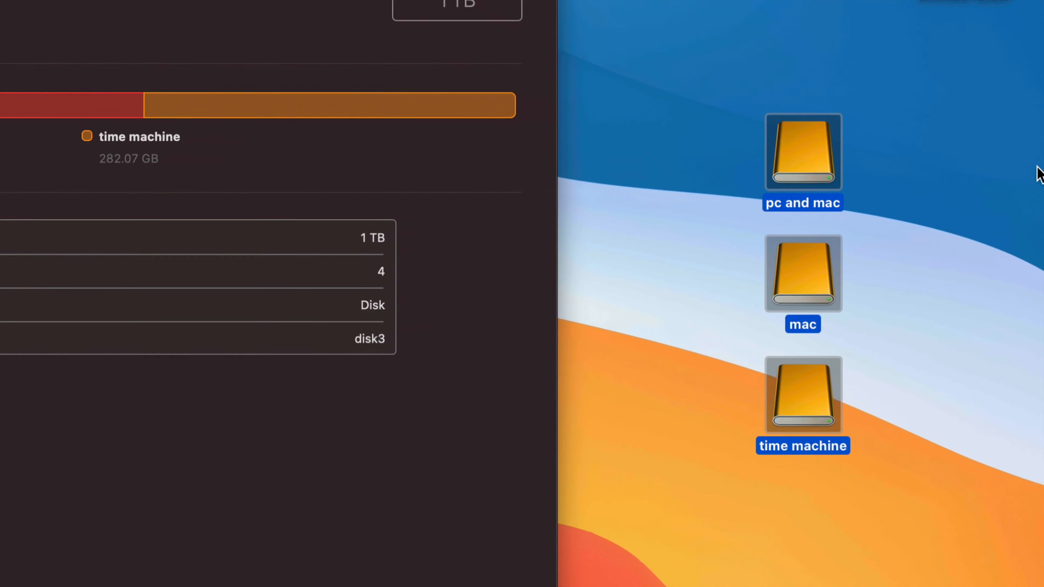
{"action": "left_click", "coordinate": [1037, 169]}
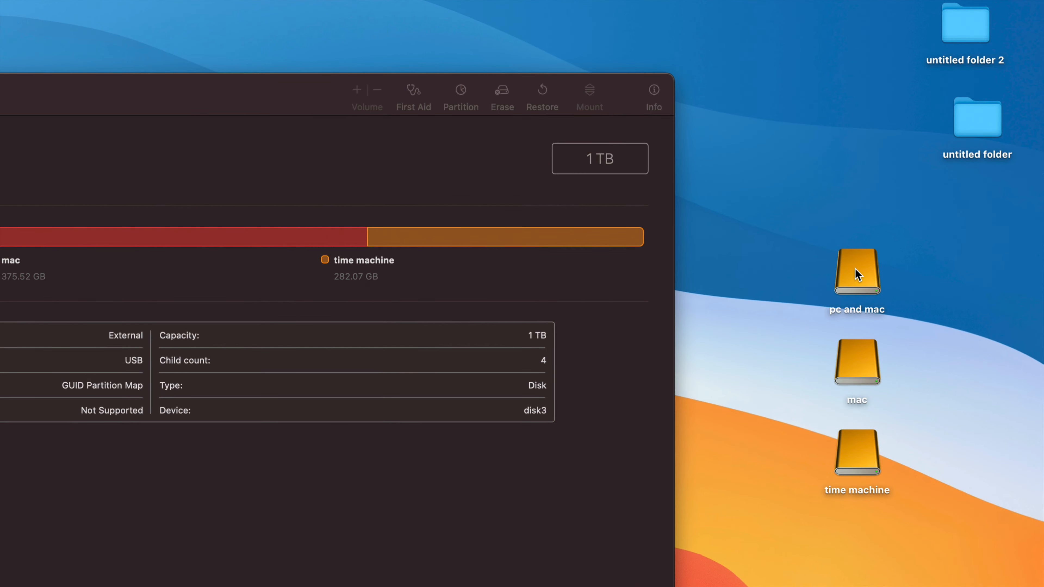
{"action": "double_click", "coordinate": [757, 172]}
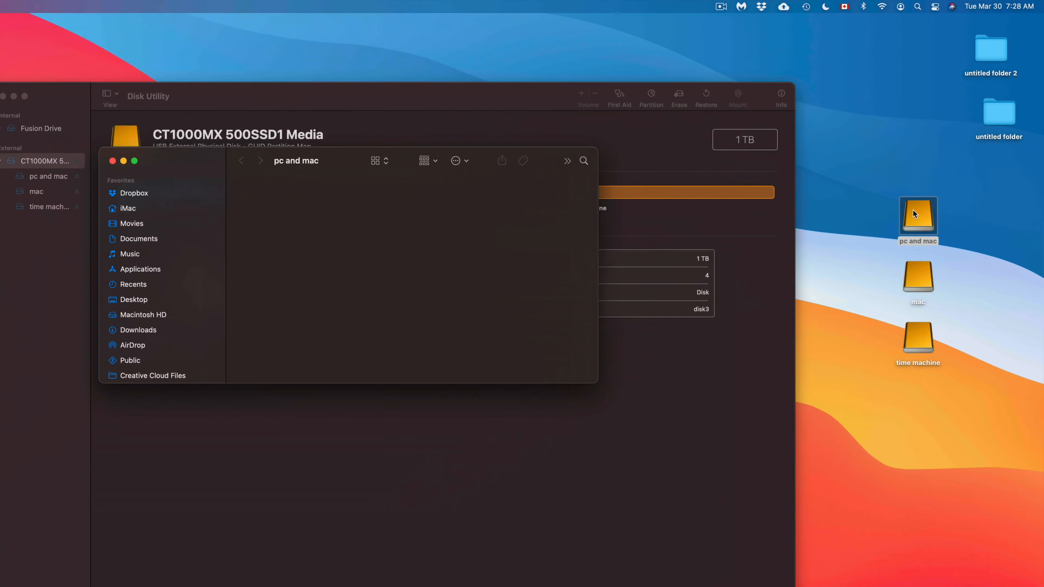
{"action": "double_click", "coordinate": [920, 280]}
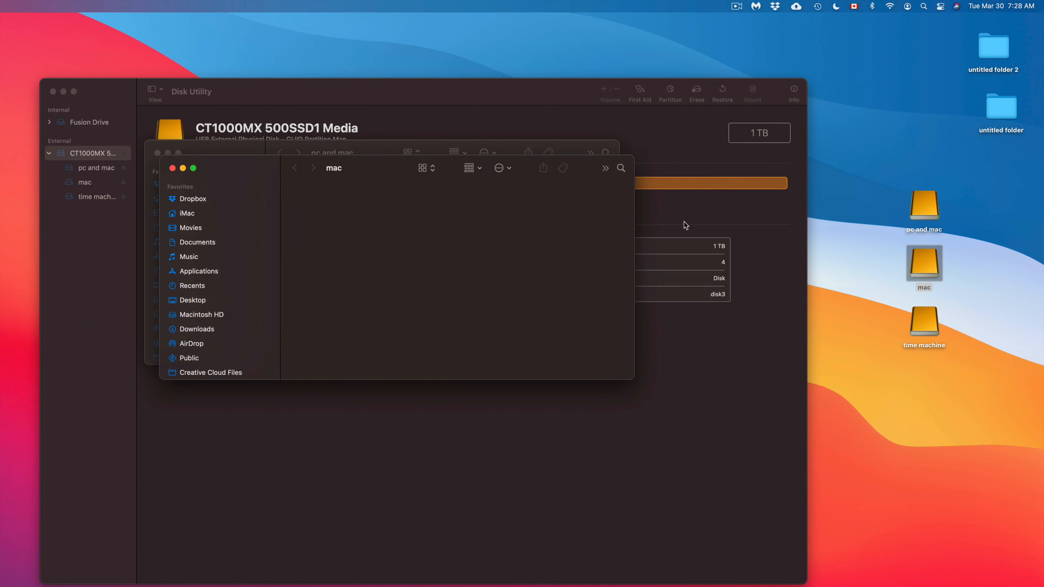
{"action": "left_click_drag", "start_coordinate": [279, 164], "coordinate": [365, 284]}
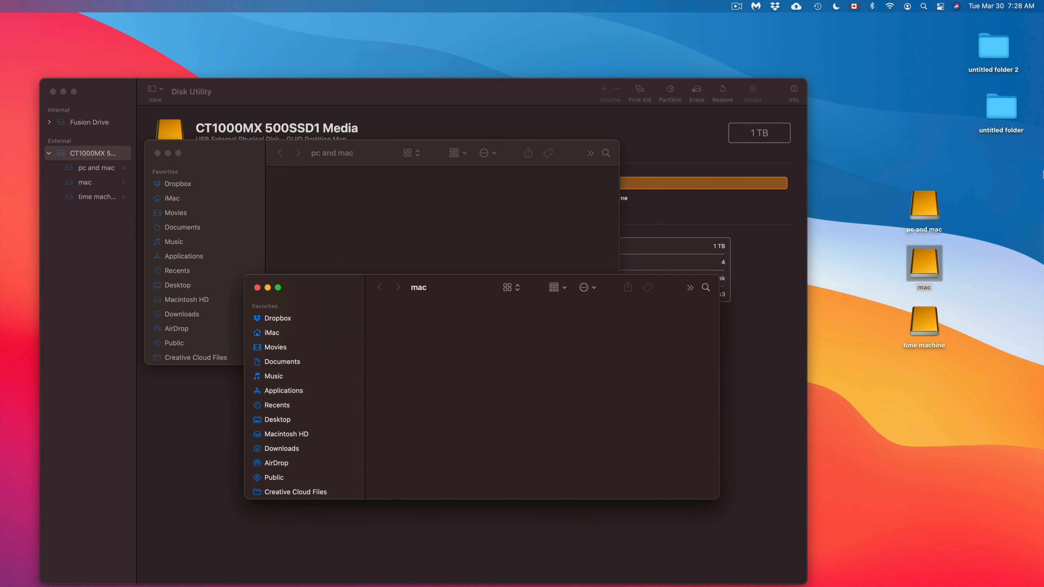
- Copy the desktop's untitled folder into the mac drive and into the pc and mac drive
{"action": "left_click_drag", "start_coordinate": [1012, 106], "coordinate": [480, 339]}
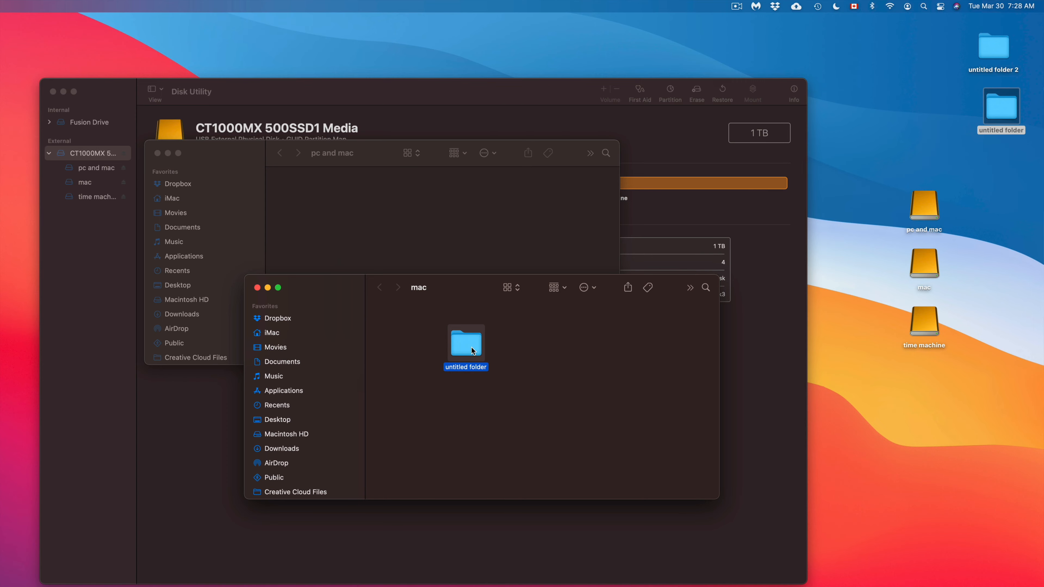
{"action": "left_click", "coordinate": [405, 229]}
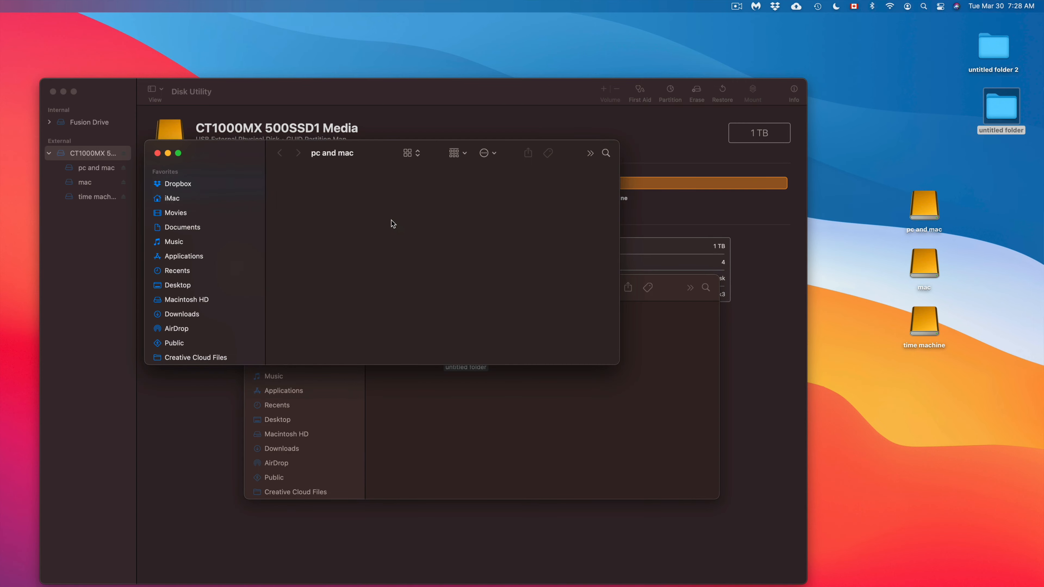
{"action": "key", "text": "super+v"}
- Move the pc and mac window clear of the mac window and close both drive windows
{"action": "left_click_drag", "start_coordinate": [242, 148], "coordinate": [518, 68]}
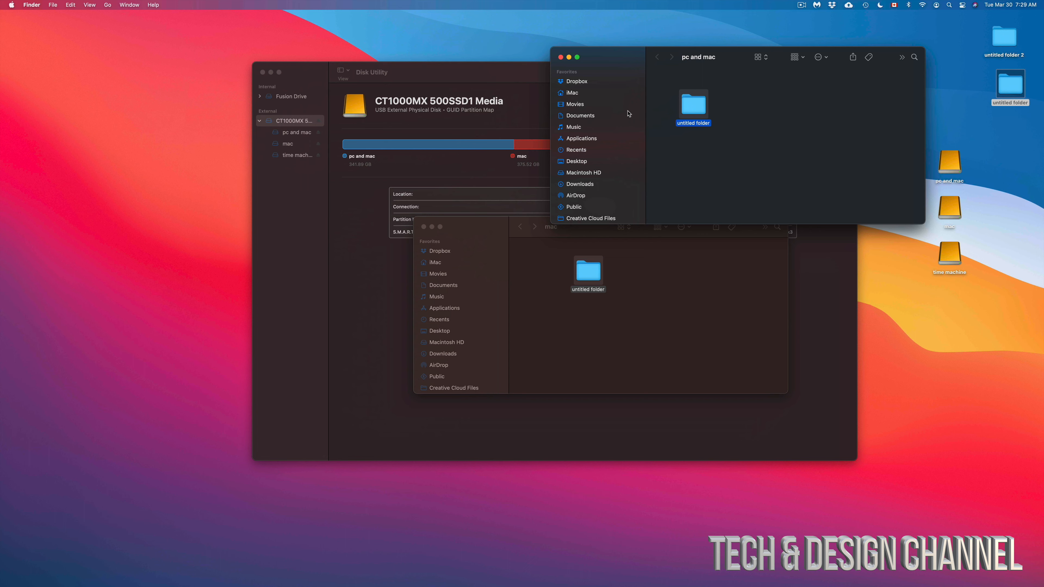
{"action": "left_click", "coordinate": [569, 57]}
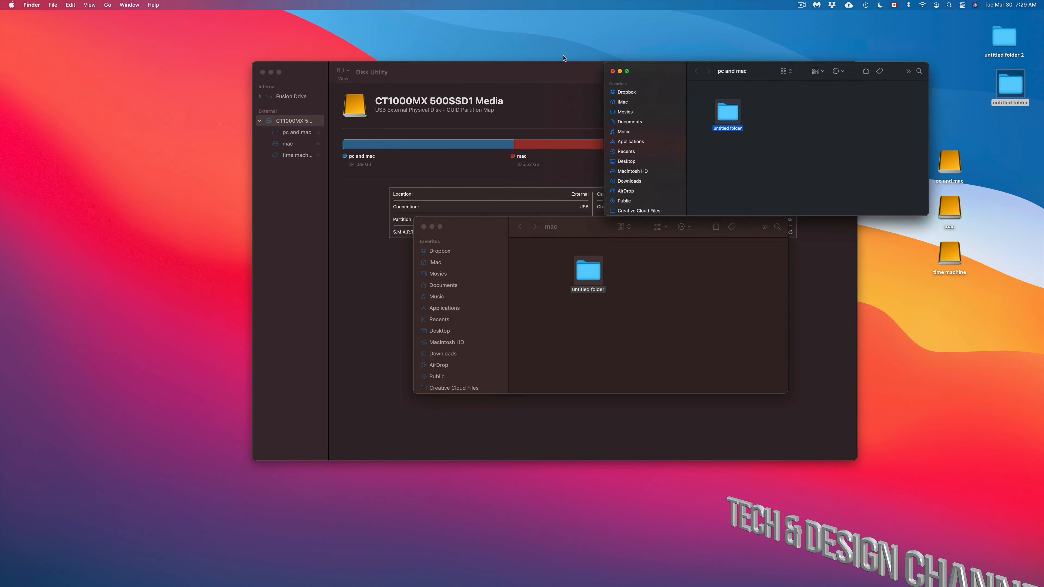
{"action": "left_click", "coordinate": [423, 226]}
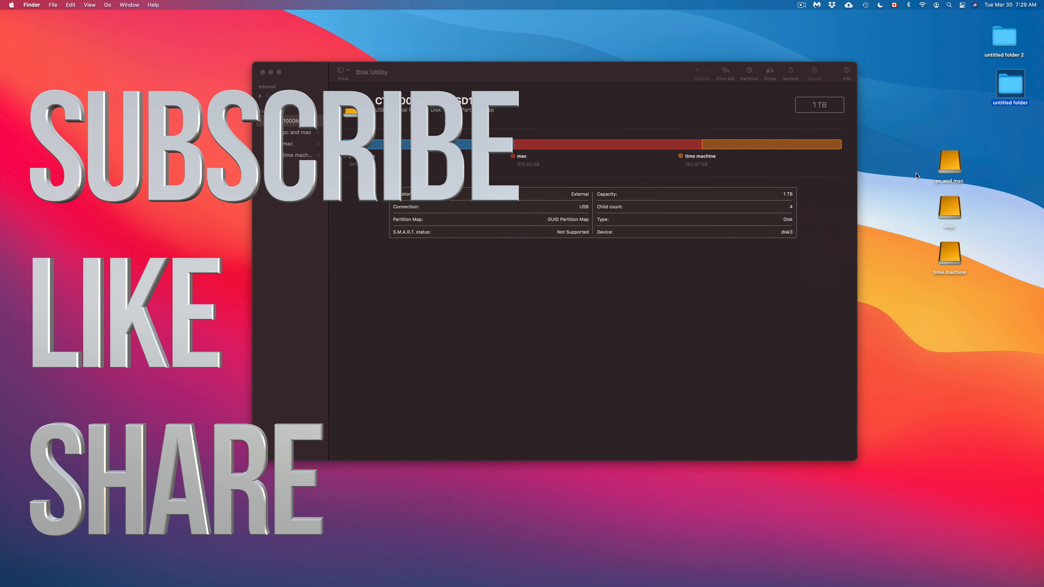